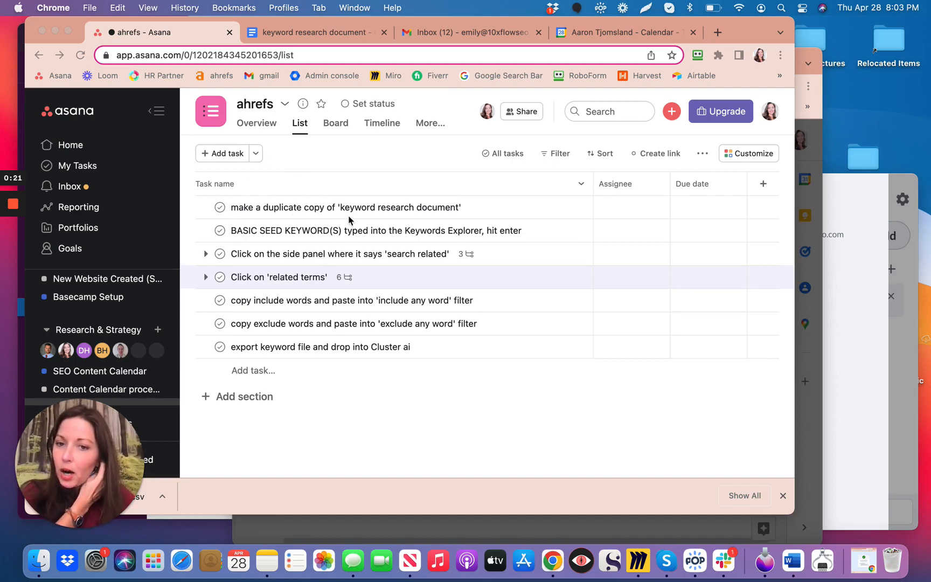
Open the task about duplicating the keyword research document and follow the Google Docs link in its description.
left_click(496, 209)
left_click(490, 210)
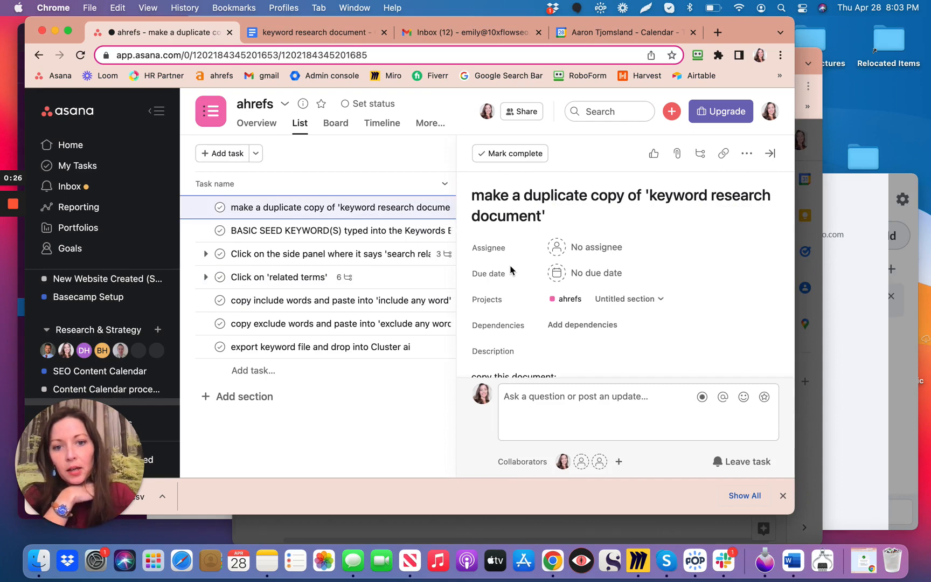
scroll(593, 311, "down", 4)
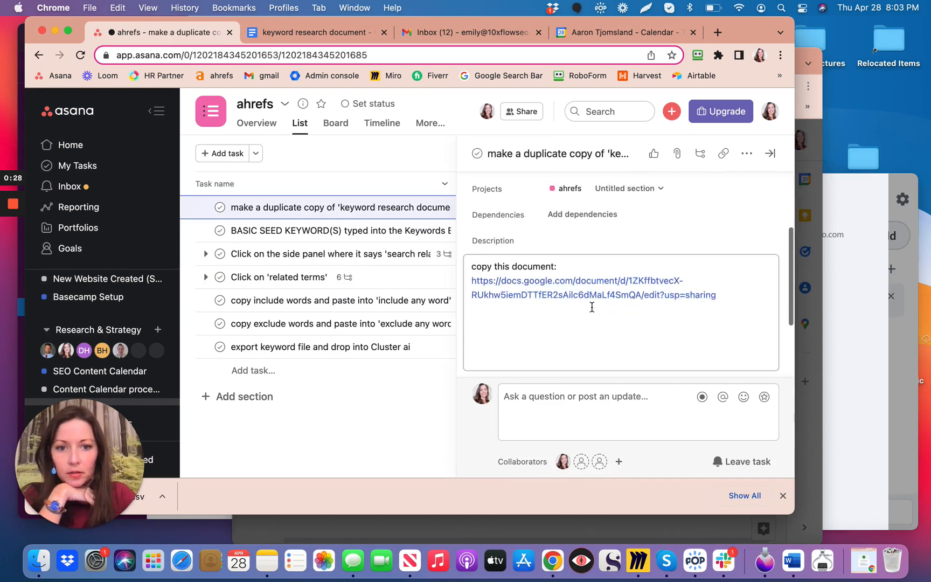
mouse_move(592, 296)
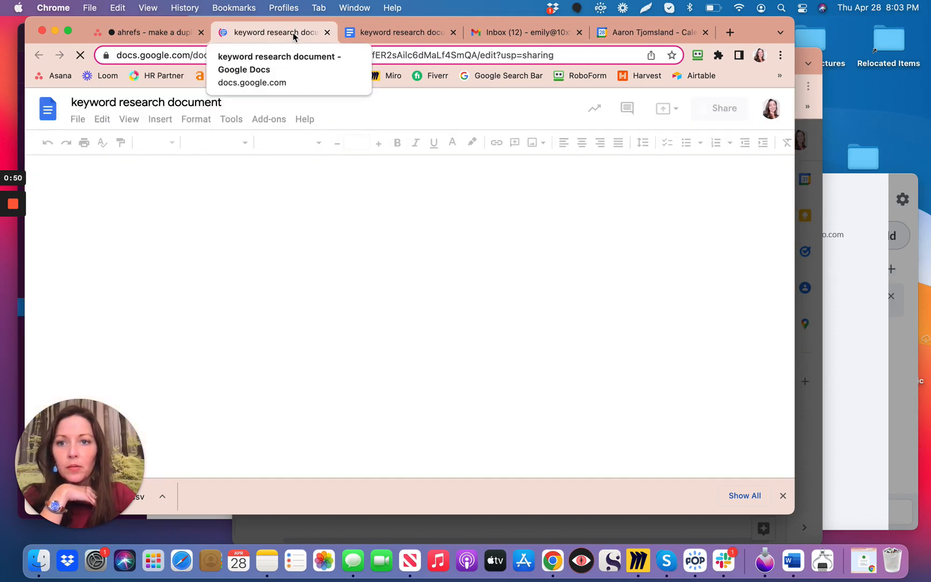
Detach the keyword research document into its own window, then narrow and position it beside the task list.
left_click_drag(299, 39, 409, 110)
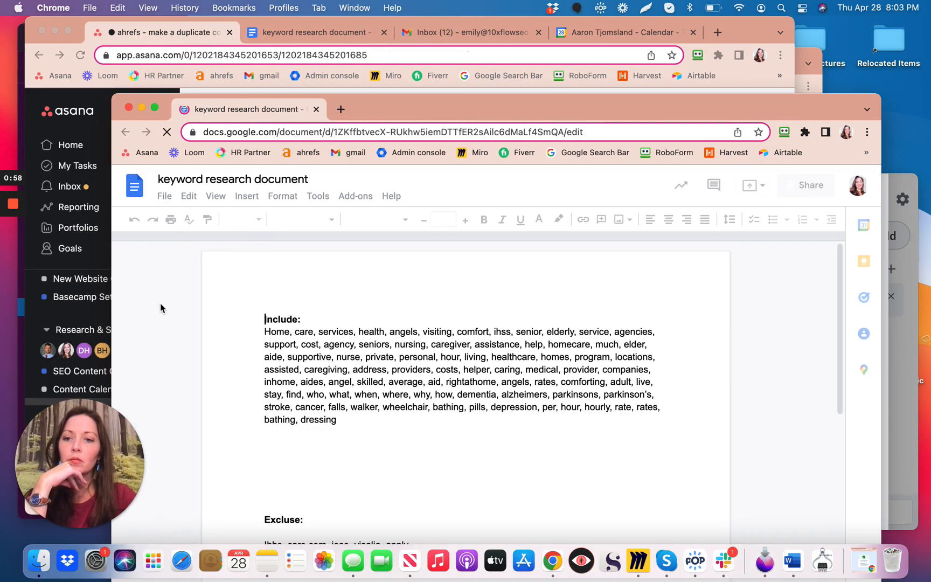
left_click_drag(245, 114, 337, 84)
left_click_drag(204, 184, 350, 187)
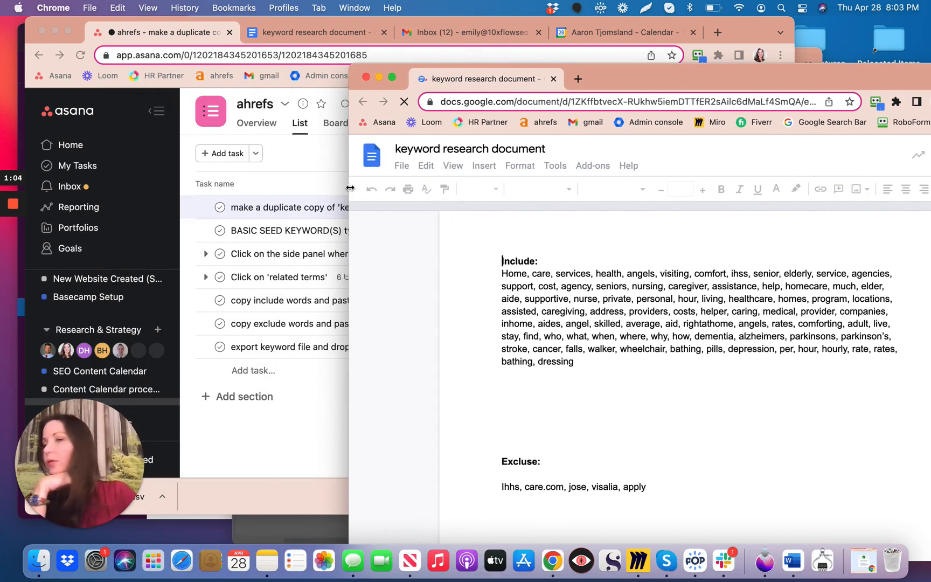
left_click_drag(349, 185, 424, 187)
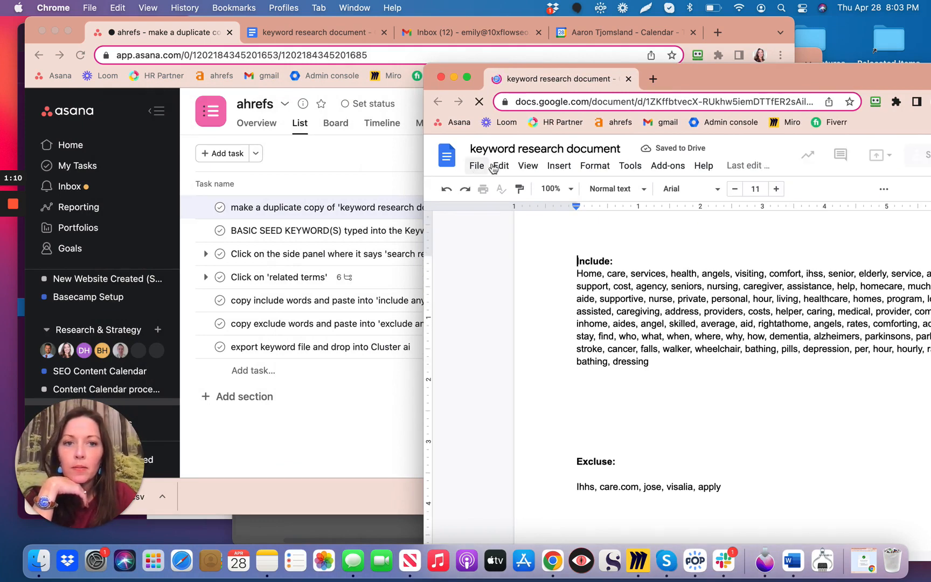
left_click_drag(764, 81, 673, 41)
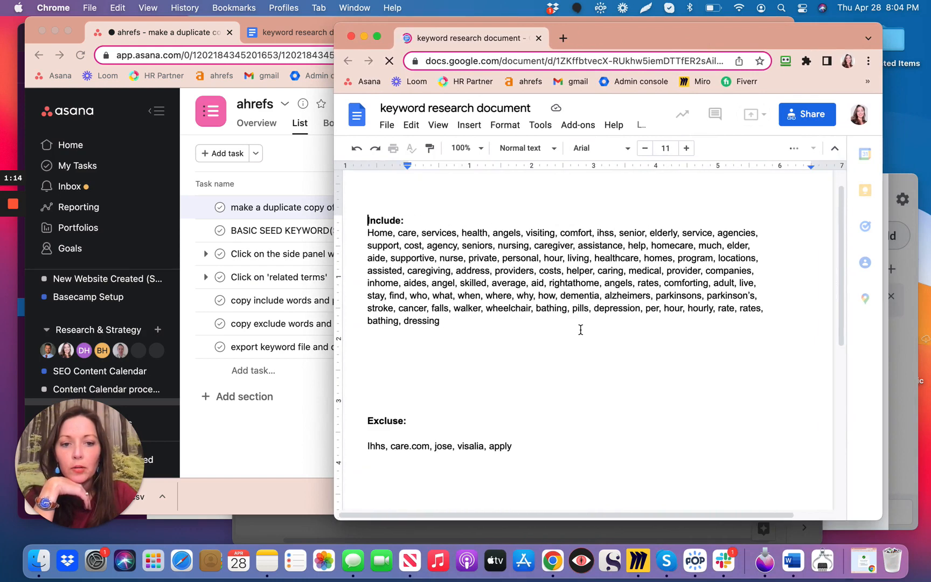
Make a copy of the document in My Drive, named "Copy of keyword research document".
left_click(386, 127)
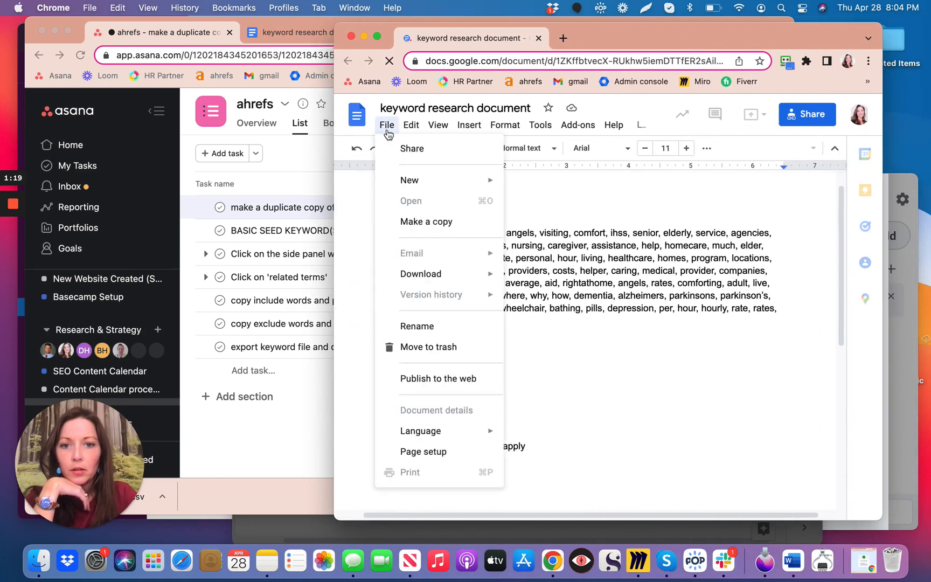
left_click(422, 223)
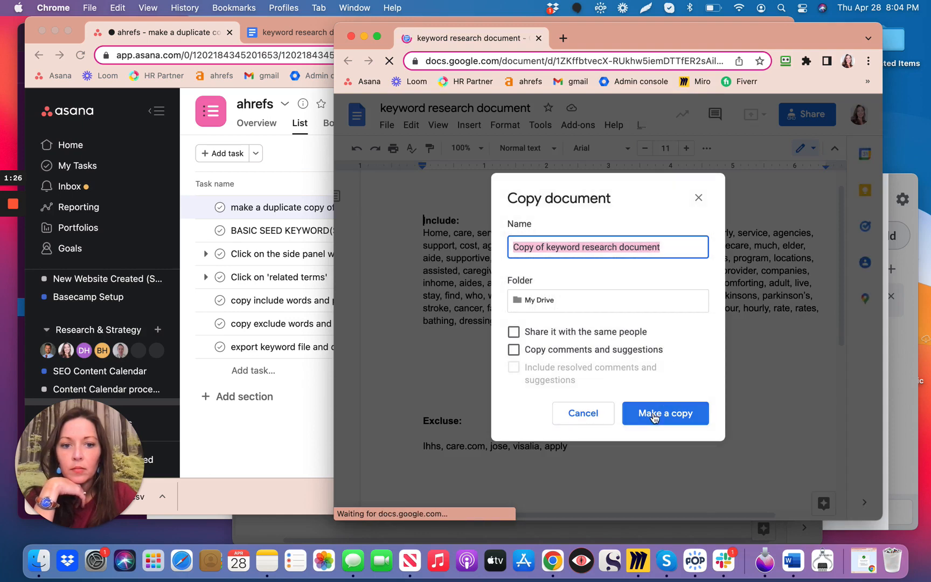
left_click(653, 416)
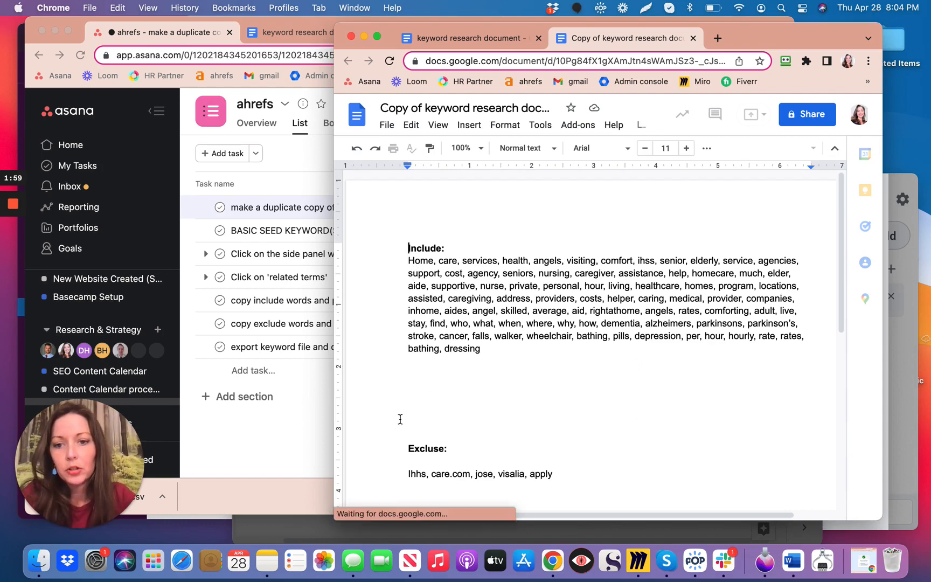
Mark the Asana task 'make a duplicate copy of keyword research document' complete and close its details.
left_click(231, 200)
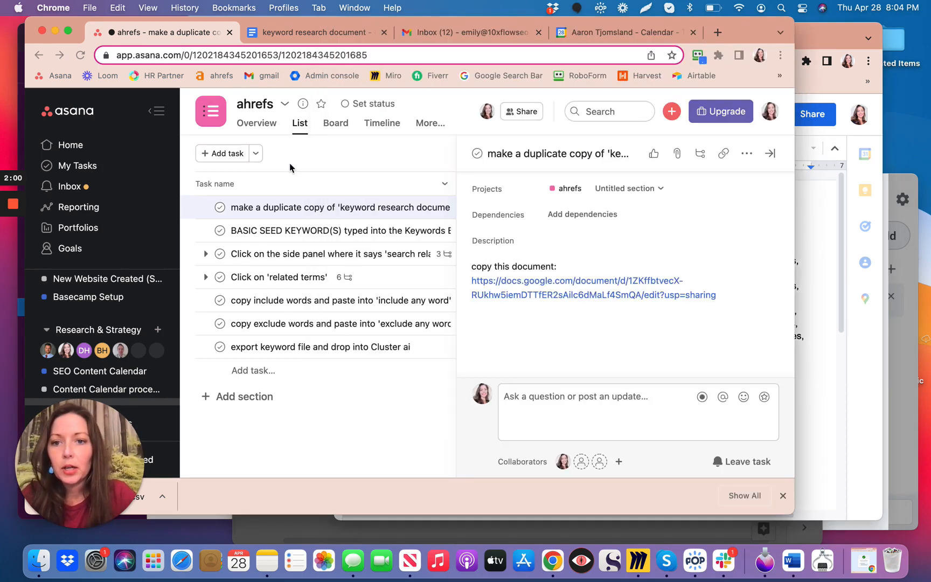
left_click(220, 208)
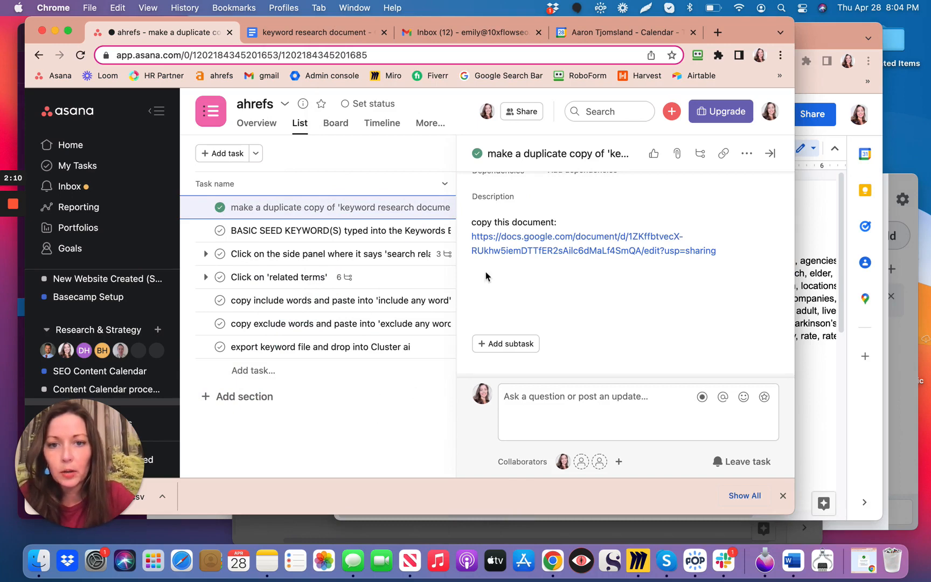
left_click(440, 163)
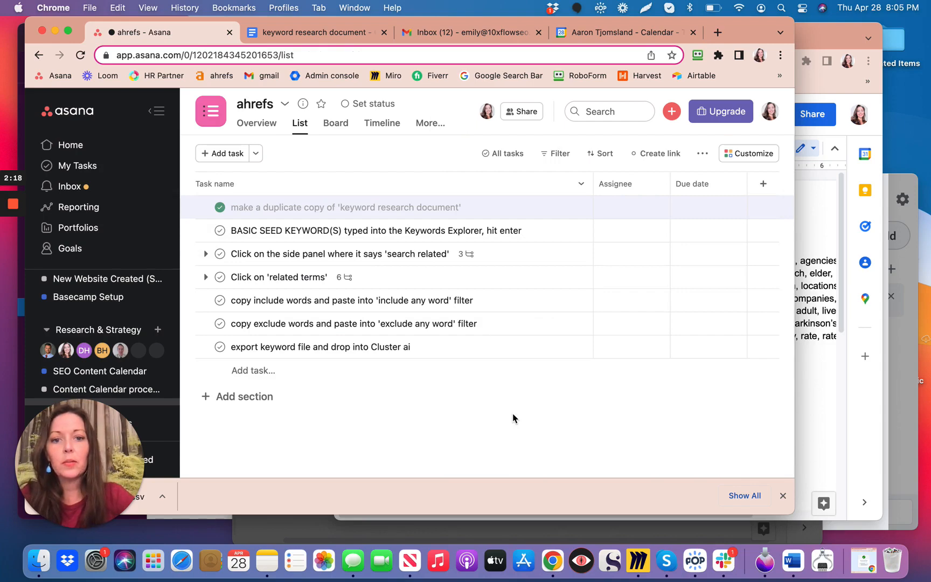
Switch to Ahrefs, leave the old related terms report and open a blank Keywords Explorer search from the dashboard.
key("ctrl+Right")
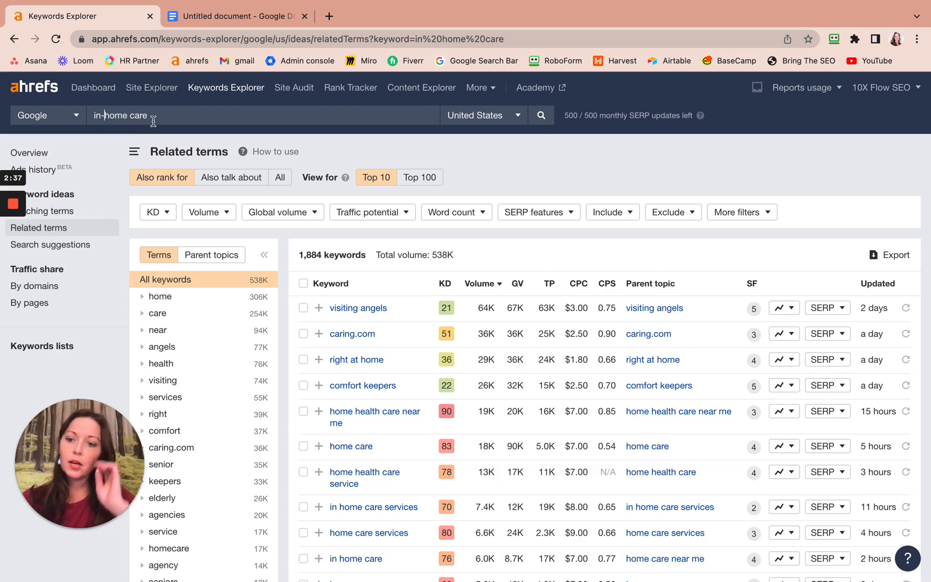
left_click_drag(154, 121, 79, 115)
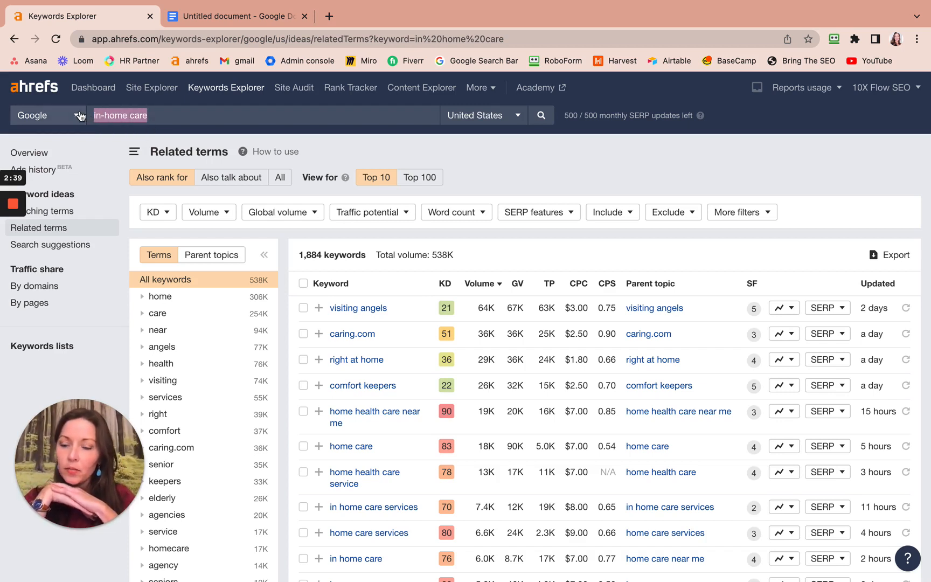
key("BackSpace")
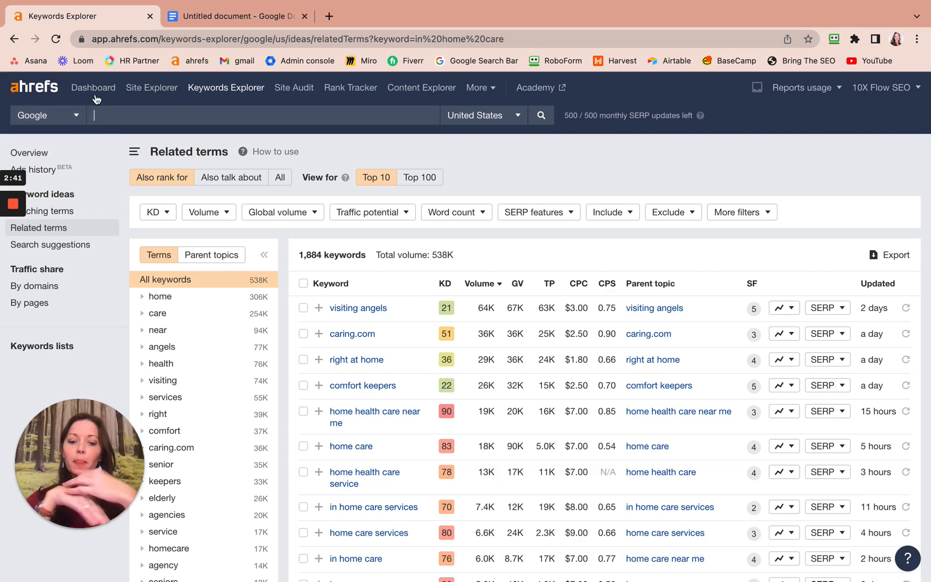
left_click(95, 92)
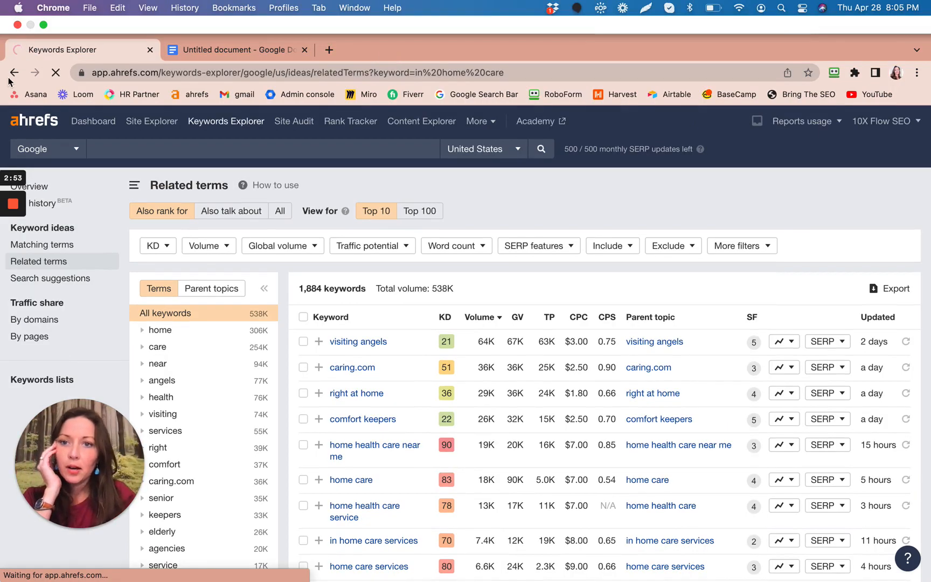
left_click(88, 122)
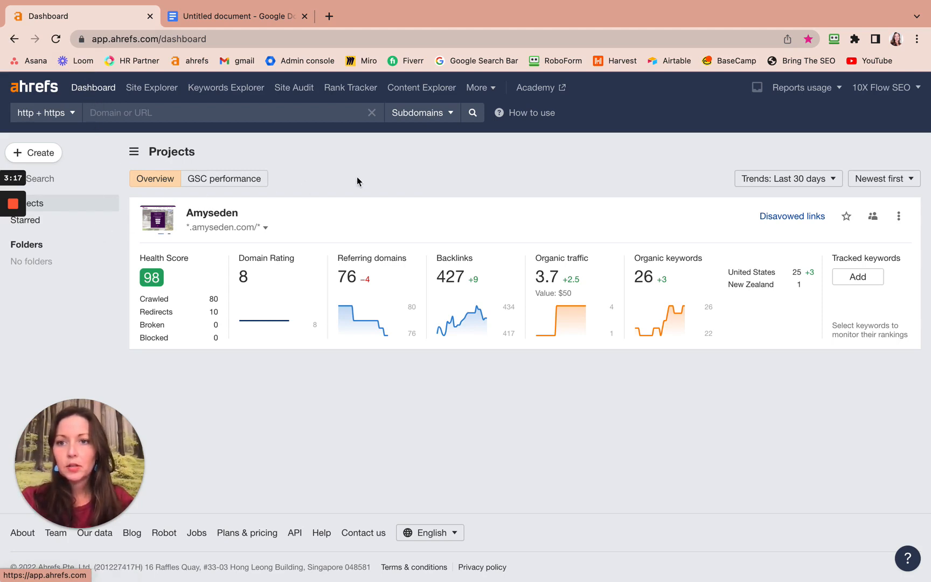
left_click(242, 94)
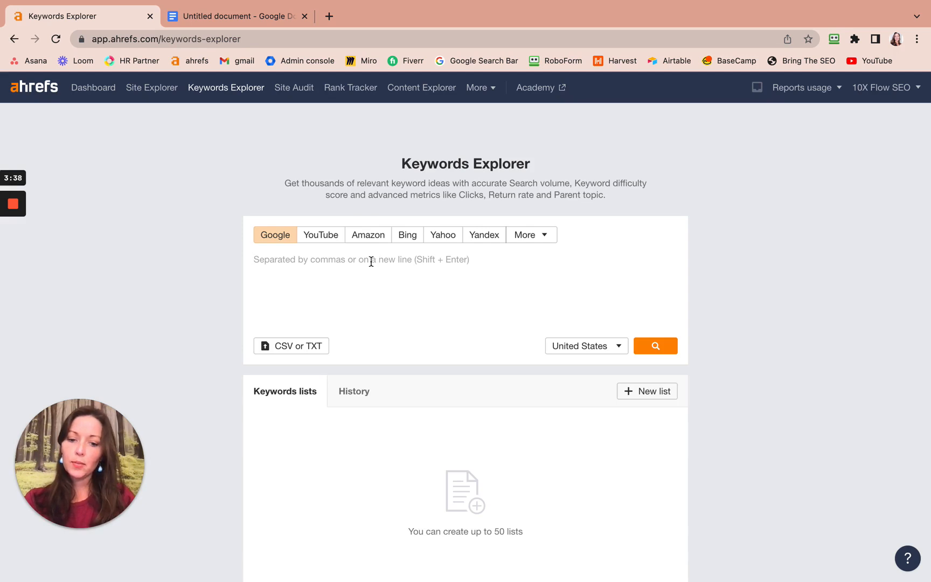
Search Google keywords for "in-home care" in the United States and open the Related terms report.
left_click(371, 261)
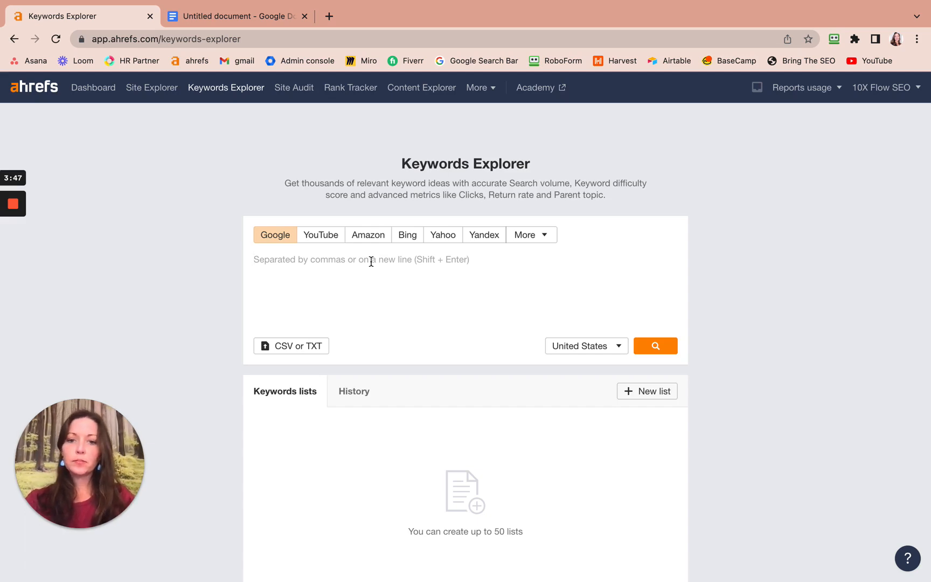
type("in-")
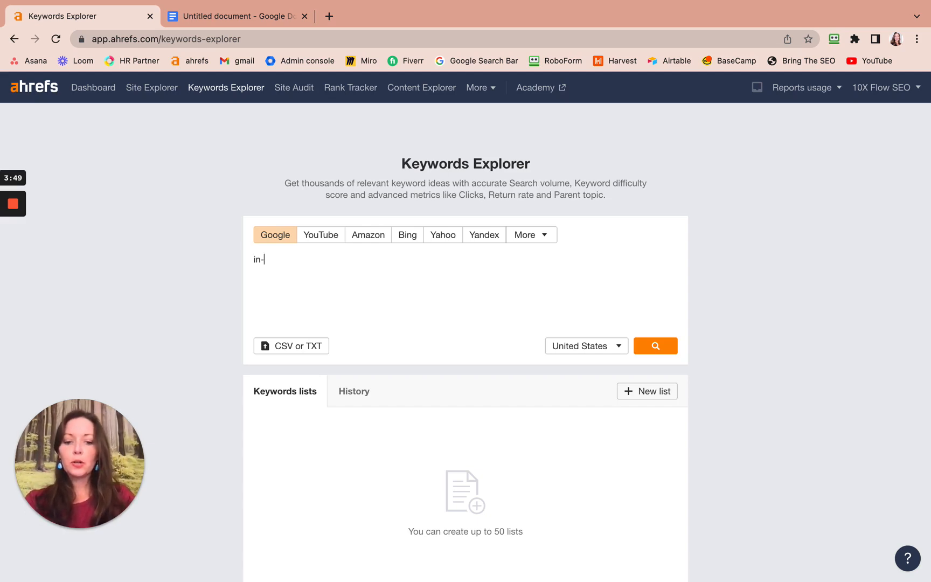
type("home care")
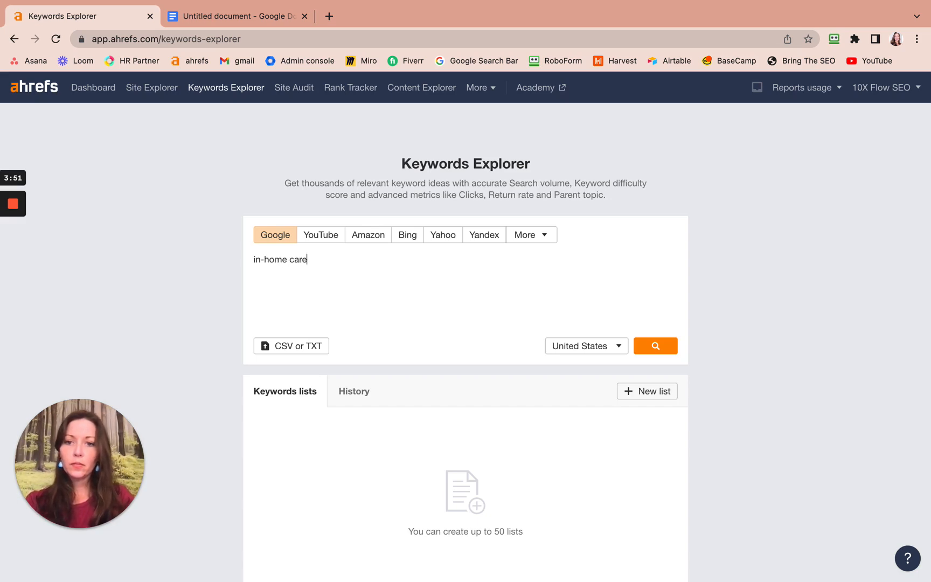
left_click(658, 347)
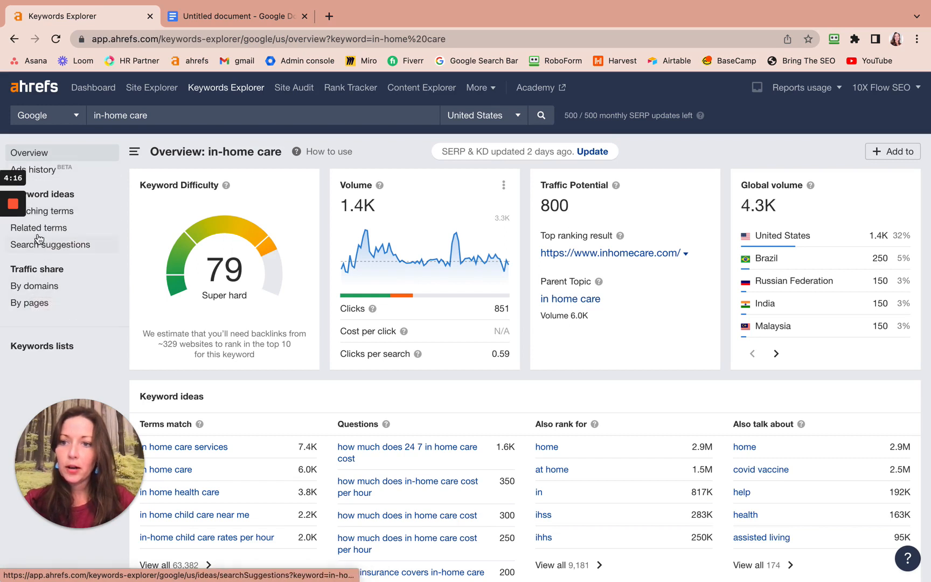
left_click(49, 233)
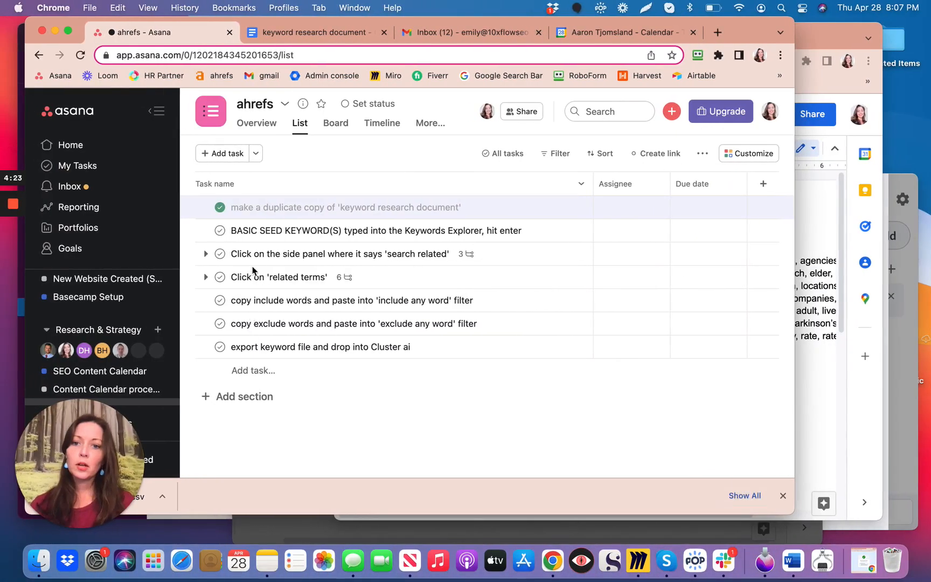
Mark the basic seed keyword task complete in Asana and review the subtasks of the 'search related' task.
left_click(221, 232)
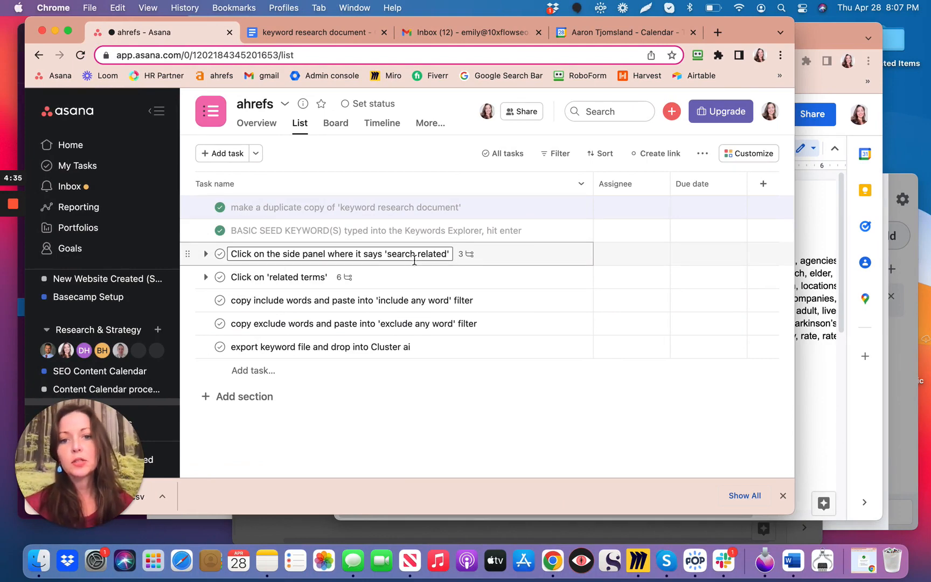
left_click(468, 256)
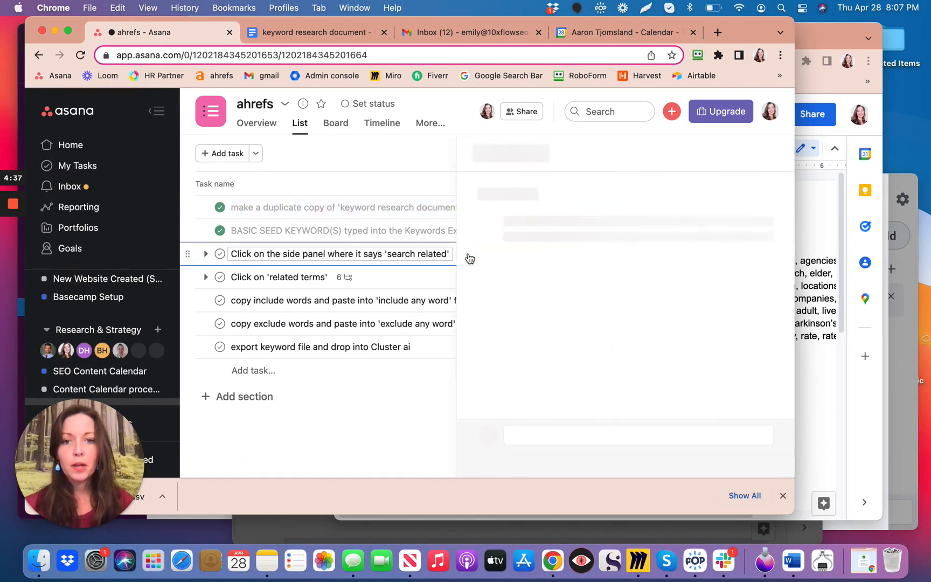
scroll(516, 286, "down", 3)
scroll(516, 286, "down", 1)
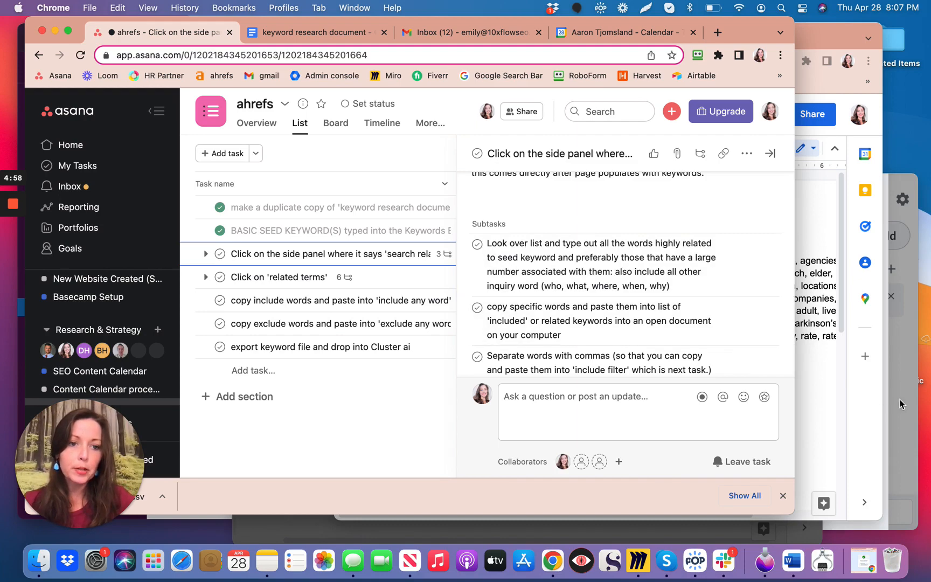
key("ctrl+Right")
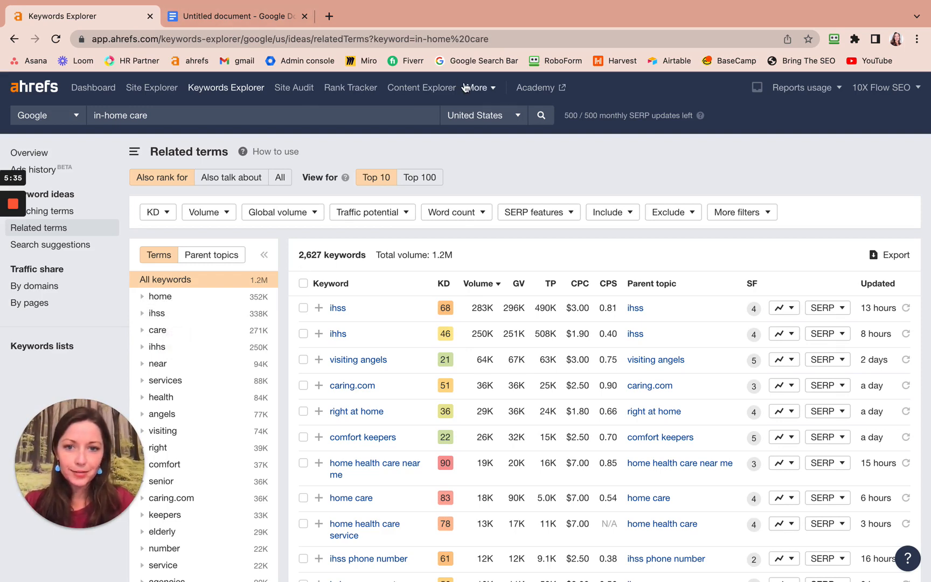
key("ctrl+Left")
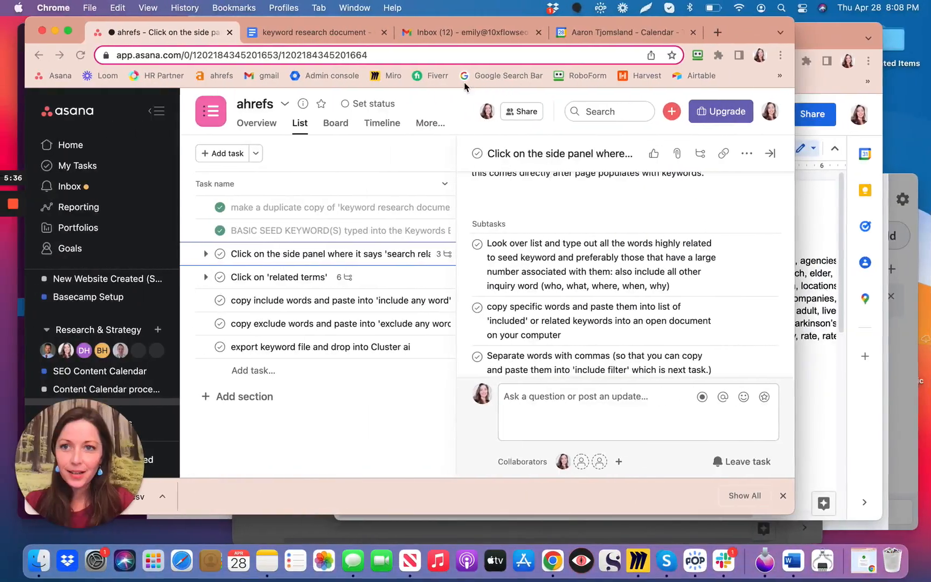
key("ctrl+Right")
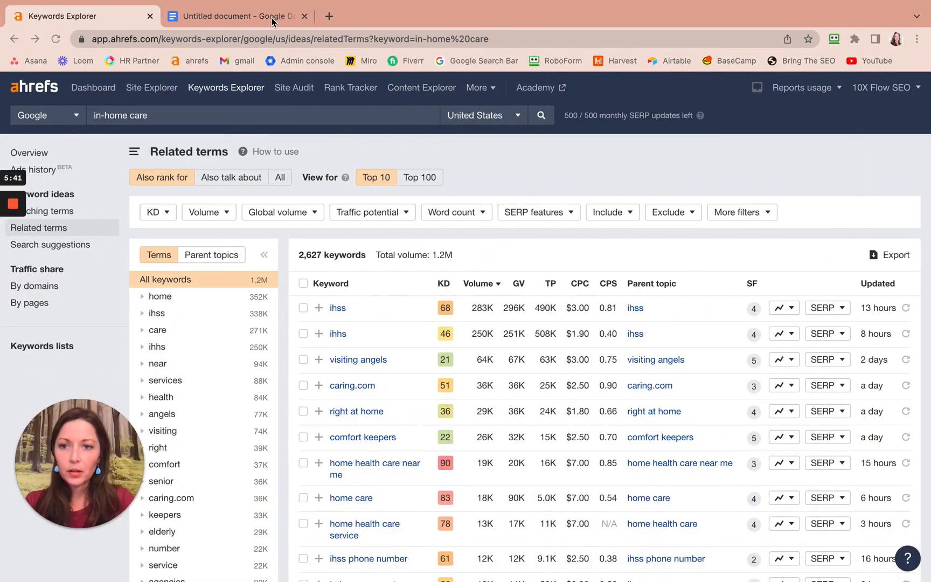
left_click(272, 17)
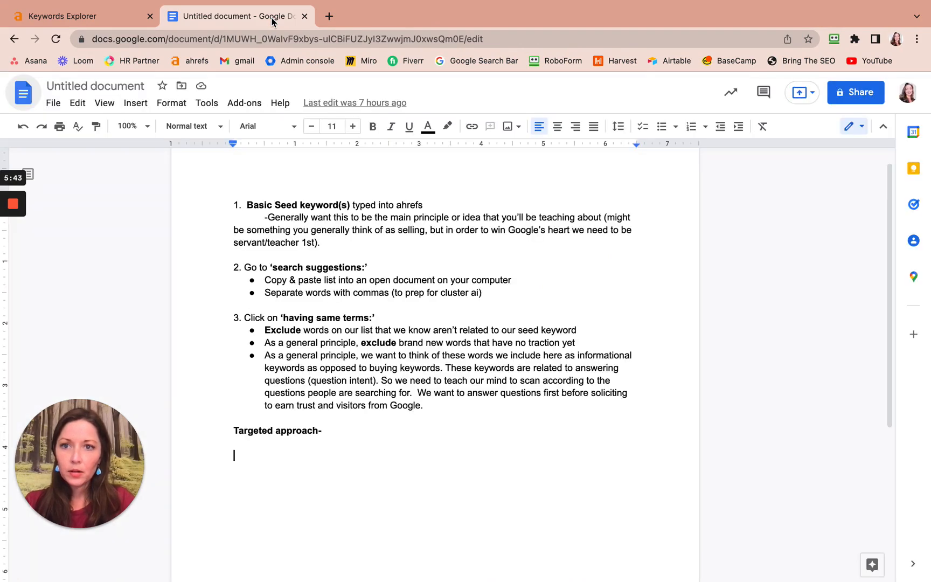
key("ctrl+Left")
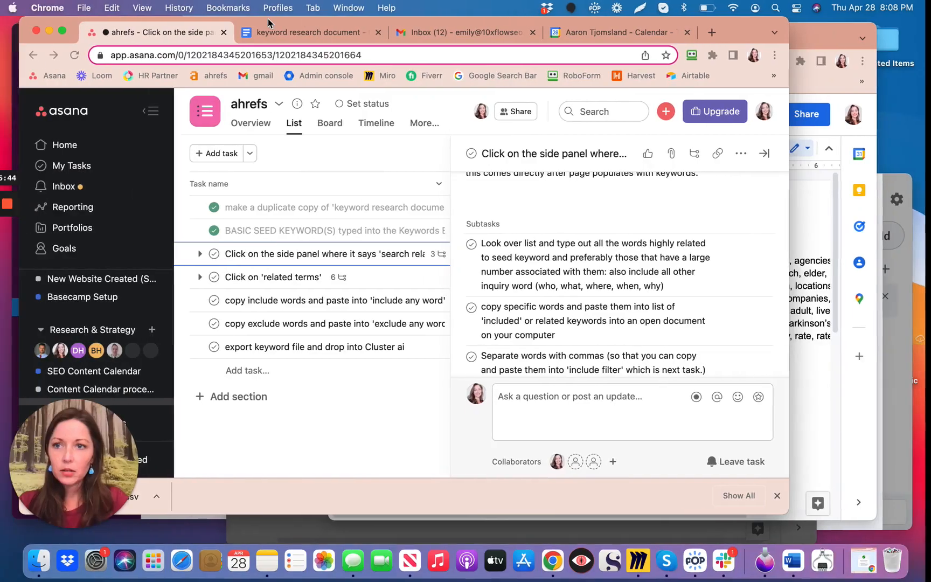
Bring the "Copy of keyword research document" window to the front and adjust its position over the task list.
left_click(807, 213)
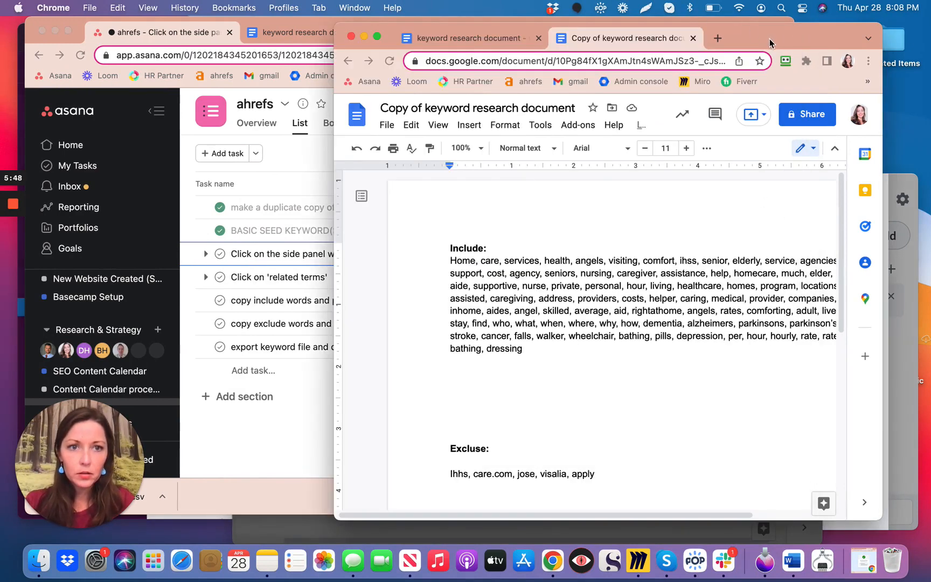
left_click_drag(769, 39, 774, 39)
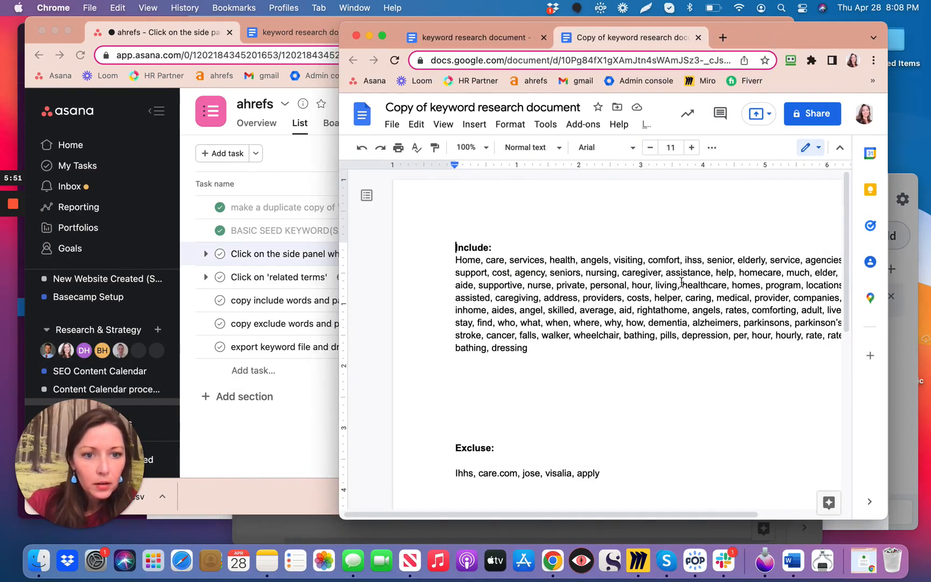
scroll(681, 282, "right", 2)
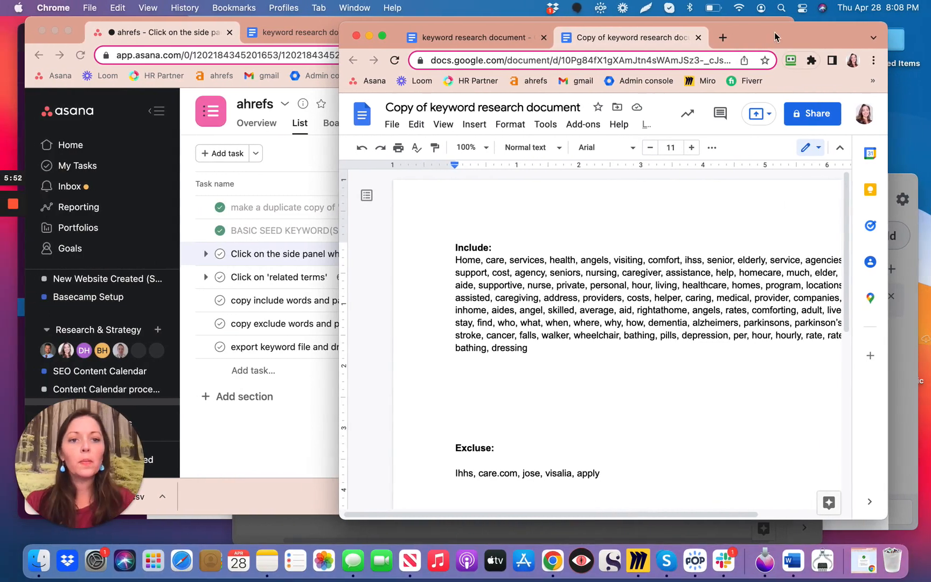
Move the keyword document copy aside, switch to the Ahrefs window and close its untitled document tab.
left_click_drag(774, 32, 821, 34)
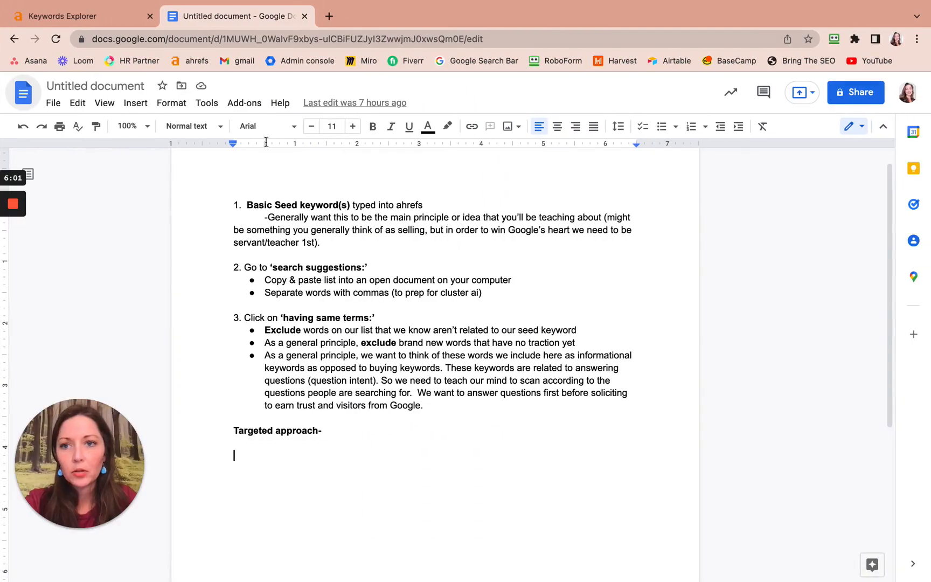
left_click(305, 16)
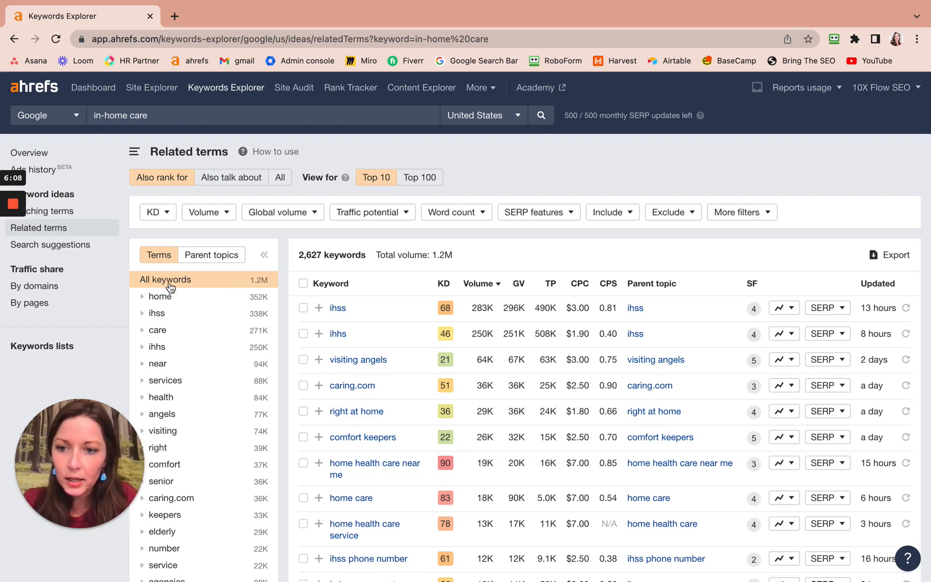
Review the Related terms word list by volume for words relevant or irrelevant to in-home care.
scroll(167, 315, "down", 1)
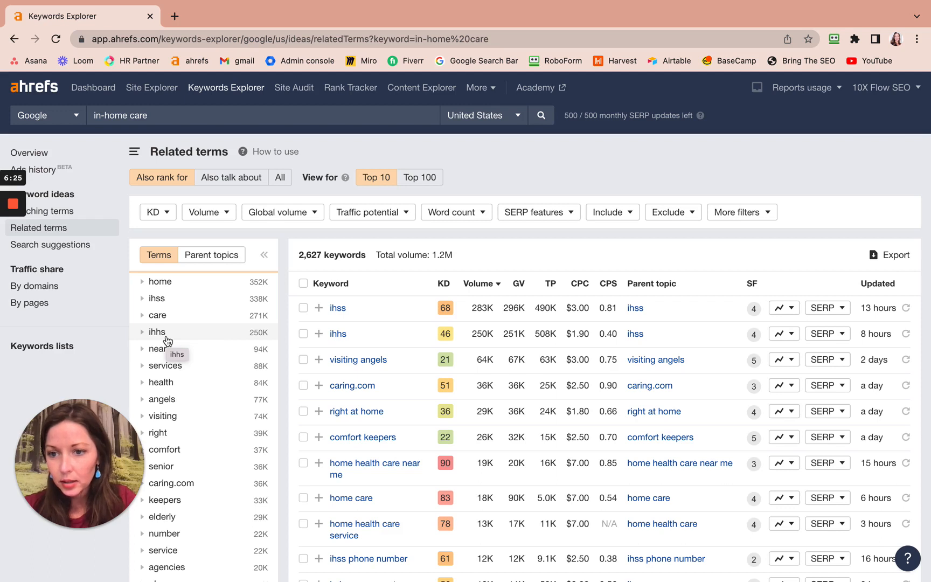
scroll(167, 341, "down", 1)
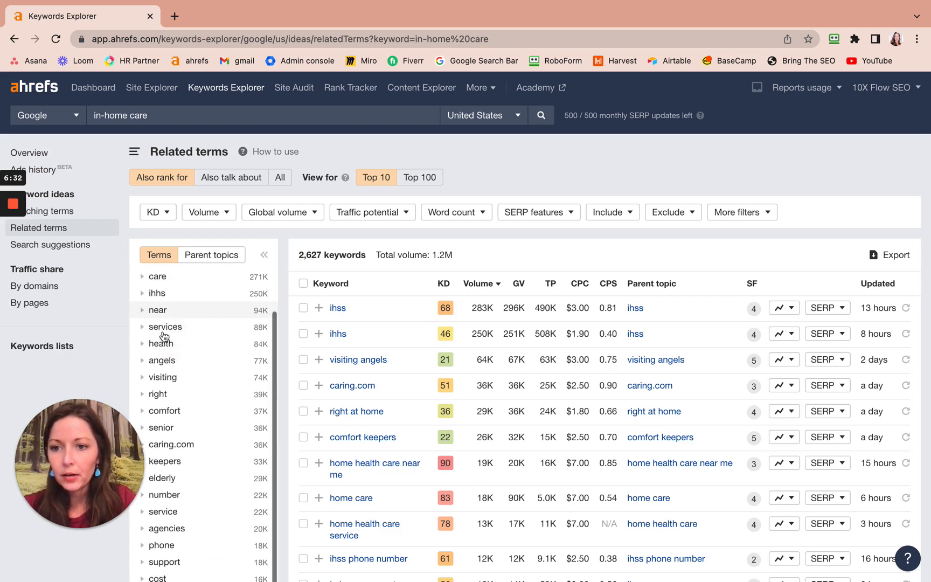
scroll(166, 304, "up", 1)
scroll(166, 302, "up", 1)
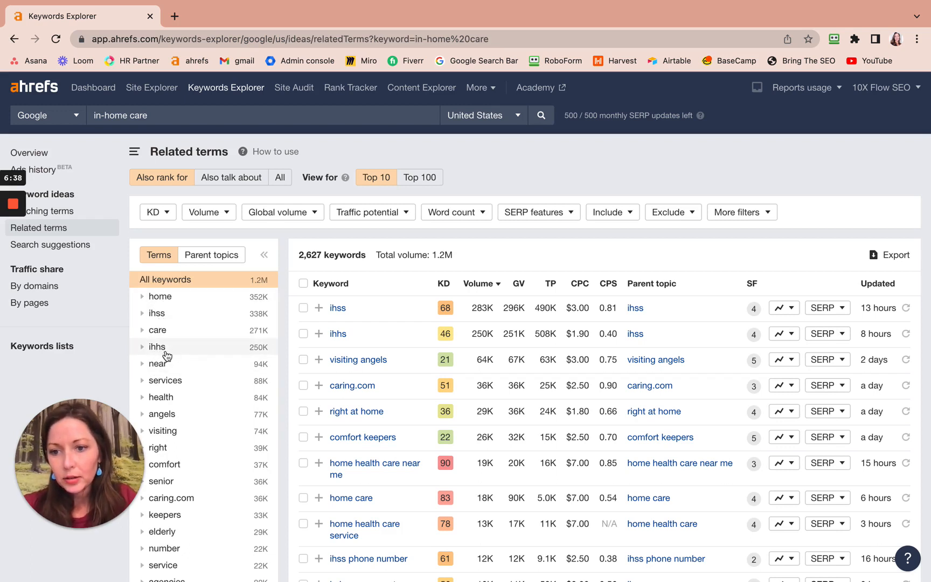
scroll(164, 356, "down", 1)
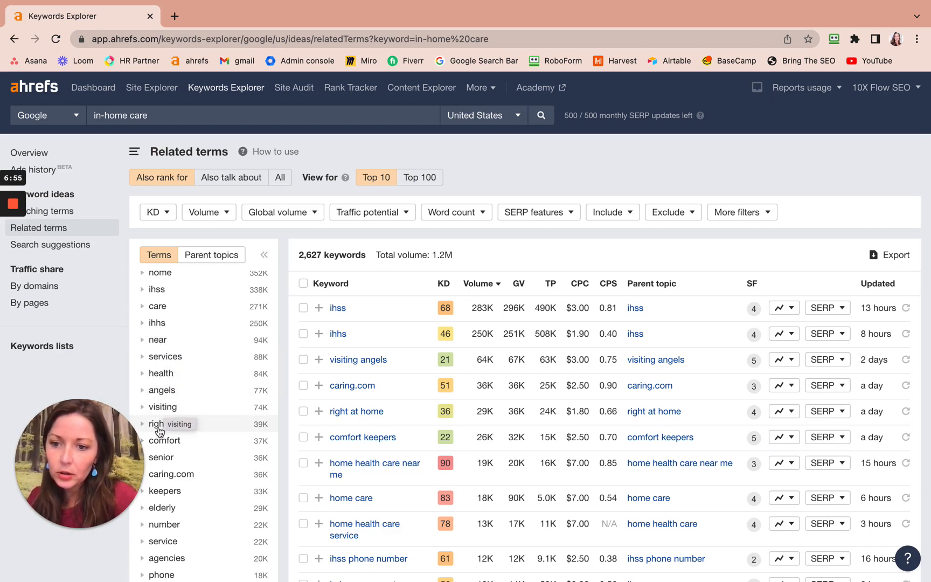
scroll(188, 443, "down", 1)
scroll(190, 443, "down", 3)
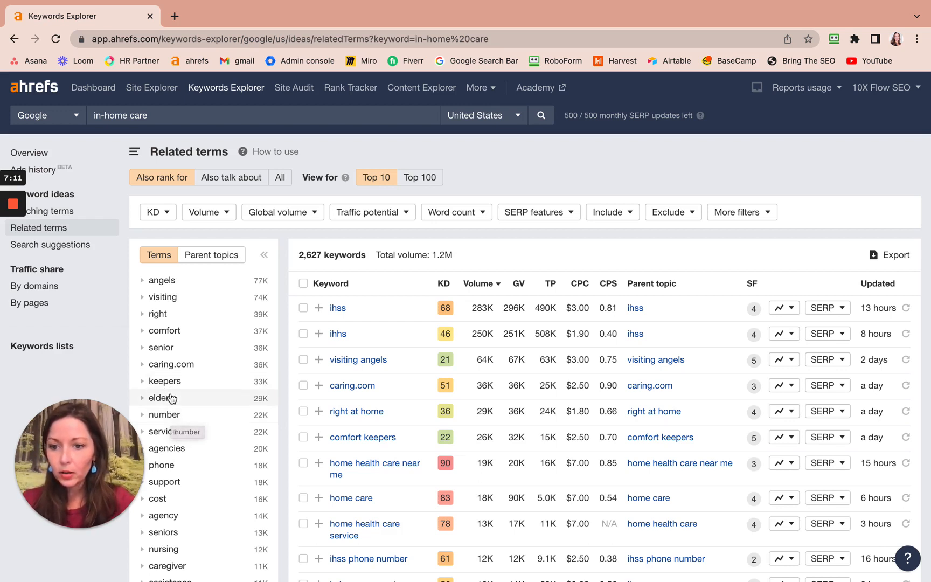
scroll(171, 399, "down", 2)
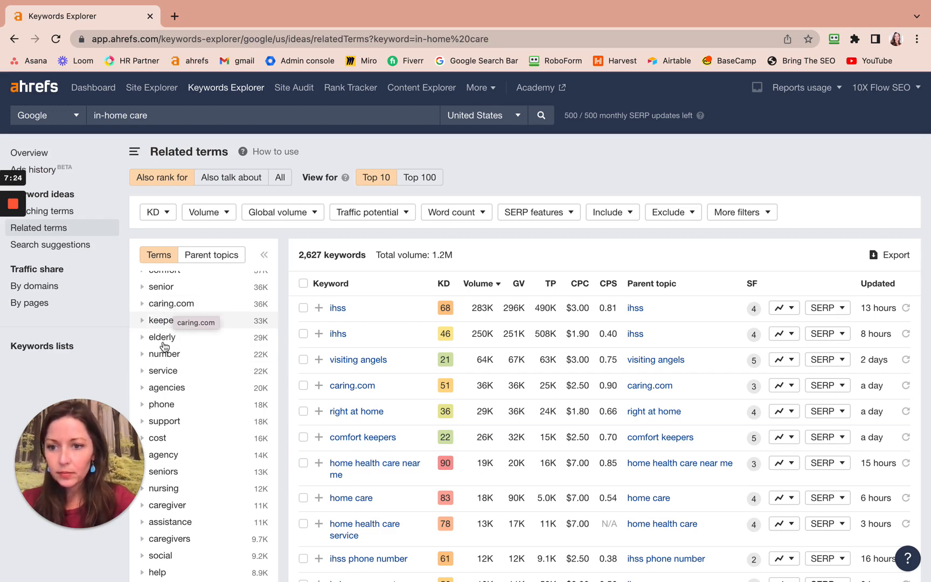
scroll(166, 372, "down", 1)
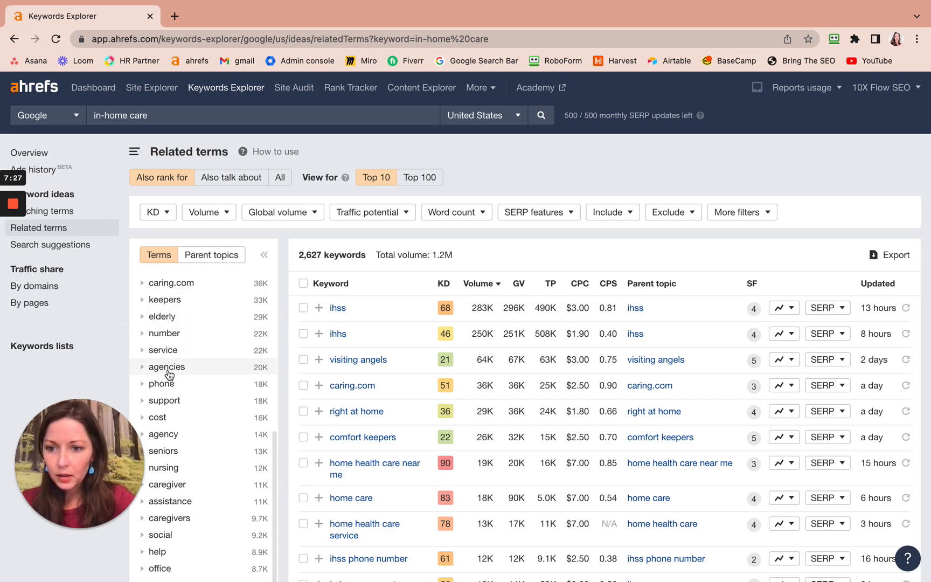
scroll(168, 374, "down", 1)
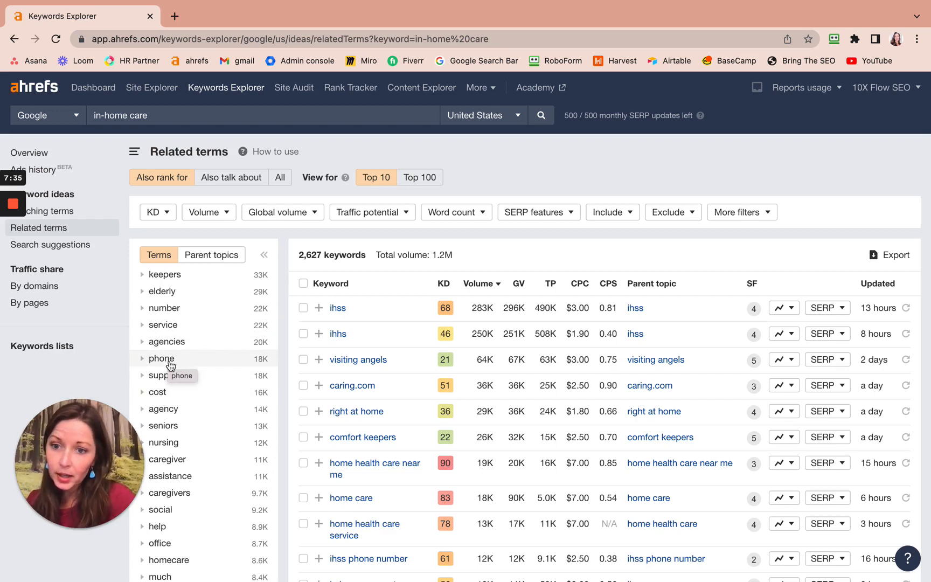
scroll(171, 365, "down", 2)
scroll(170, 366, "down", 1)
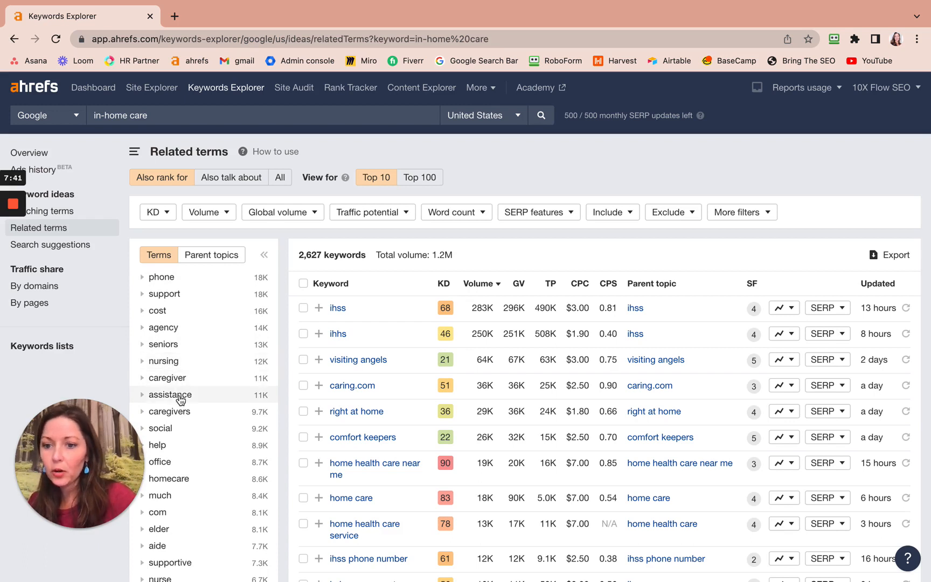
scroll(181, 397, "down", 3)
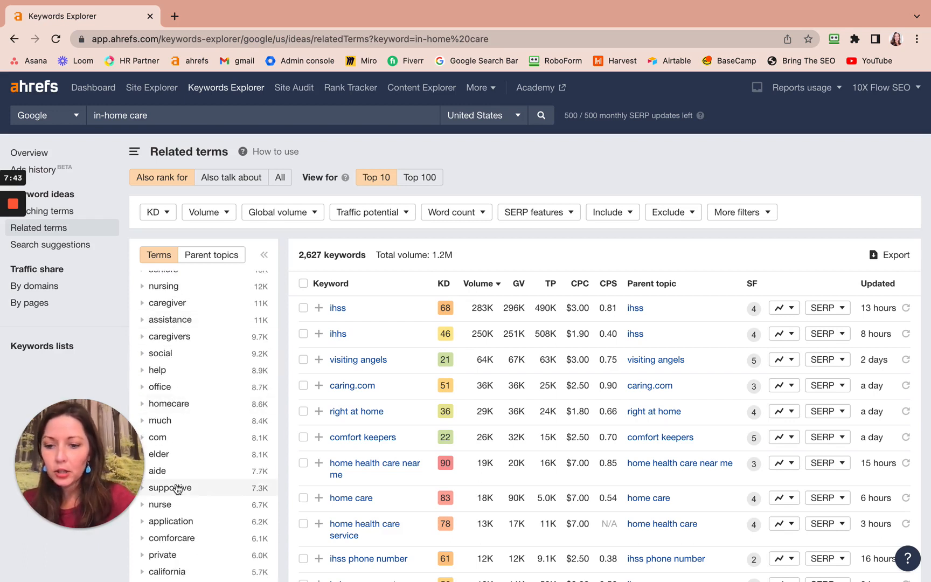
scroll(178, 489, "down", 2)
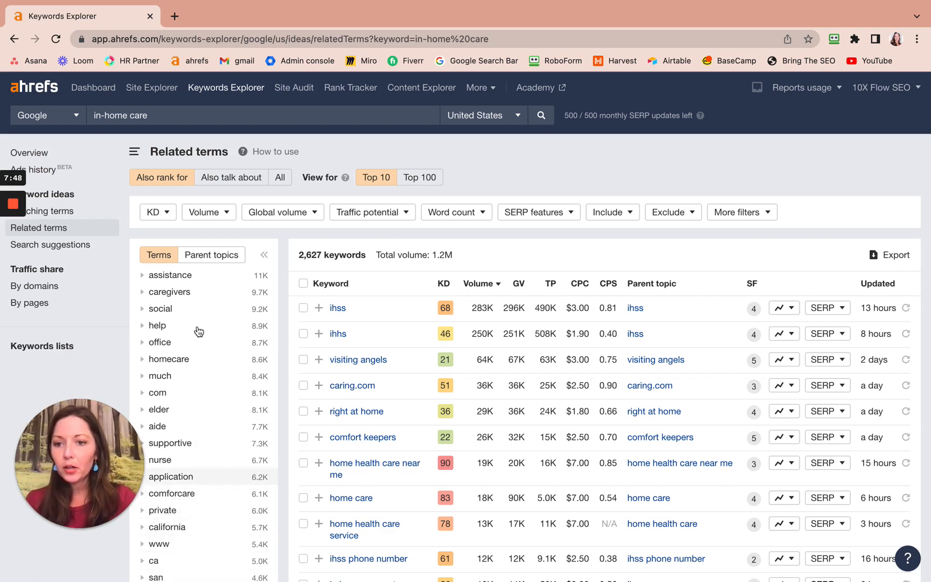
Switch to Asana and add "how, is, are" to the inquiry words in the "Look over list" subtask.
key("ctrl+Left")
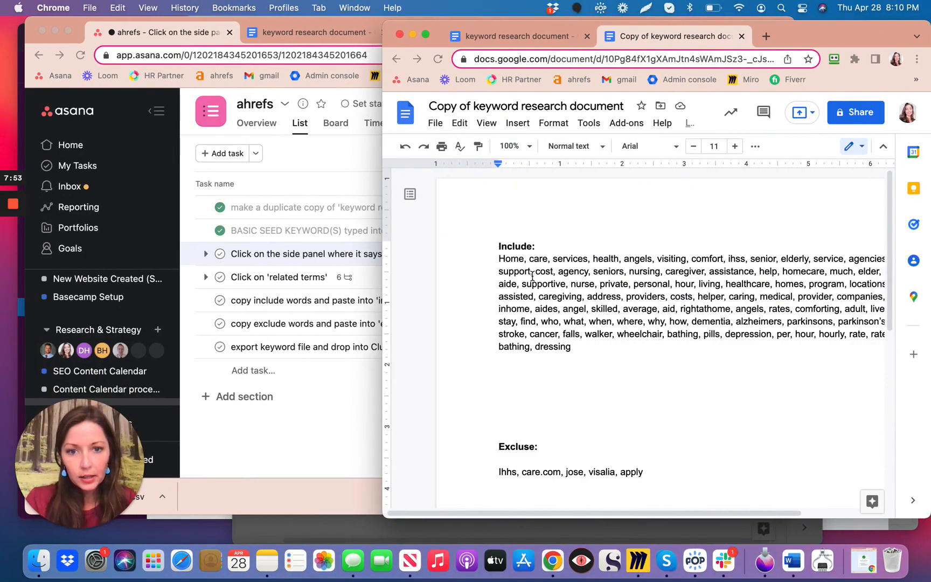
left_click(360, 409)
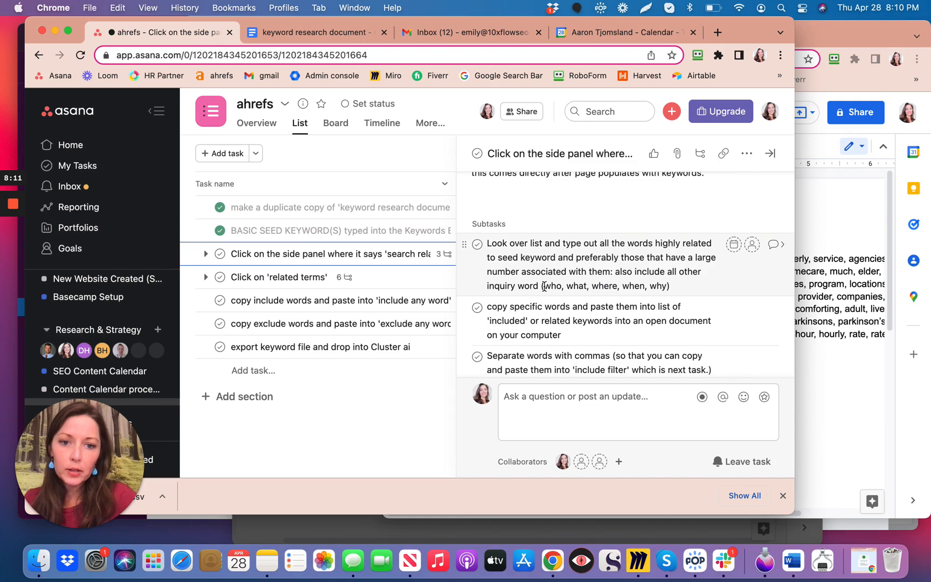
left_click_drag(559, 286, 575, 286)
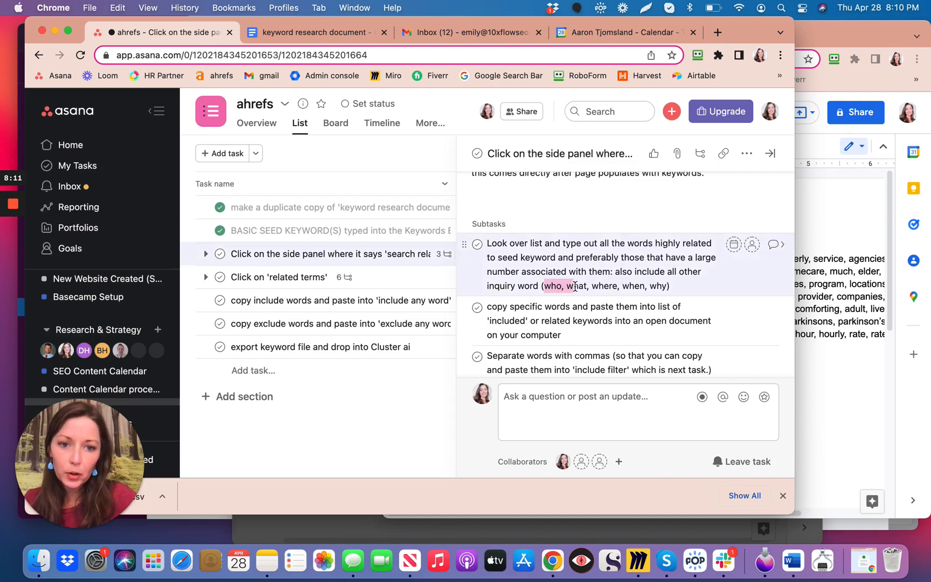
left_click(678, 290)
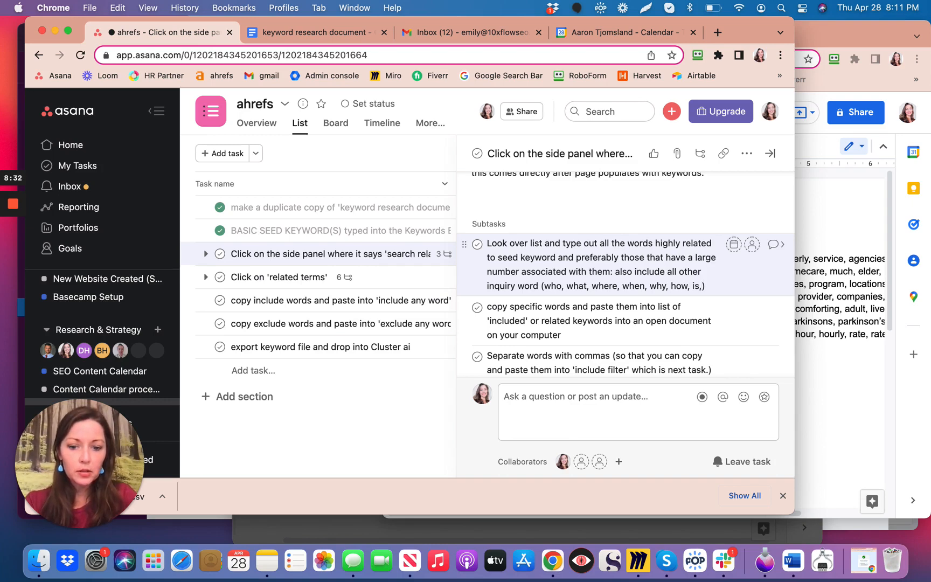
type("are")
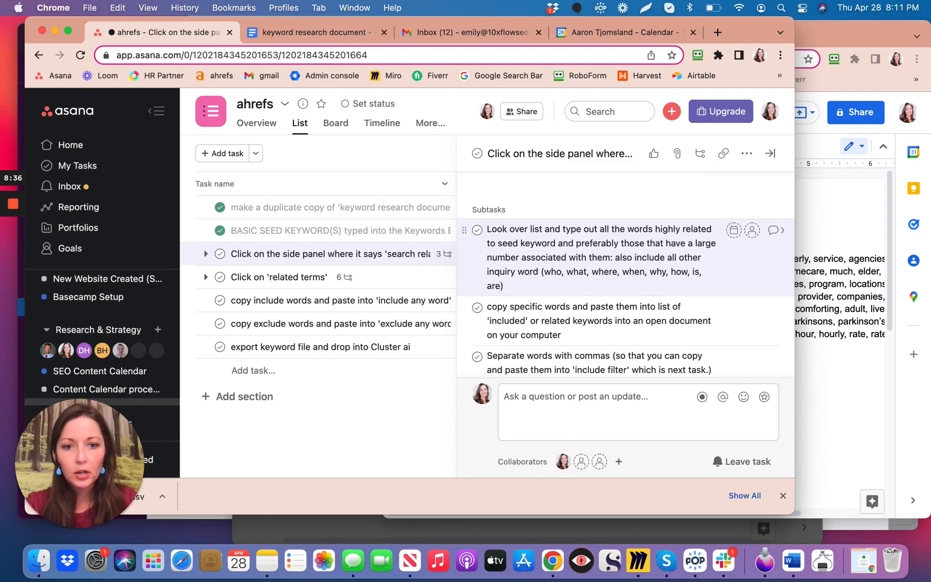
Append "is, are" to the Include list in the keyword document copy and mark the "Look over list" subtask complete in Asana.
left_click(846, 362)
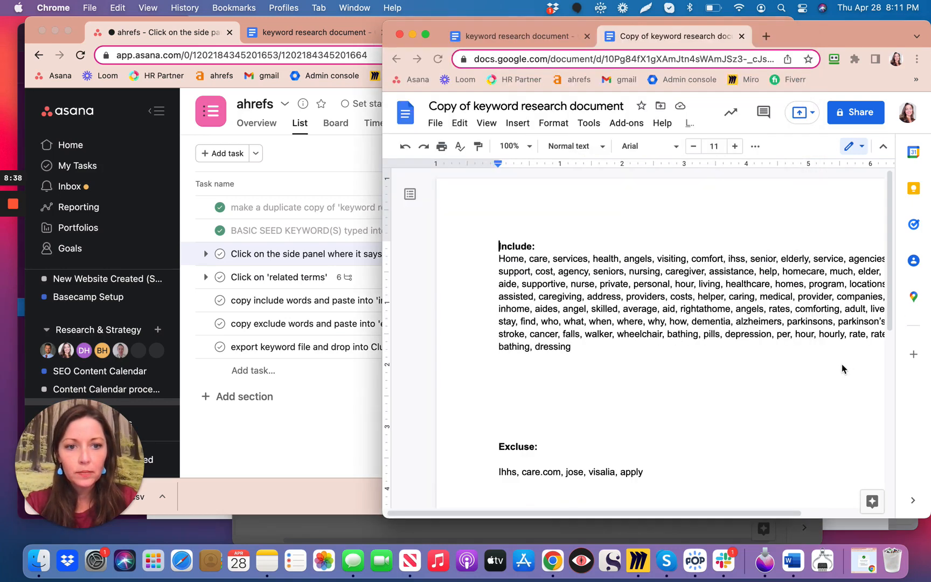
left_click(633, 348)
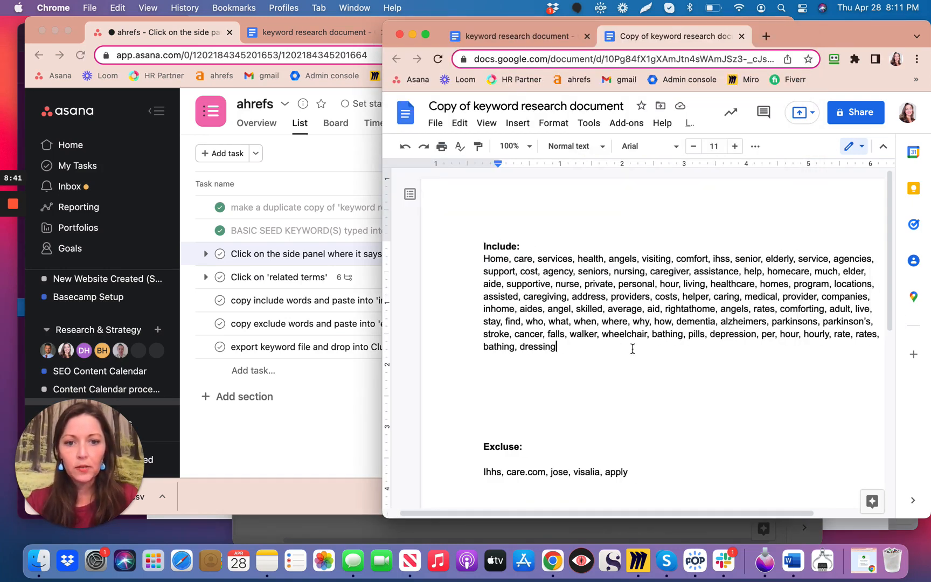
type(", is")
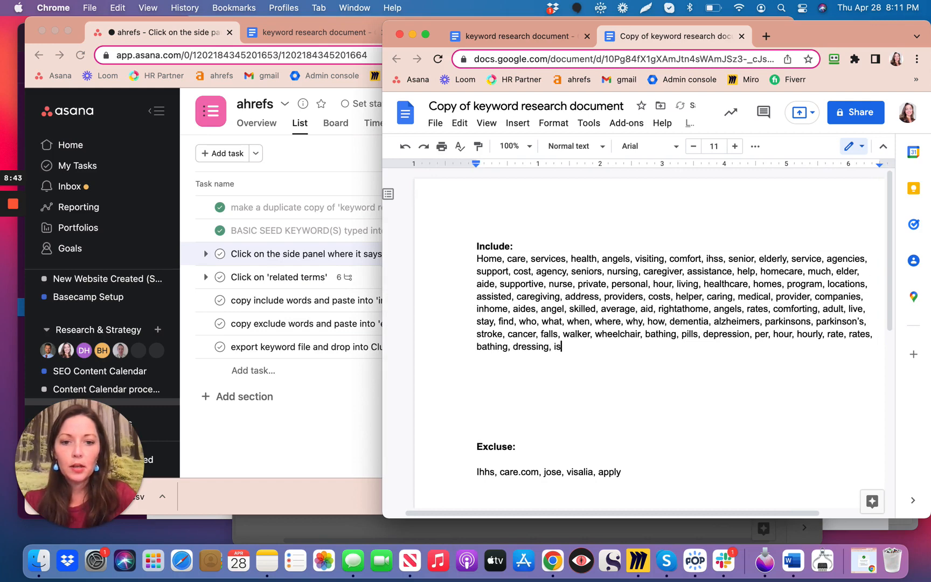
type(", are")
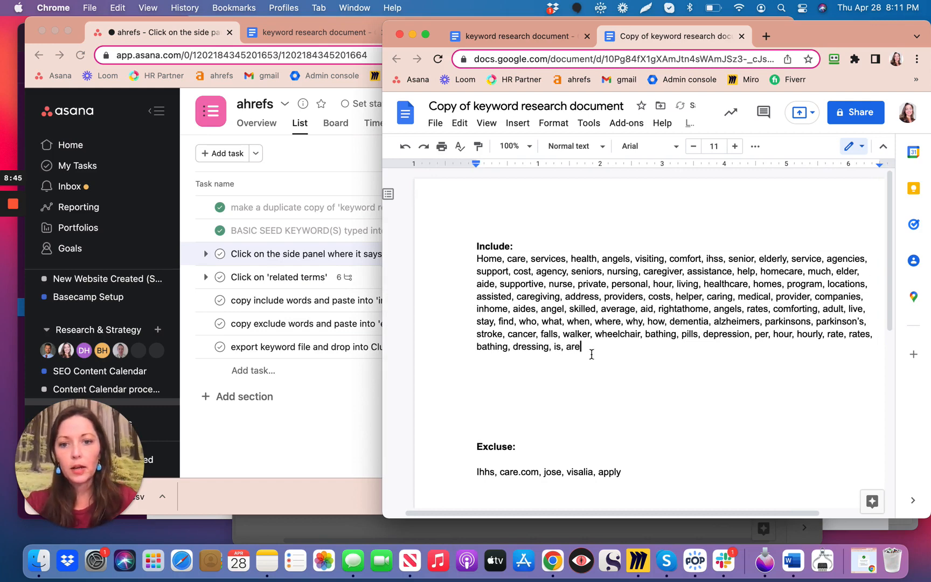
left_click(356, 389)
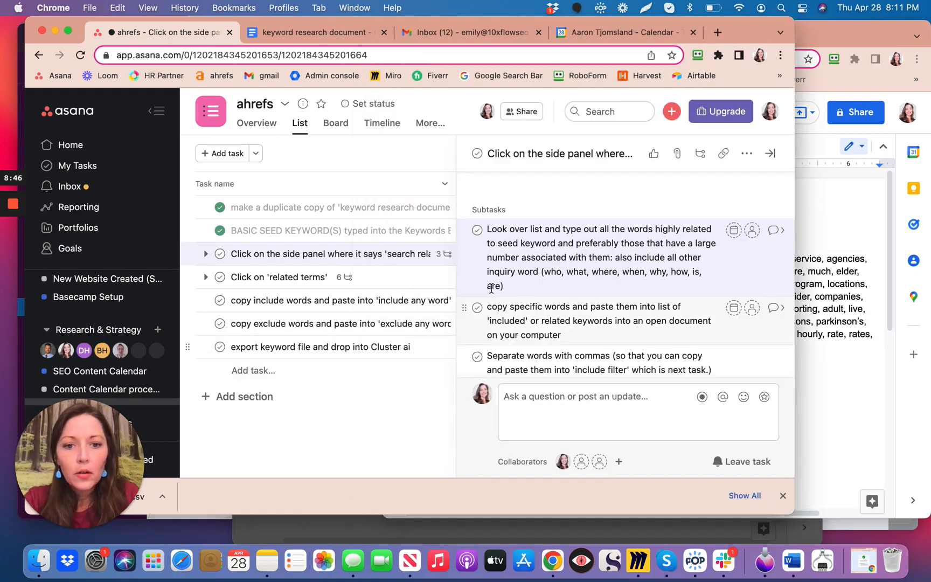
left_click(477, 229)
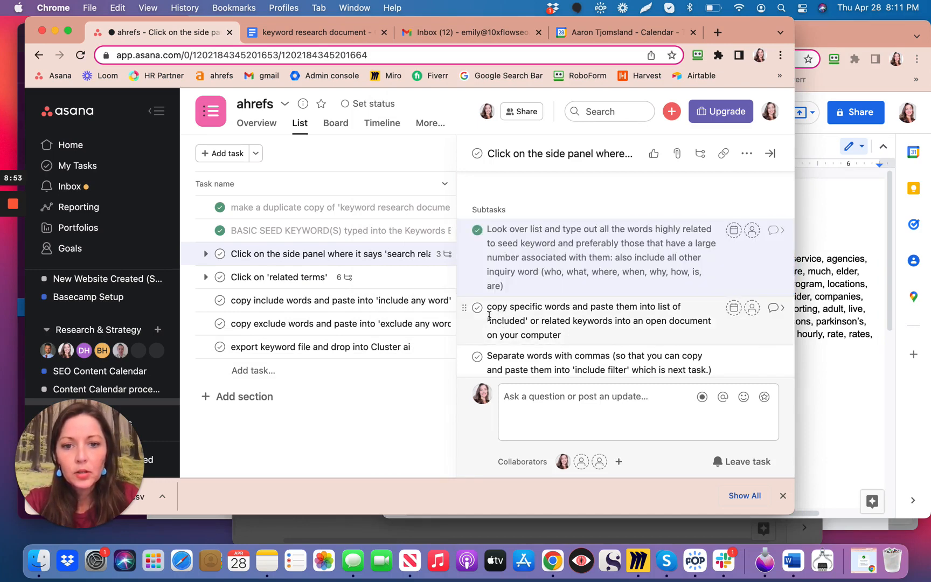
Copy the entire Include word list, from "Home" to "are", in the keyword research document copy.
left_click(830, 397)
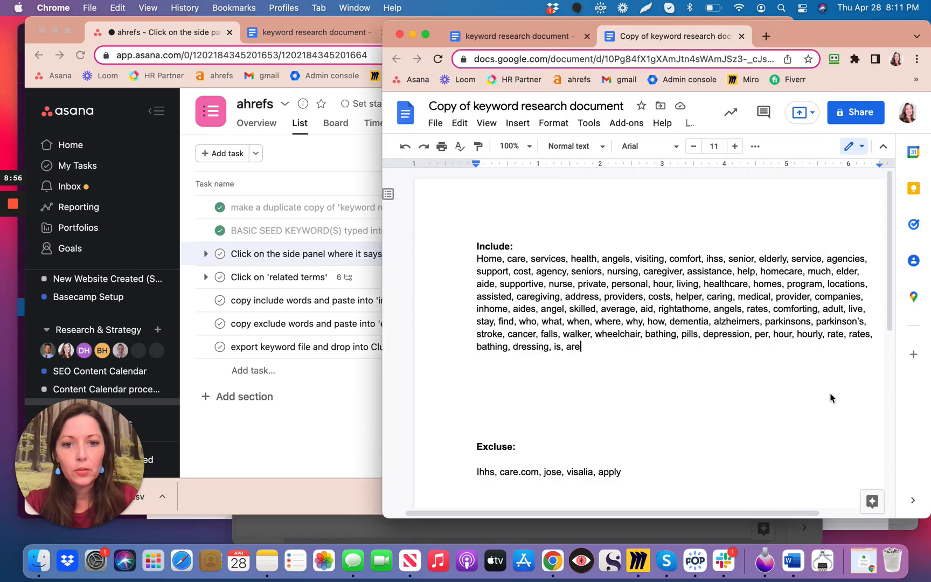
left_click(475, 258)
left_click(586, 346, "shift")
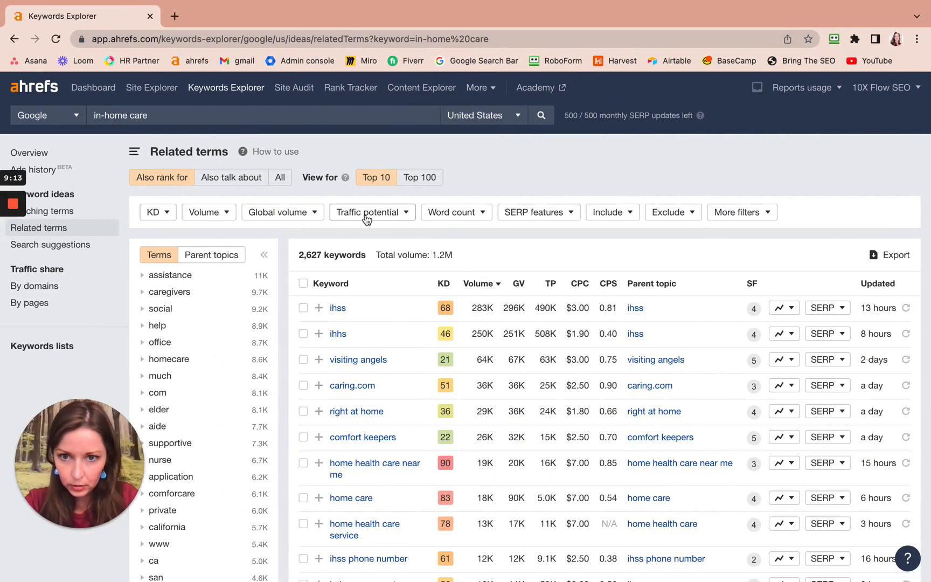
Switch to Ahrefs and filter the related terms to include any word from the copied list.
left_click(631, 214)
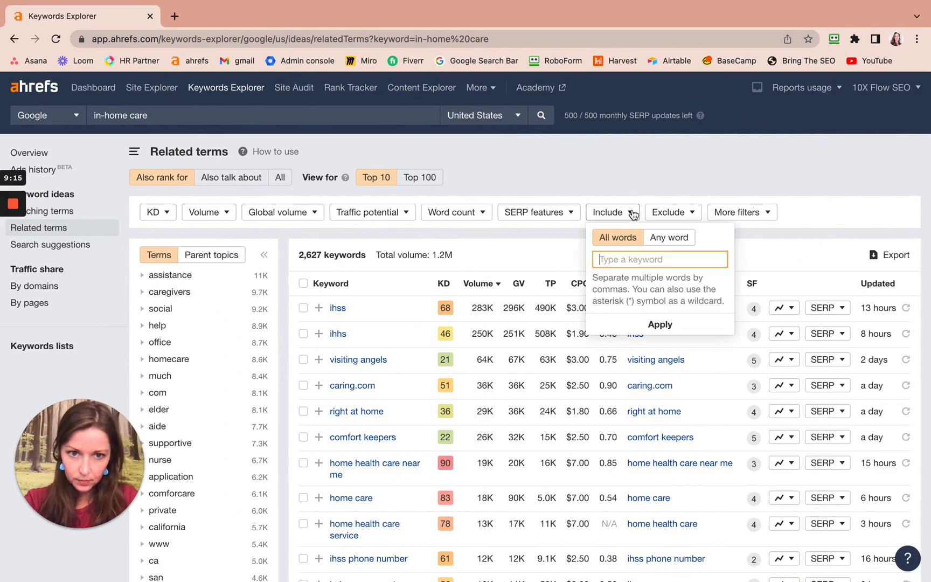
left_click(680, 243)
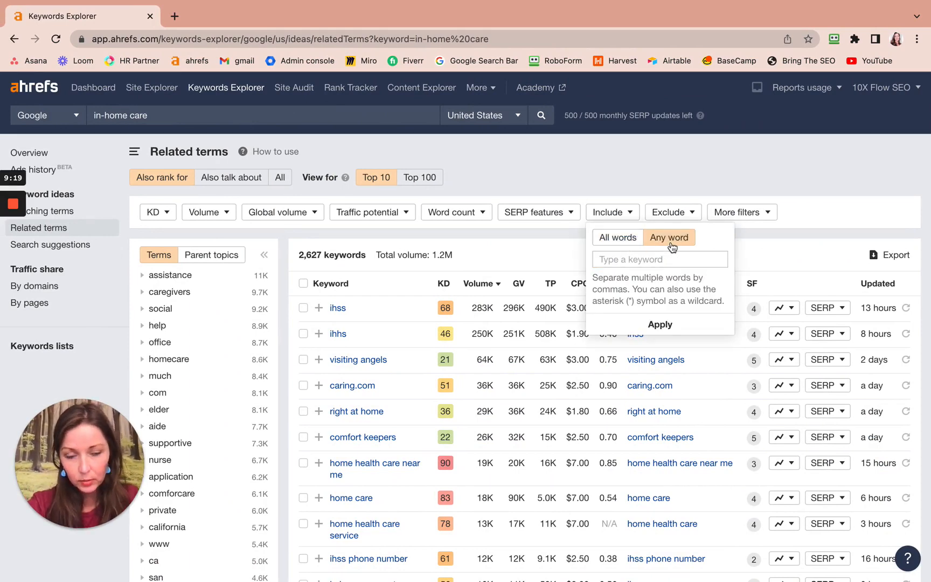
left_click(647, 260)
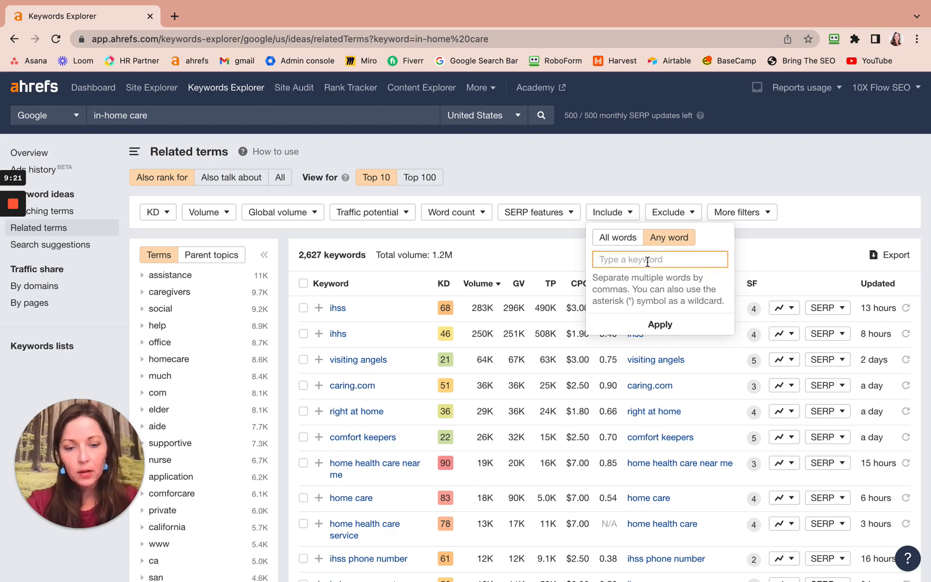
key("super+v")
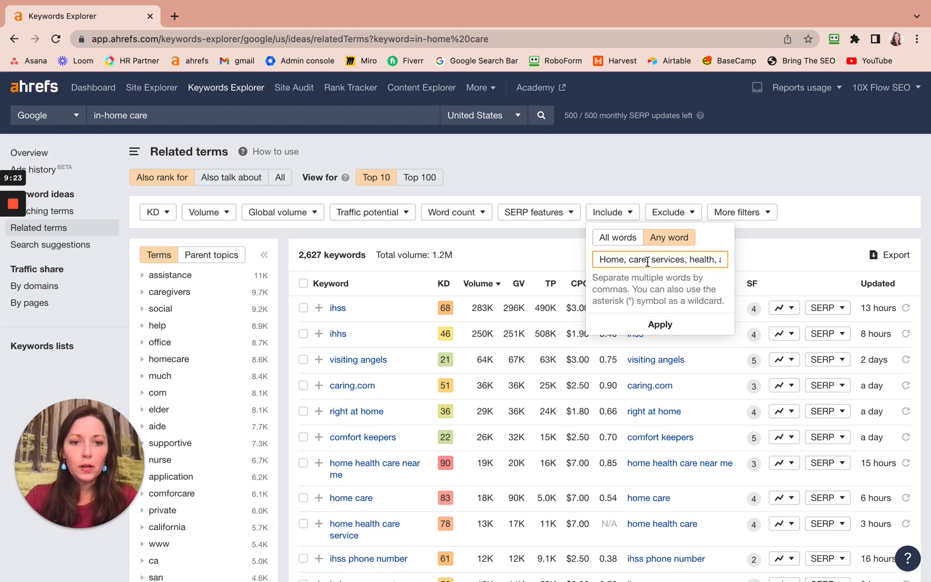
left_click(659, 324)
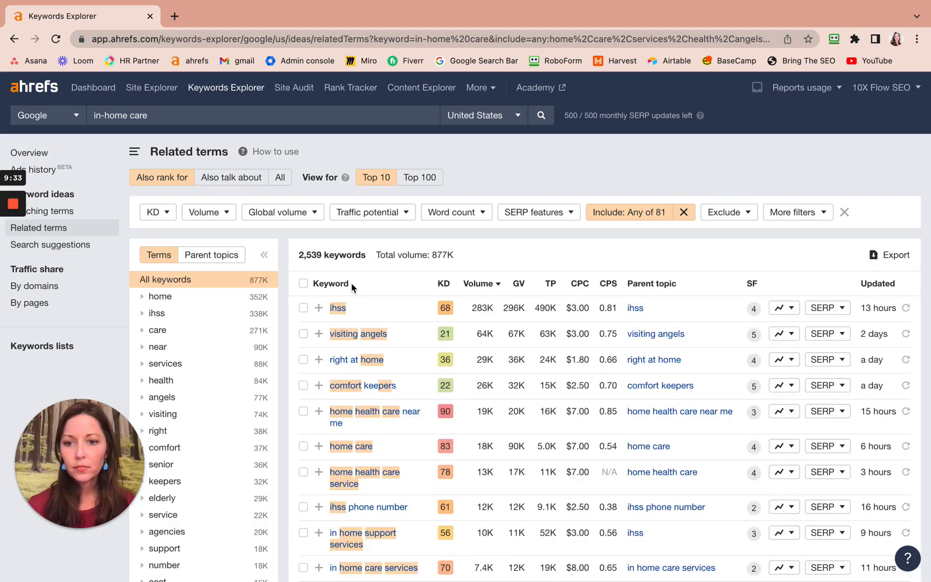
Look through the term groups for the filtered "in-home care" related terms.
scroll(243, 353, "down", 5)
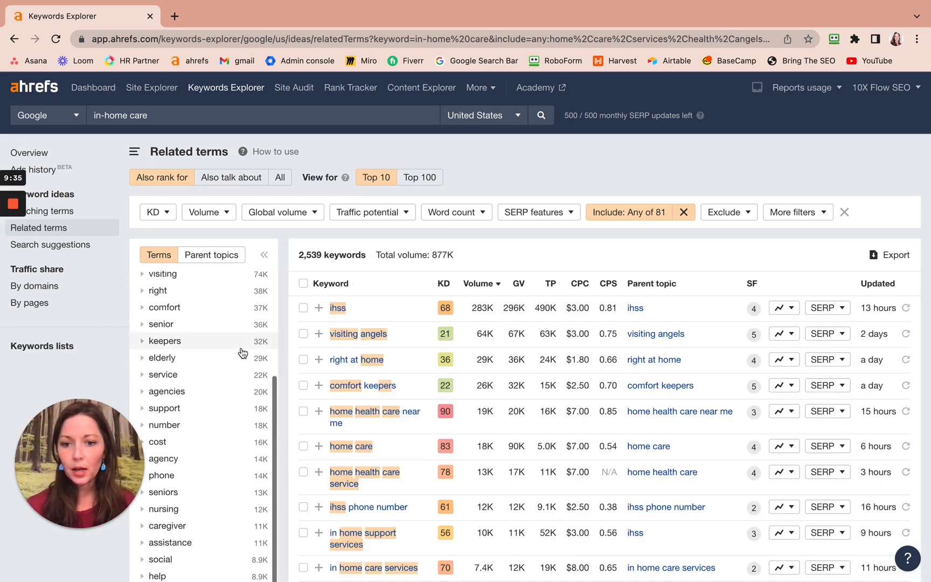
scroll(407, 276, "down", 5)
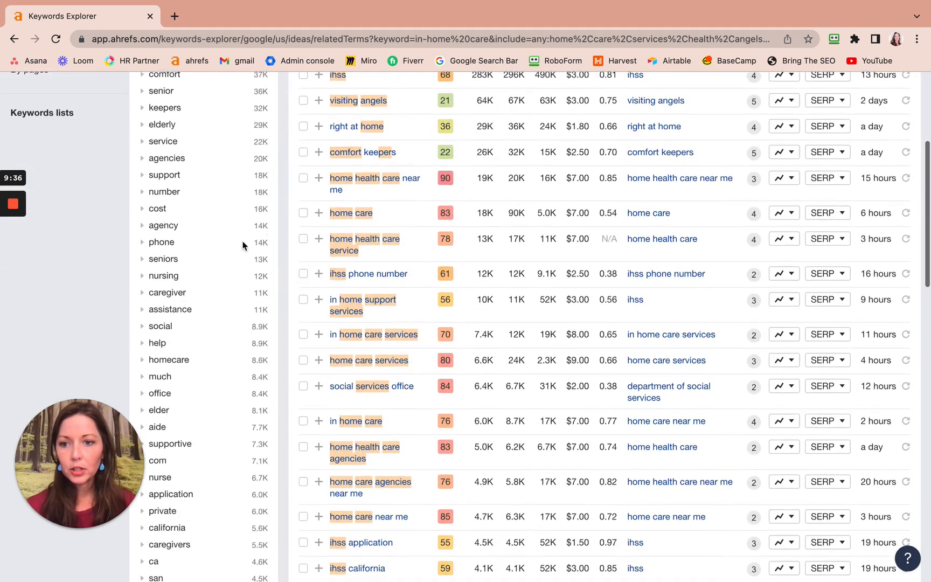
scroll(242, 242, "down", 5)
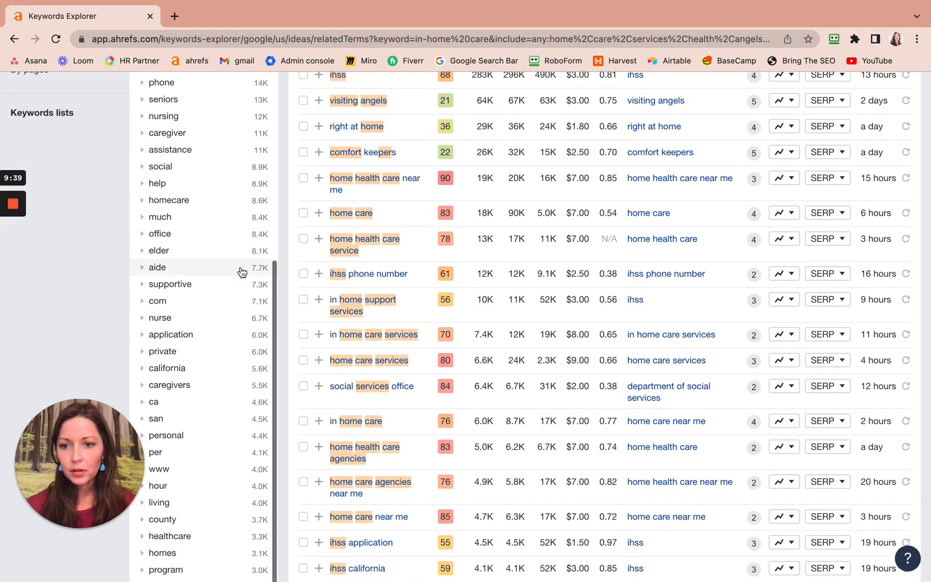
scroll(242, 272, "down", 4)
scroll(240, 271, "up", 9)
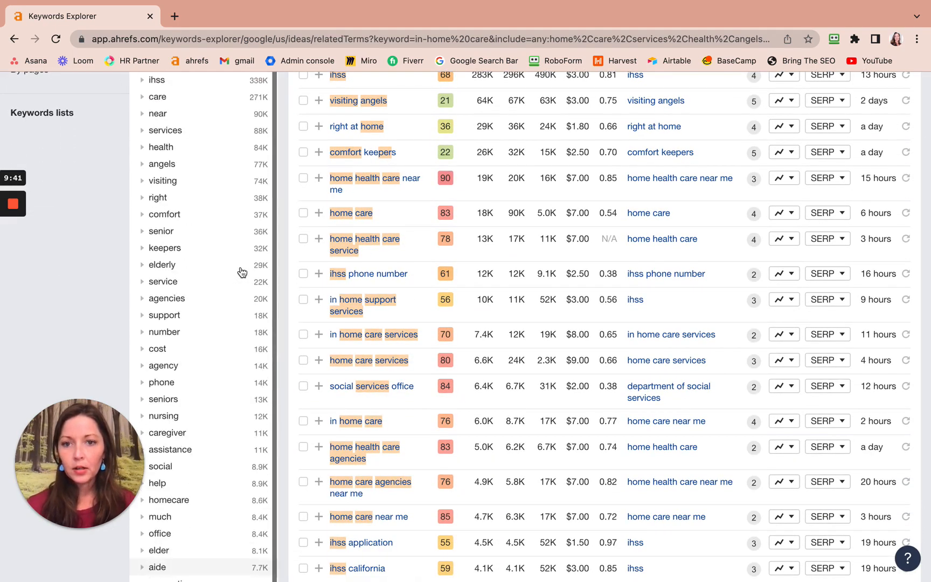
scroll(412, 204, "up", 5)
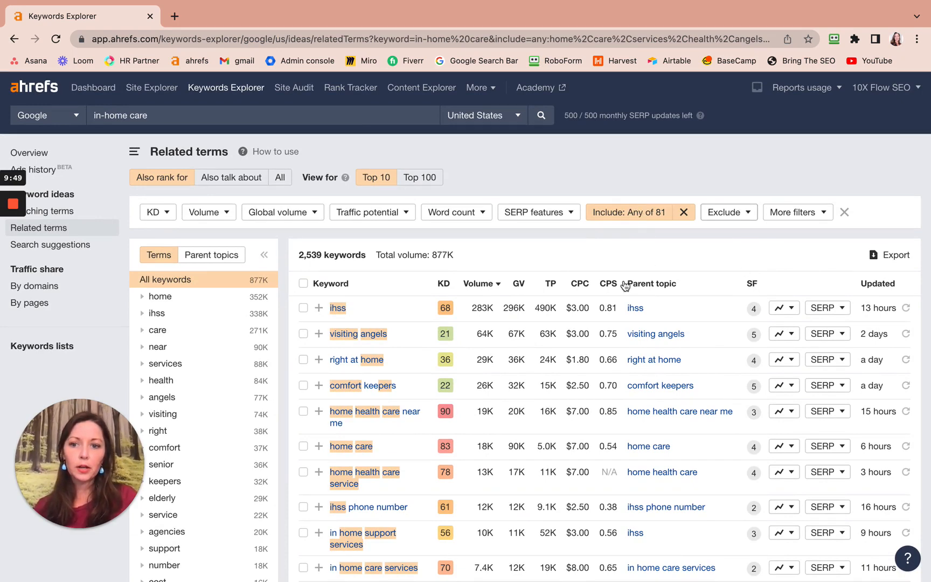
Examine the first page of filtered keywords and the term groups for irrelevant words to exclude.
scroll(398, 357, "down", 7)
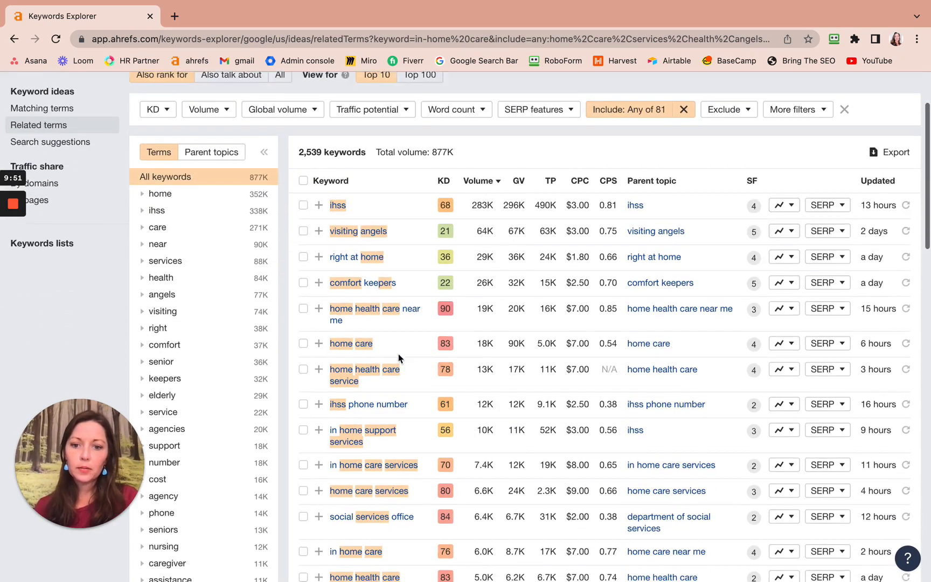
scroll(398, 357, "down", 20)
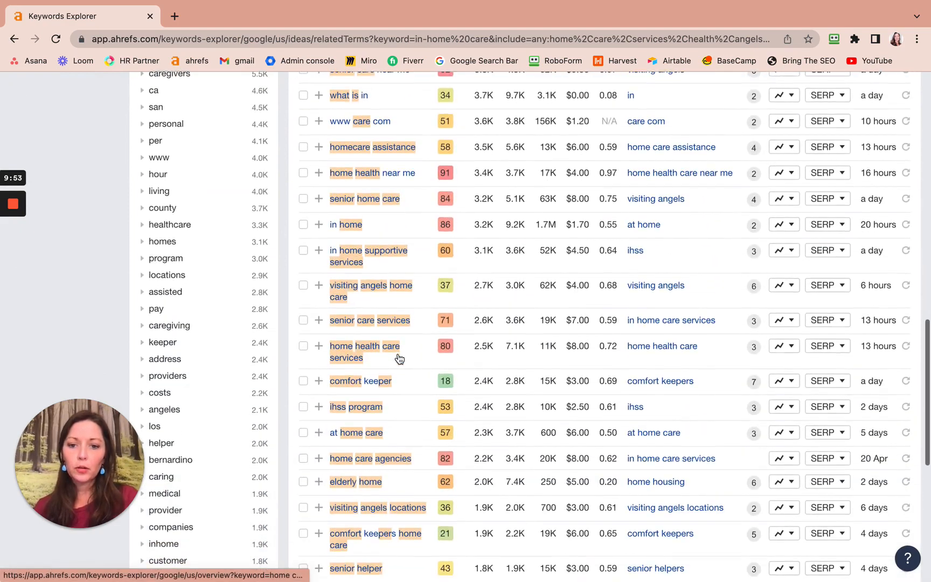
scroll(397, 353, "down", 1)
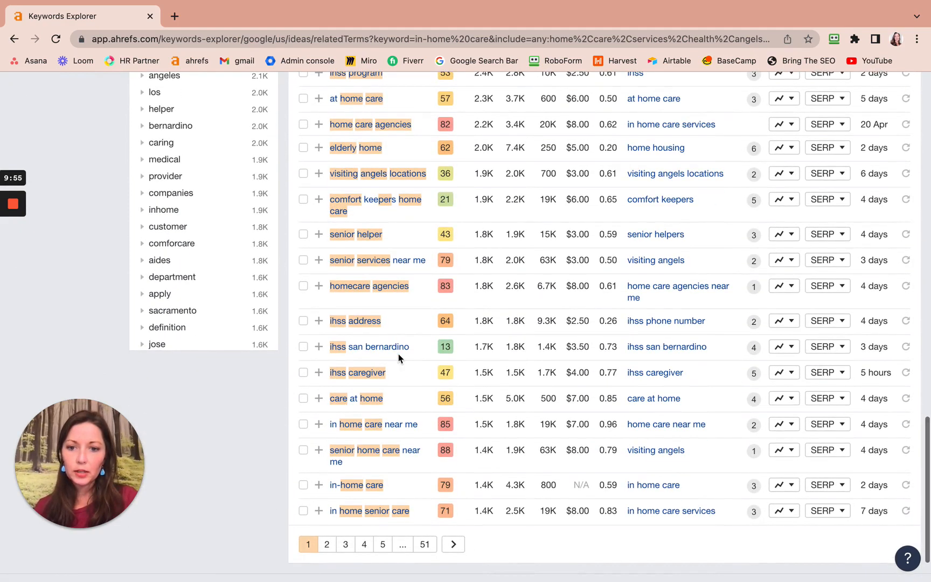
scroll(203, 312, "up", 3)
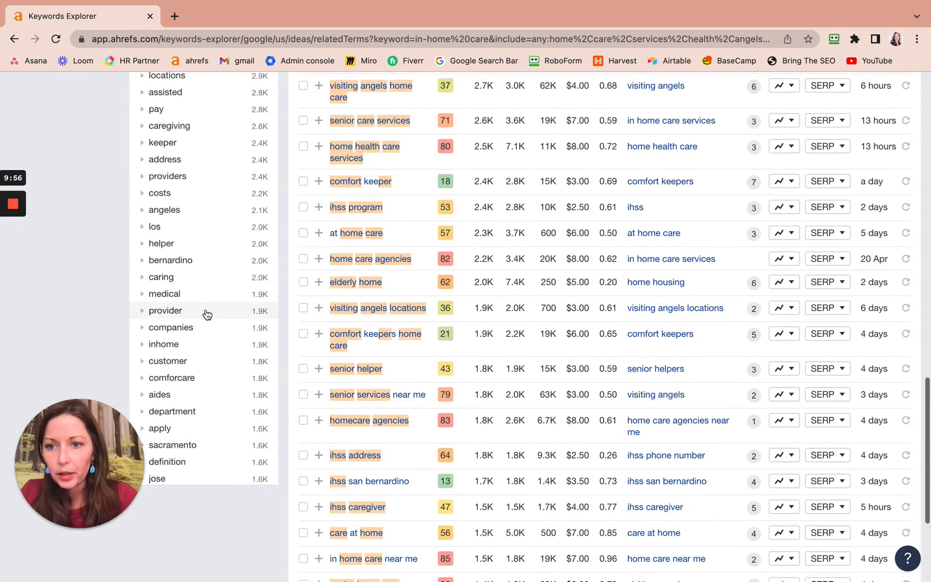
scroll(204, 312, "up", 2)
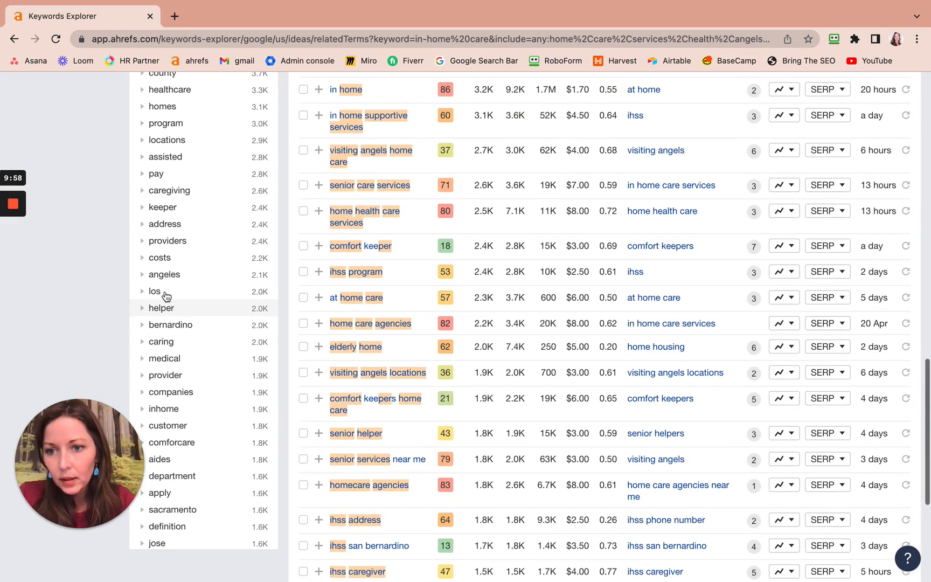
scroll(160, 298, "up", 2)
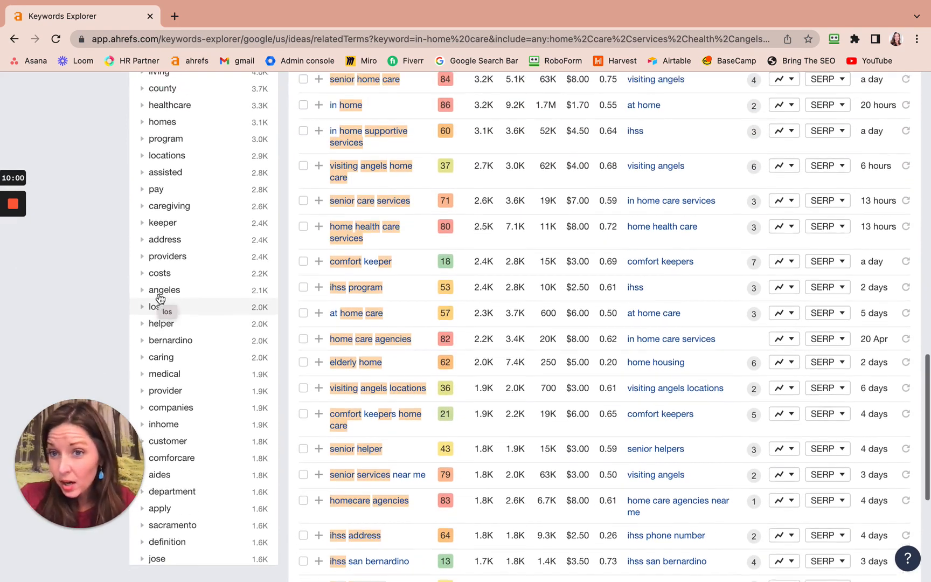
scroll(160, 298, "up", 3)
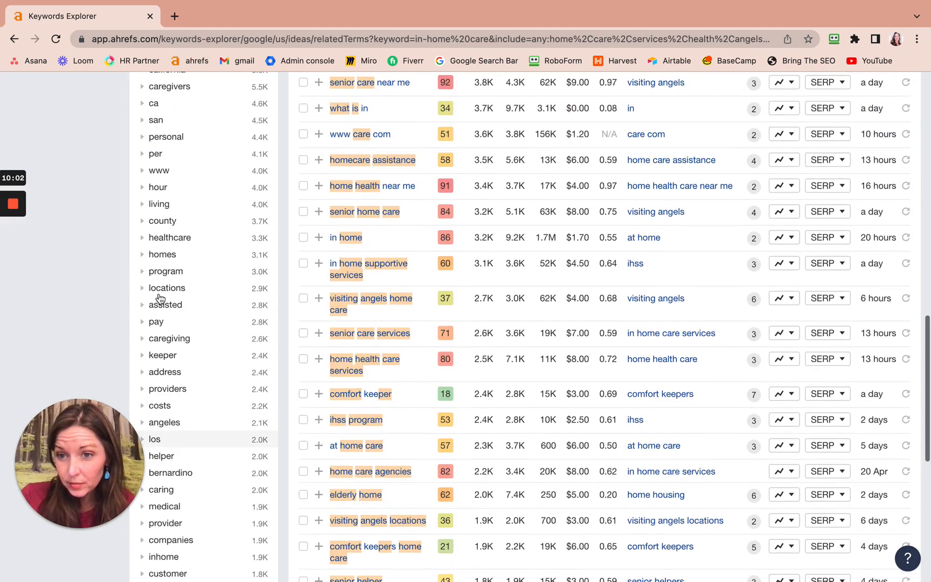
scroll(170, 204, "up", 3)
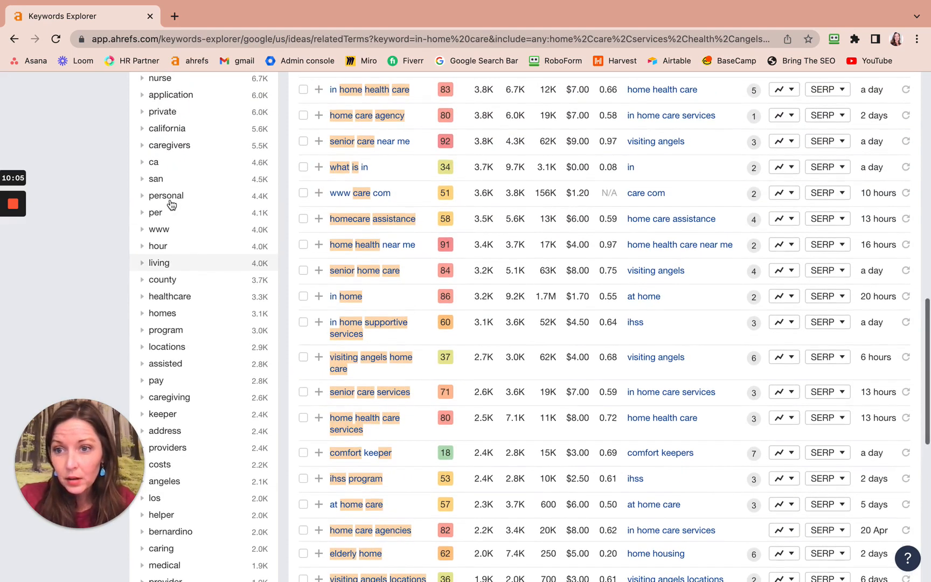
scroll(170, 203, "up", 2)
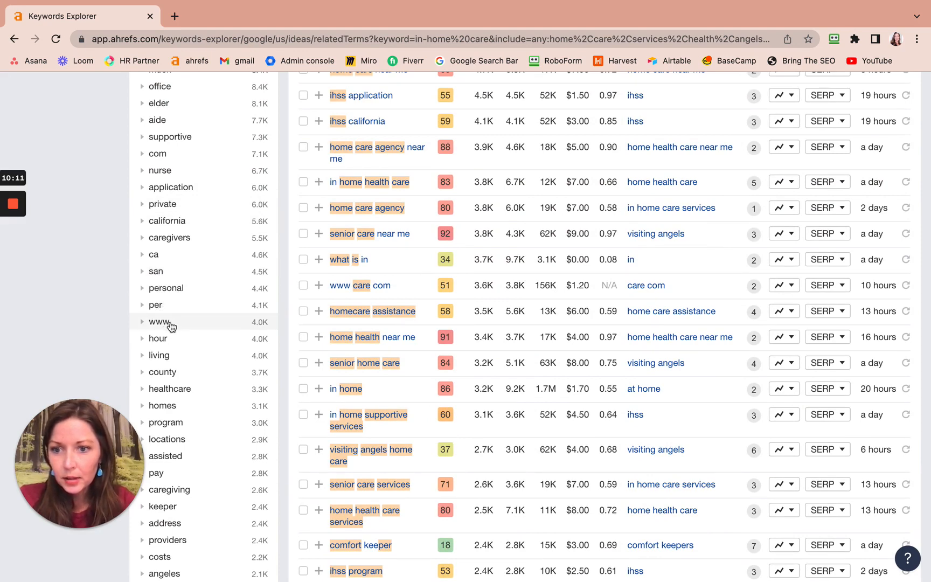
scroll(167, 327, "up", 2)
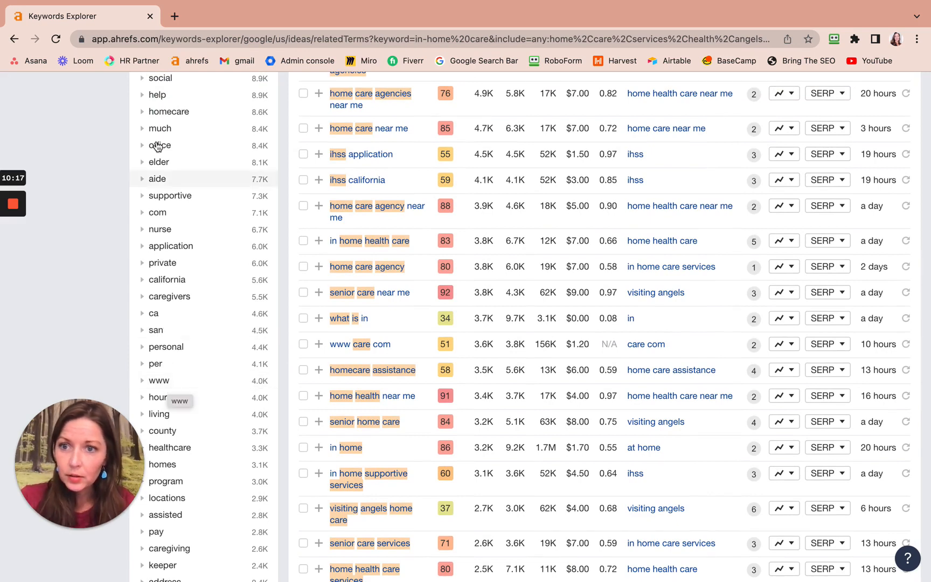
scroll(174, 185, "up", 5)
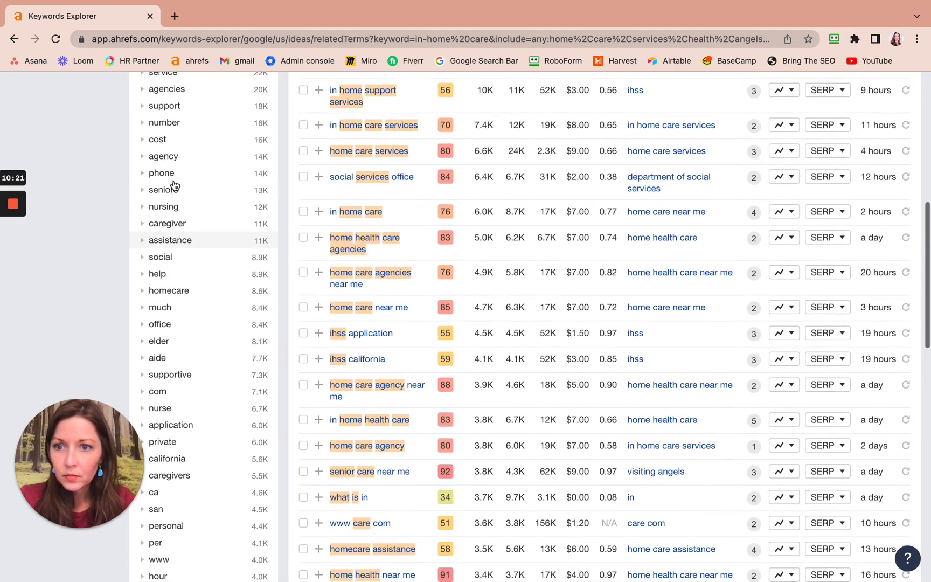
scroll(174, 185, "up", 2)
scroll(174, 185, "up", 3)
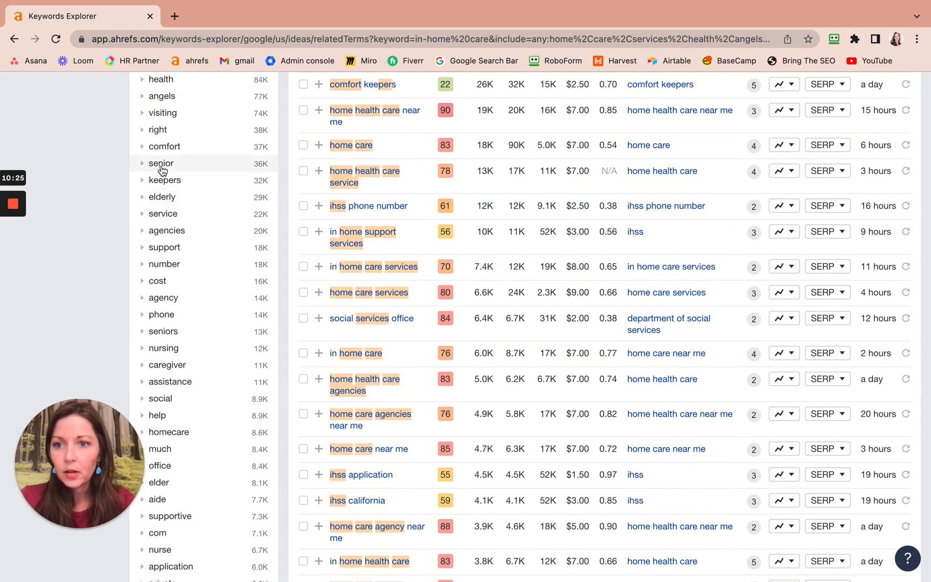
scroll(163, 195, "up", 1)
scroll(163, 193, "up", 1)
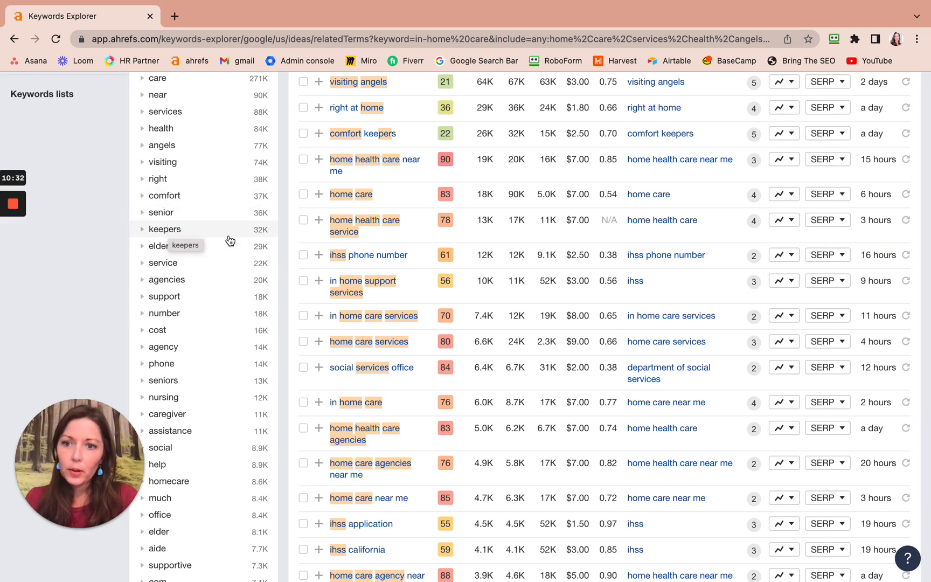
Open page 2 of the filtered keywords and examine it for more words to exclude.
scroll(370, 359, "down", 5)
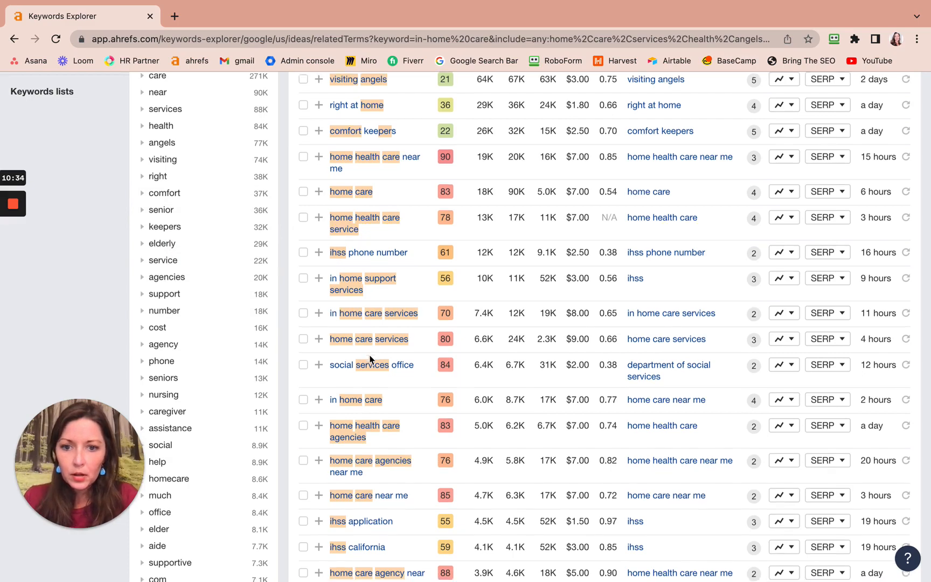
scroll(369, 358, "down", 4)
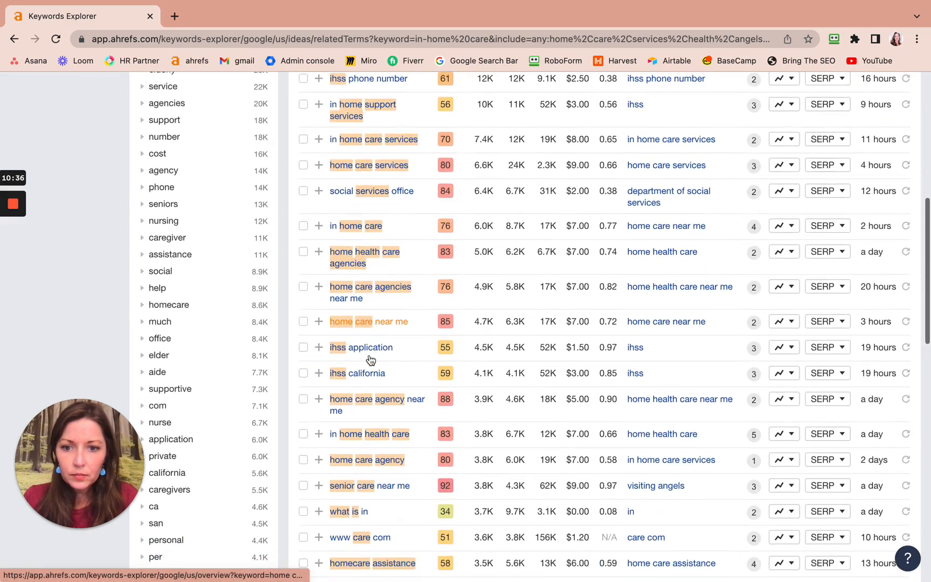
scroll(369, 359, "down", 1)
scroll(369, 359, "down", 15)
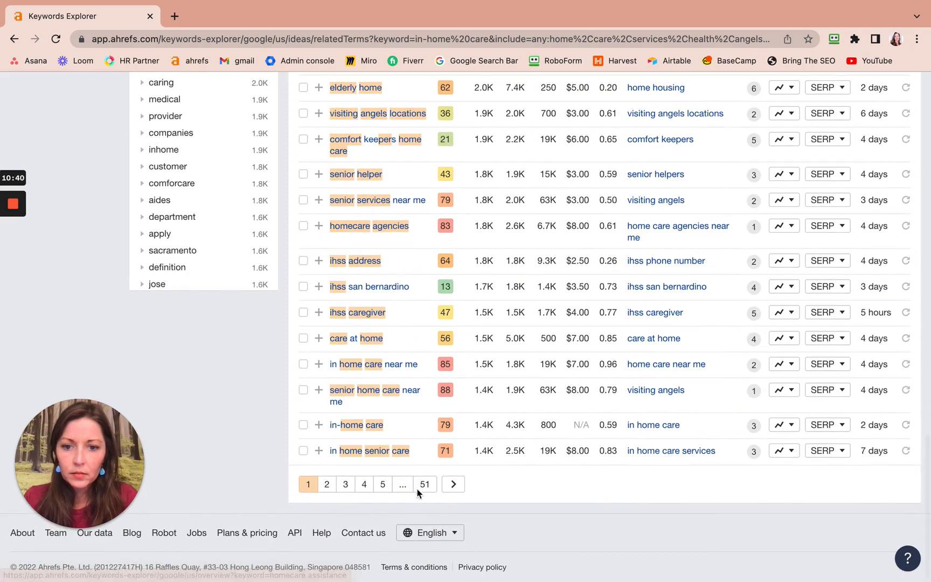
left_click(326, 483)
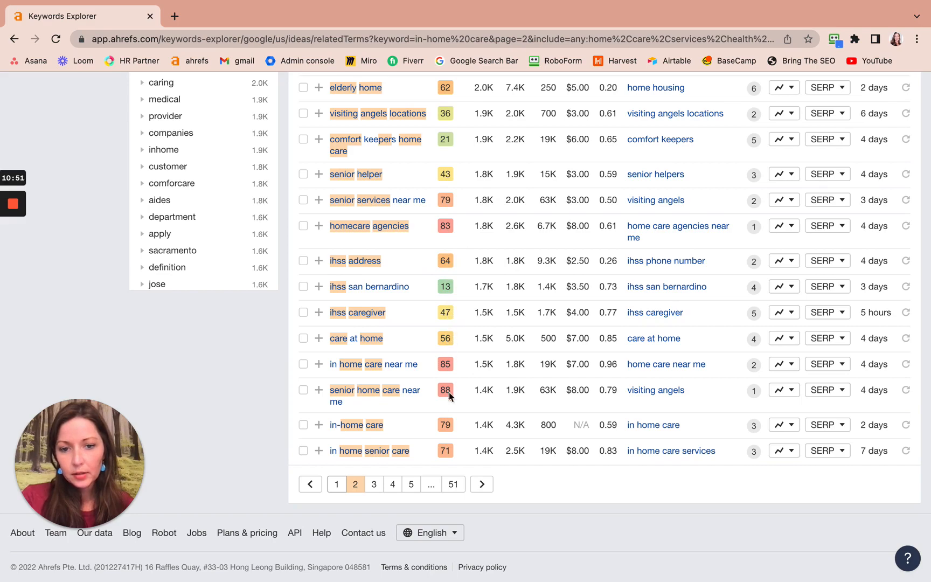
scroll(448, 392, "down", 10)
scroll(445, 140, "up", 10)
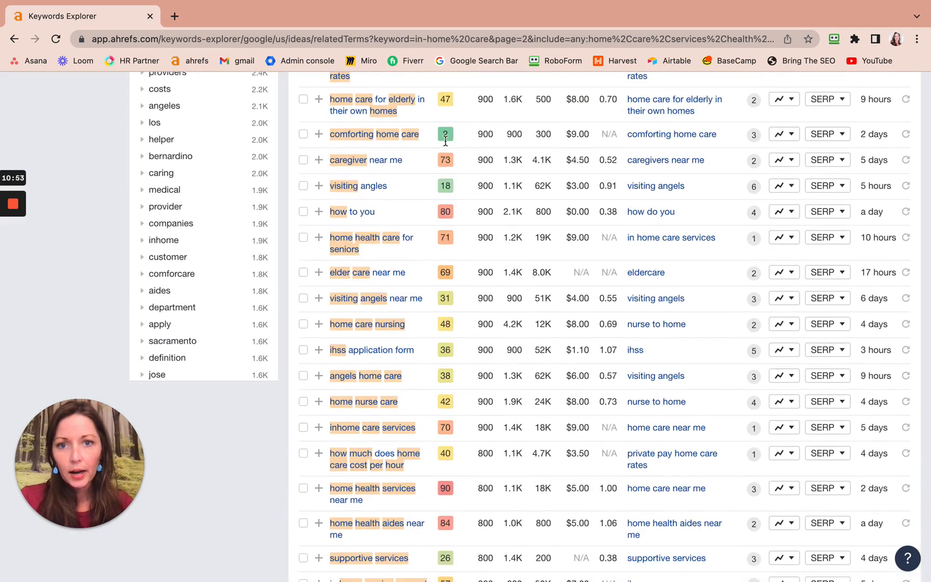
scroll(445, 145, "up", 10)
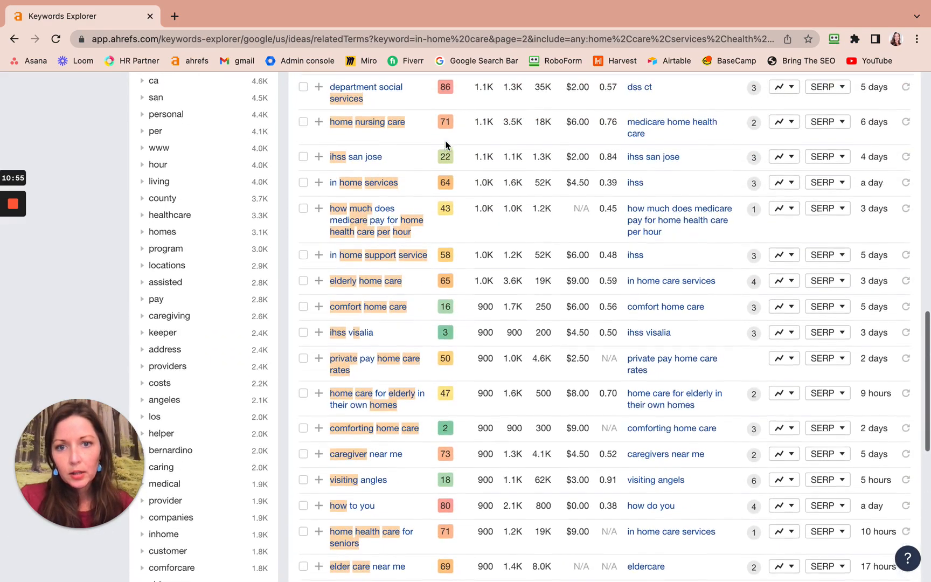
scroll(445, 141, "up", 5)
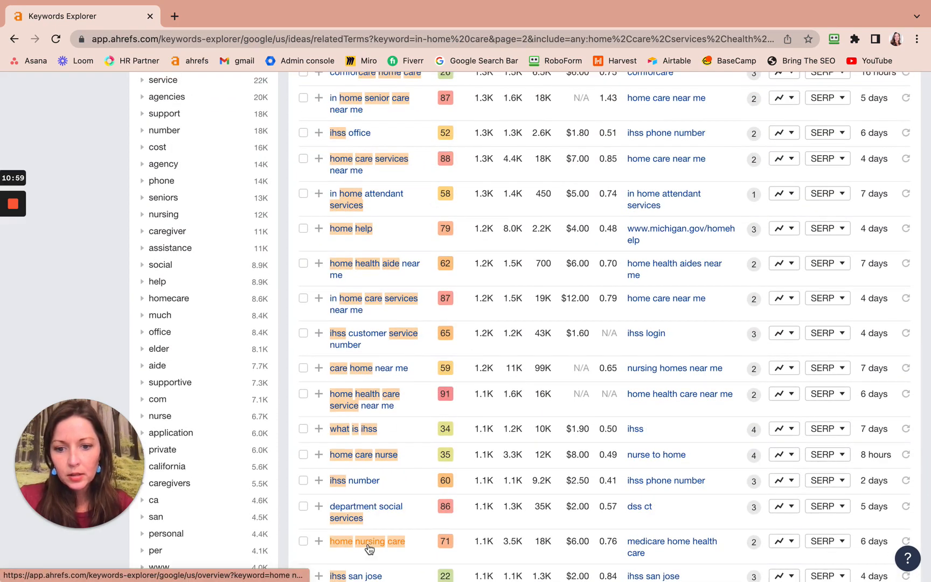
scroll(367, 545, "down", 2)
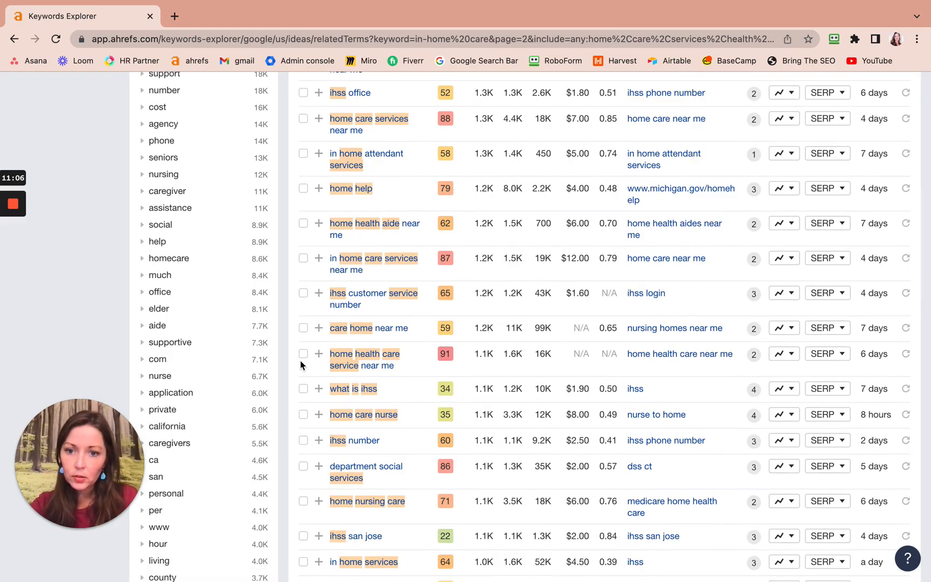
Switch to the keyword research document copy and append "san jose, www" to the exclude list after "apply".
key("ctrl+Left")
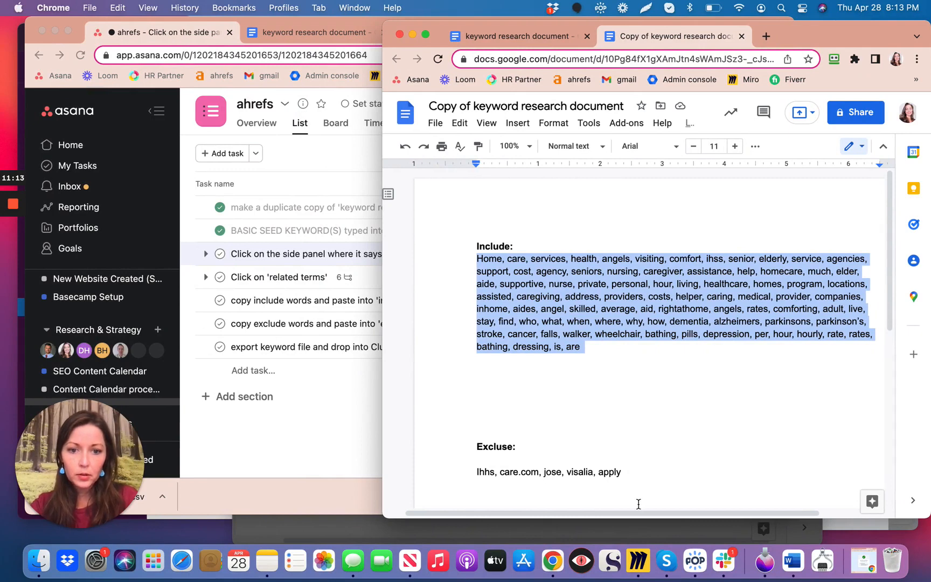
left_click(622, 471)
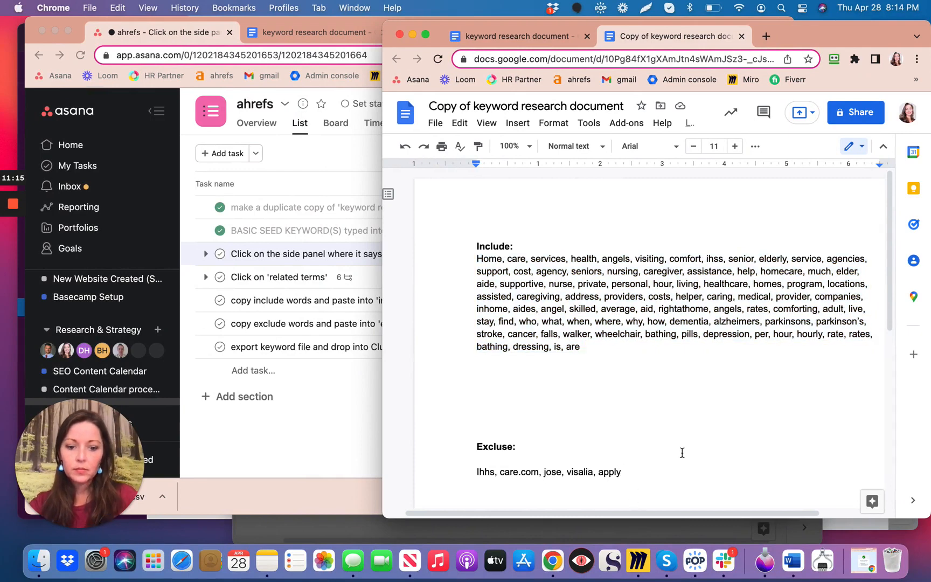
type(", san")
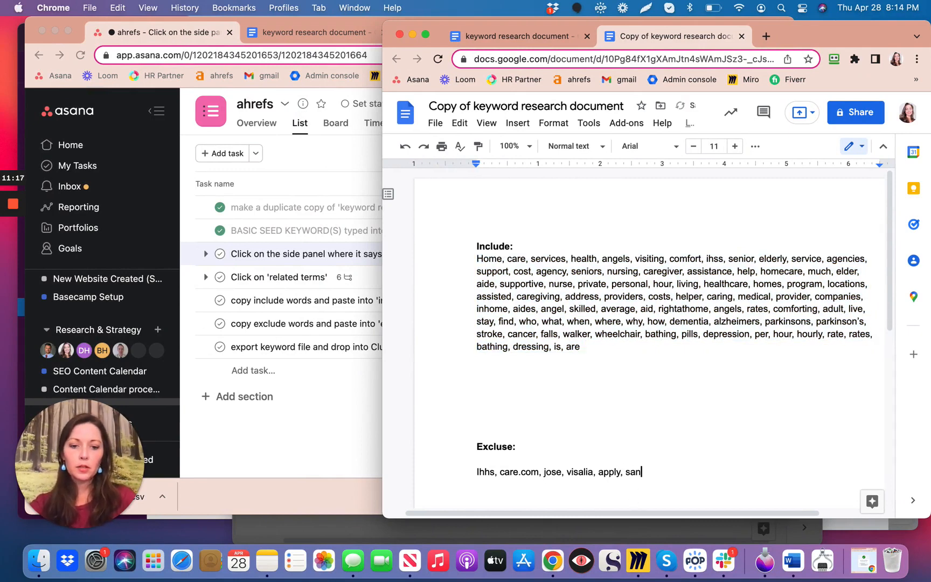
type(" jose, www")
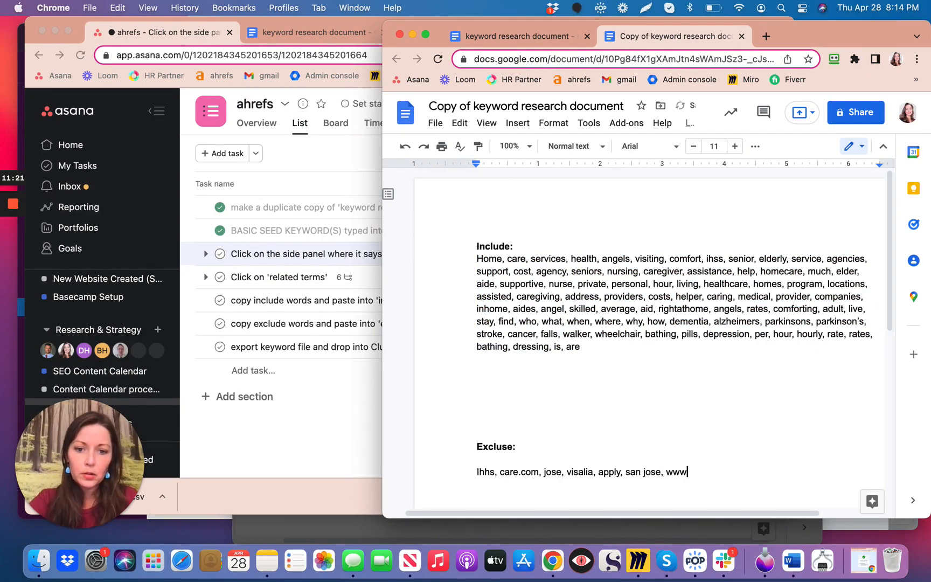
Return to Ahrefs and check the second page of related keywords again for further words to exclude.
key("ctrl+Right")
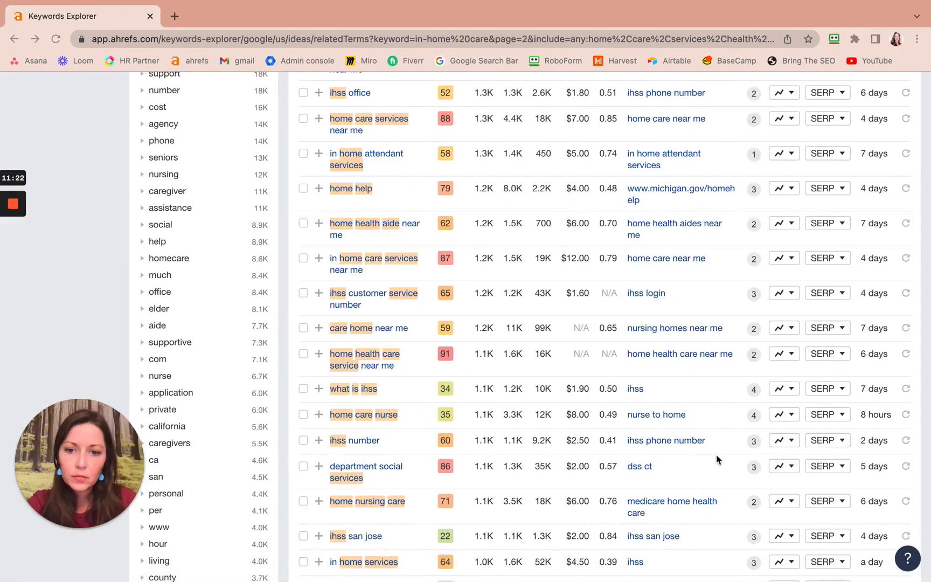
scroll(533, 435, "up", 10)
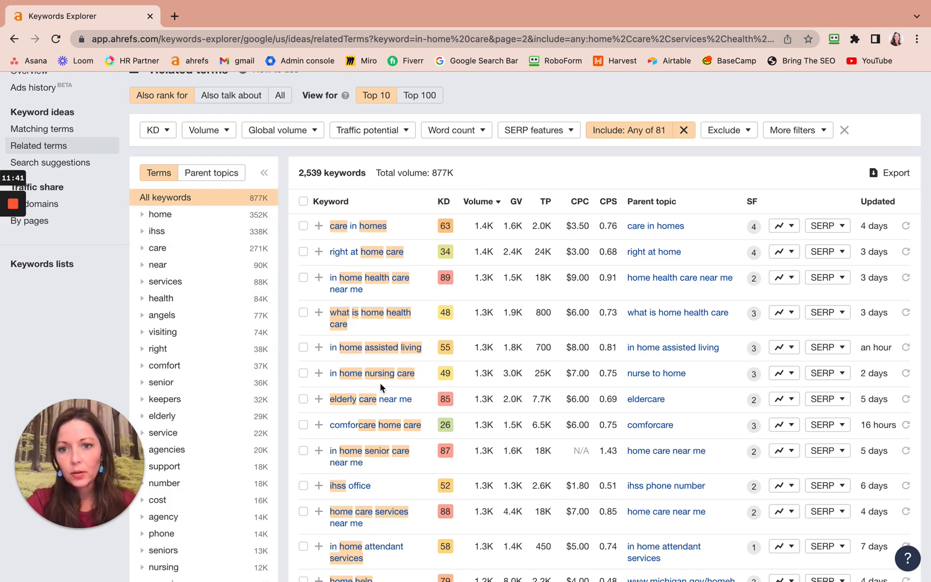
scroll(380, 387, "up", 1)
scroll(380, 386, "down", 3)
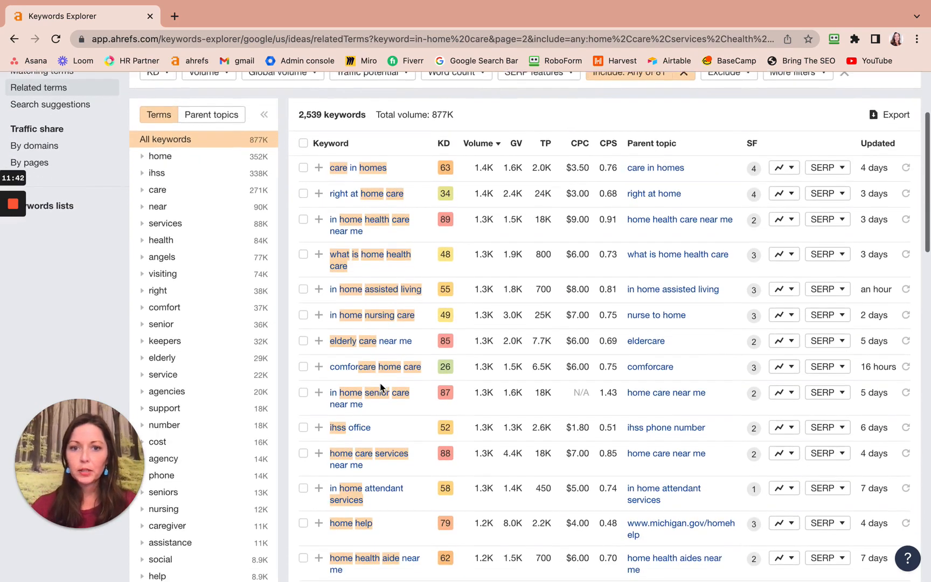
scroll(380, 387, "down", 3)
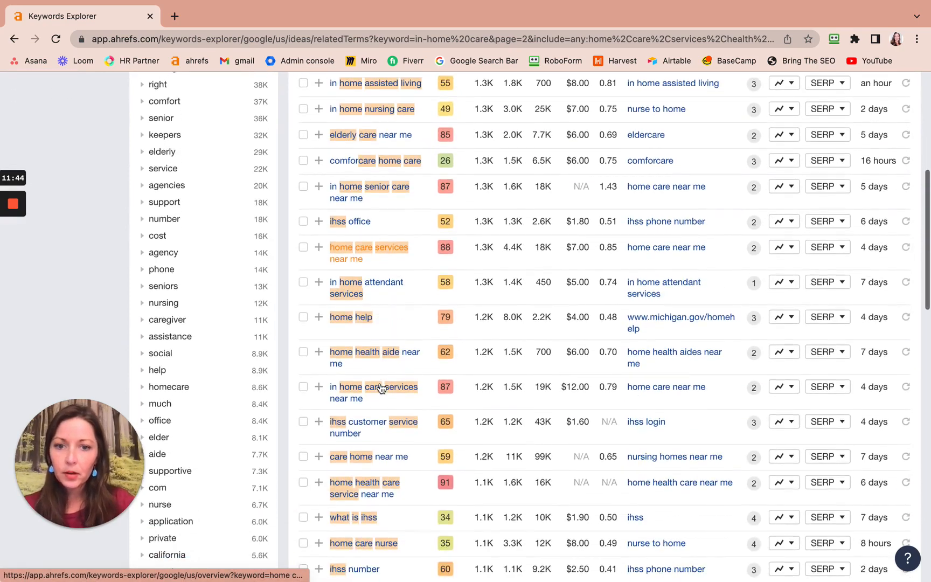
scroll(380, 387, "down", 3)
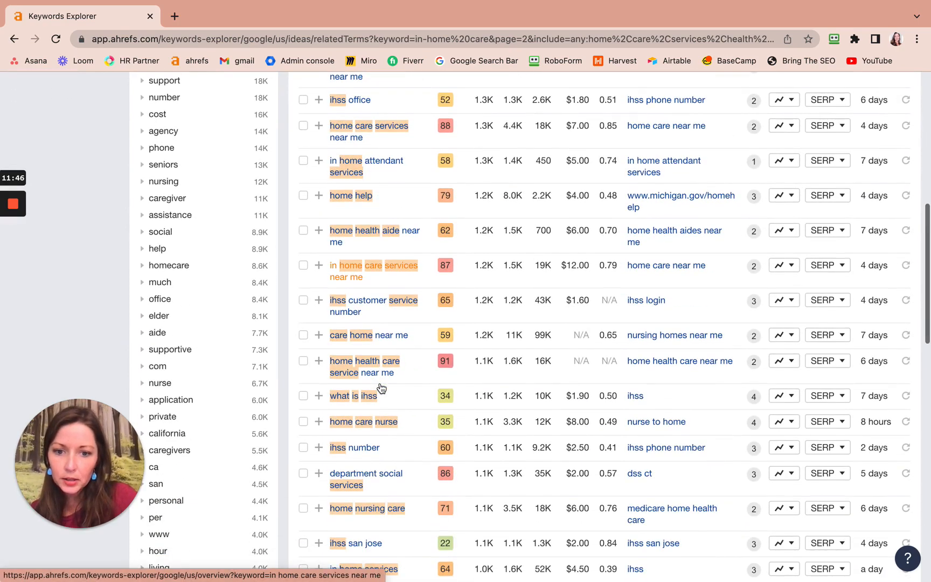
Examine the remaining keywords and term groups on page 2 of the related terms for words to exclude.
scroll(381, 386, "up", 4)
scroll(380, 384, "up", 1)
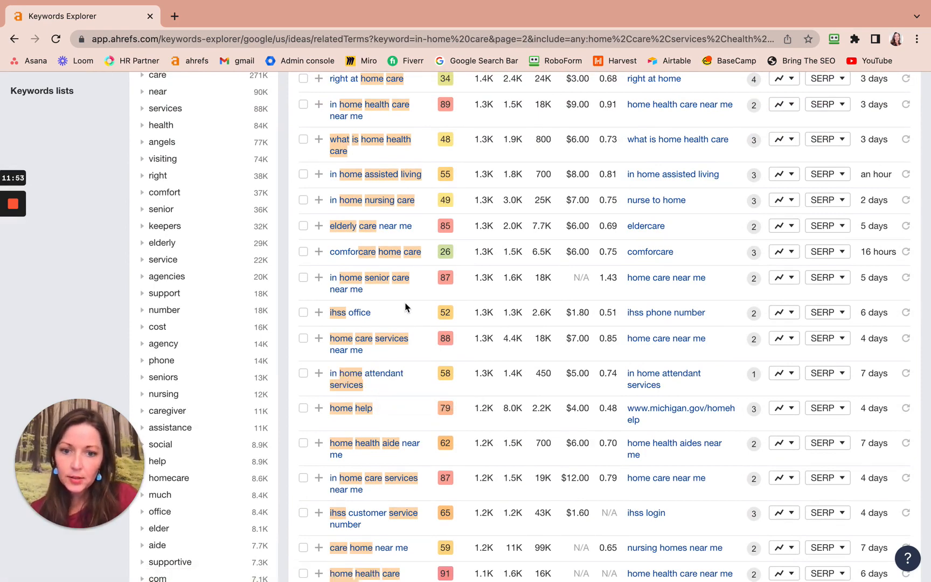
scroll(451, 242, "up", 5)
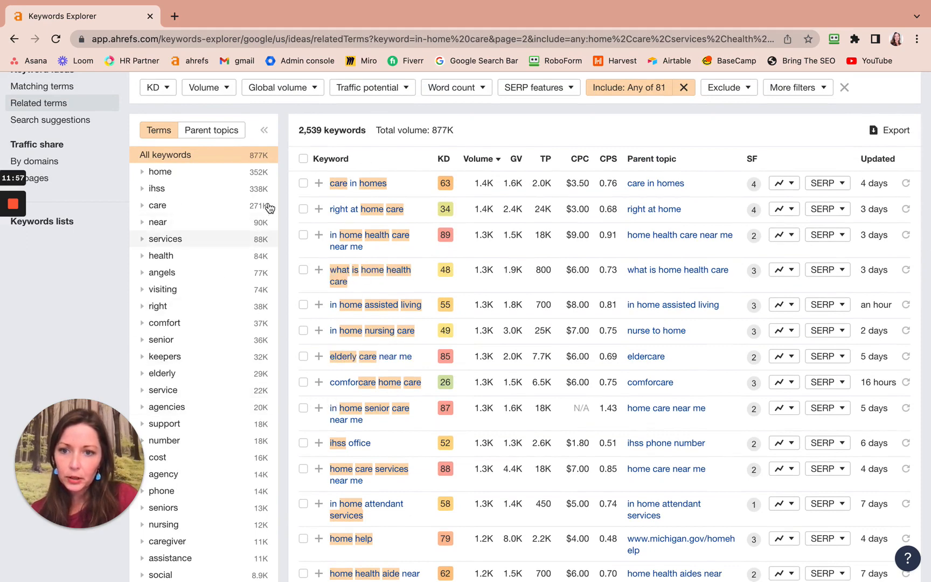
scroll(356, 418, "down", 1)
scroll(356, 418, "down", 1)
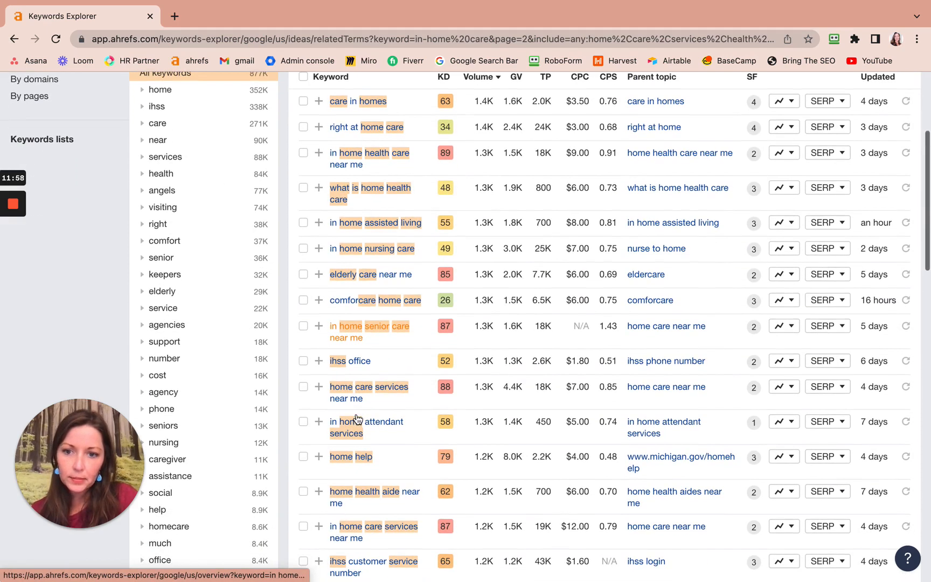
scroll(359, 413, "down", 1)
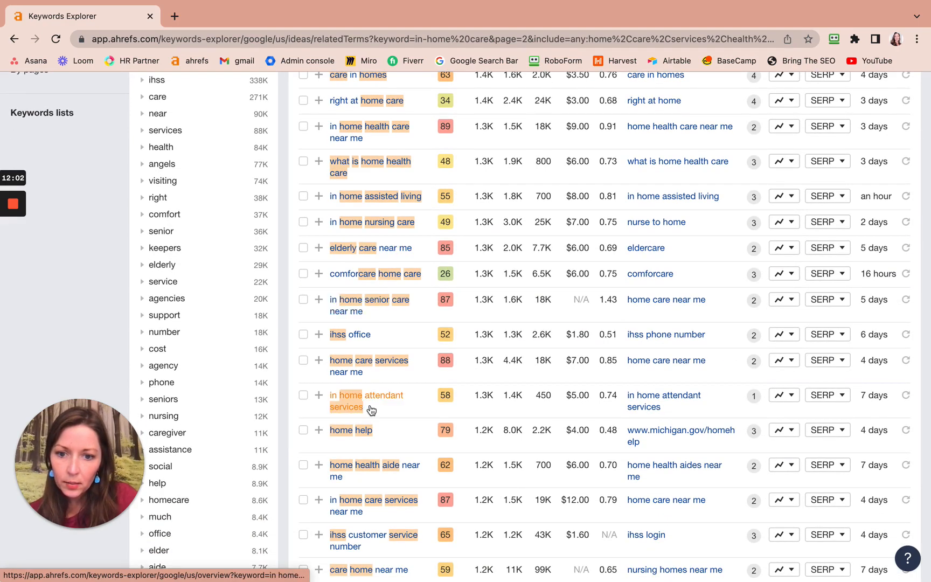
scroll(369, 409, "down", 15)
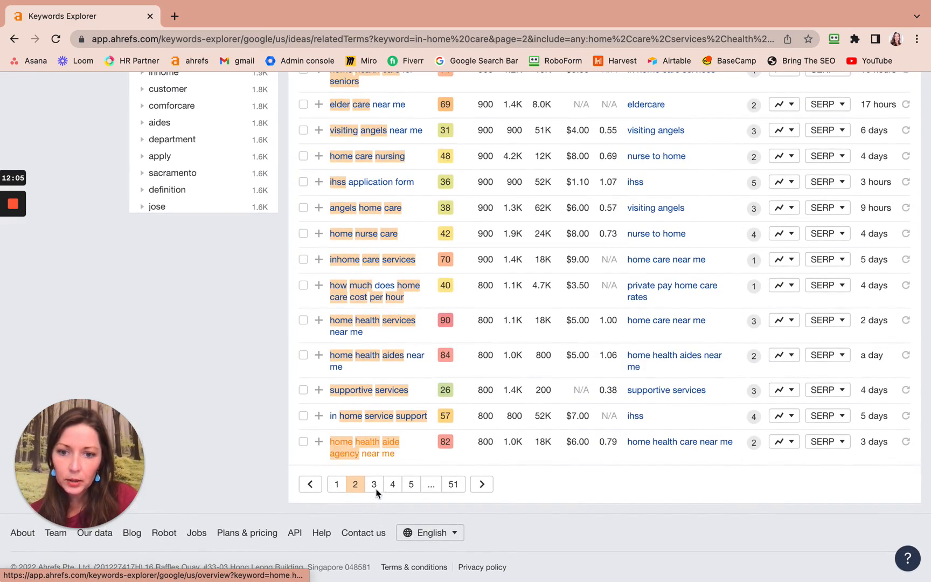
Open page 3 of the filtered keywords and examine the lower end of the term groups for words to exclude.
left_click(374, 484)
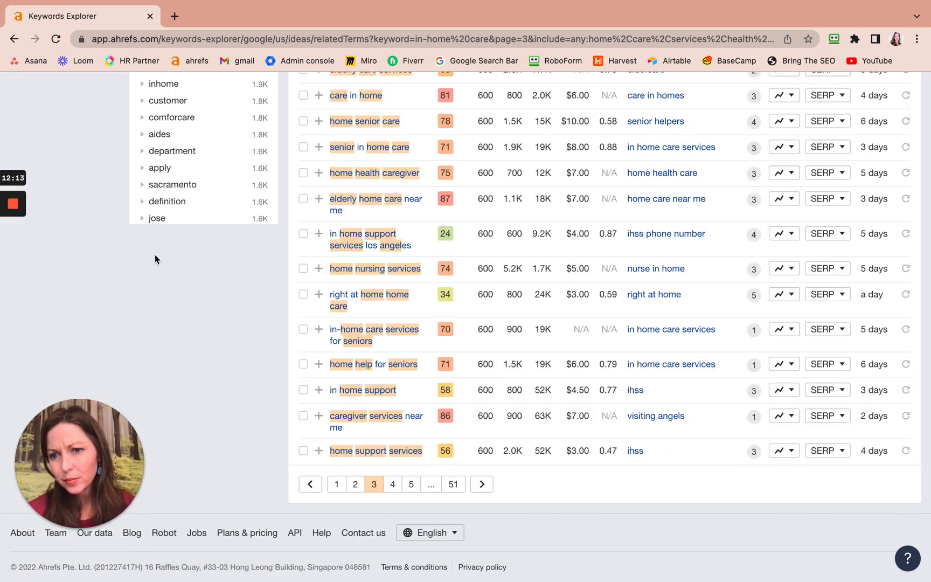
scroll(159, 193, "up", 1)
scroll(158, 193, "up", 1)
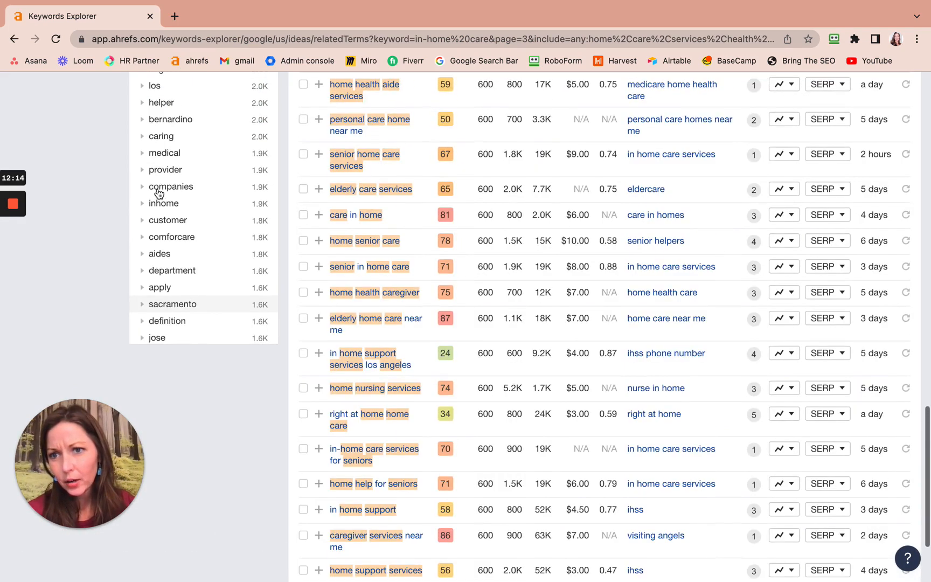
scroll(159, 193, "down", 6)
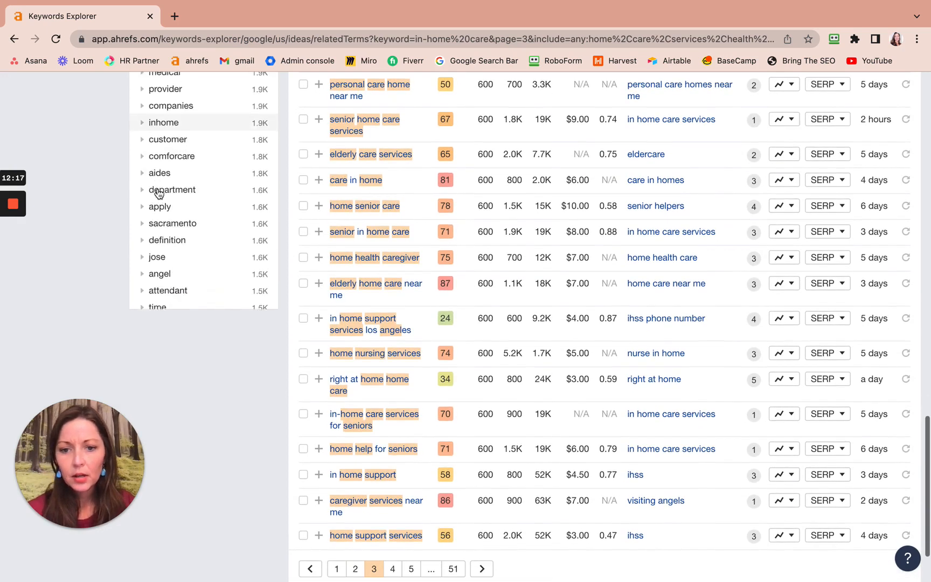
scroll(158, 193, "down", 5)
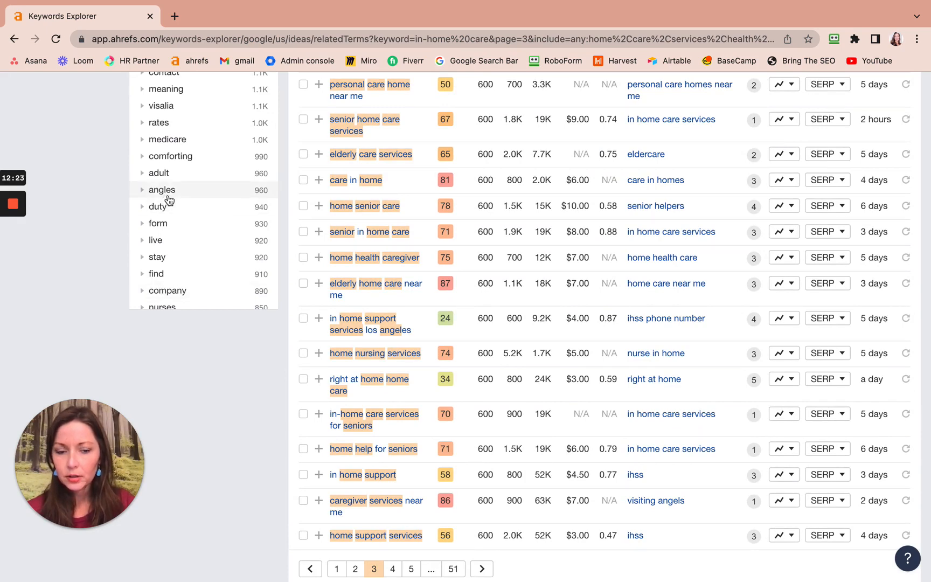
Switch to the keyword research document copy and append "los, angeles" to the exclude list after "www".
key("ctrl+Left")
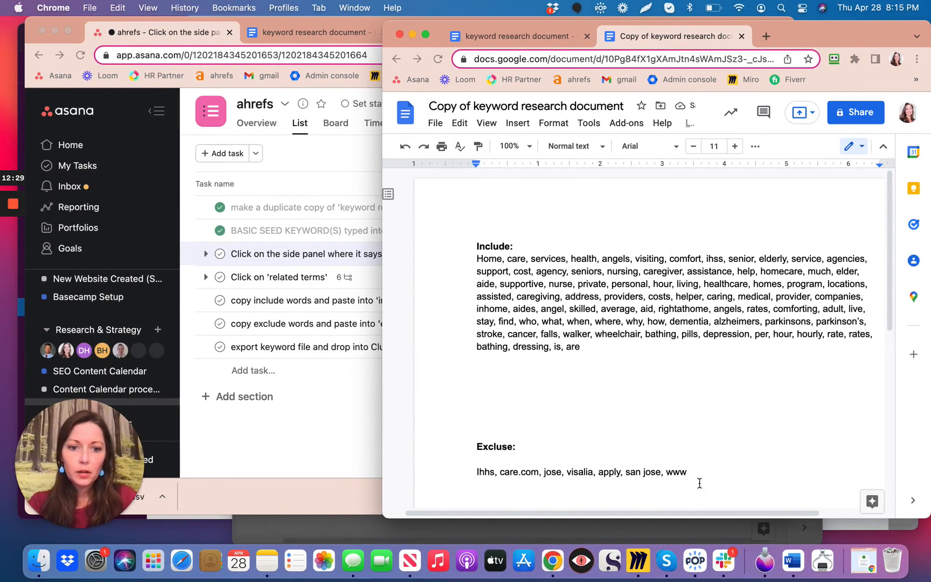
type(", los,")
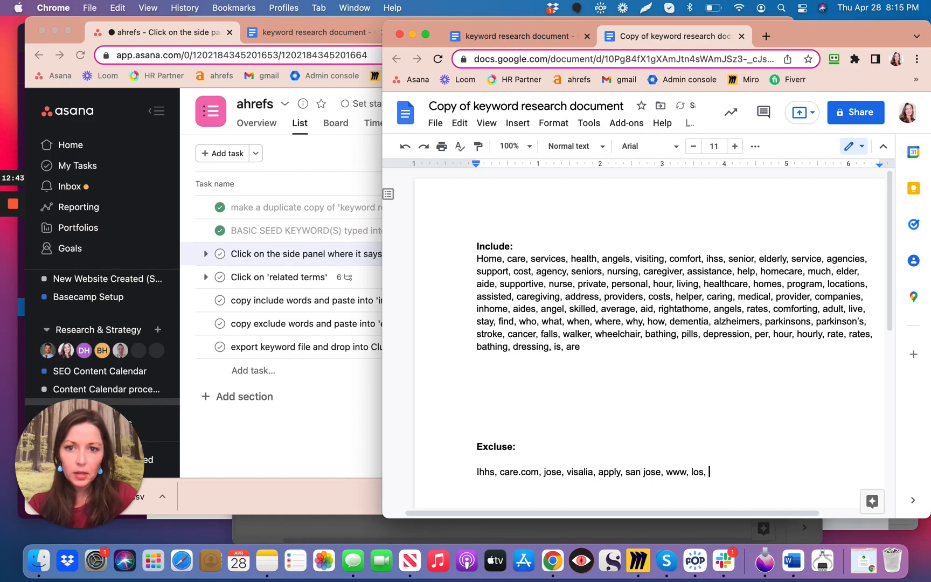
key("ctrl+Right")
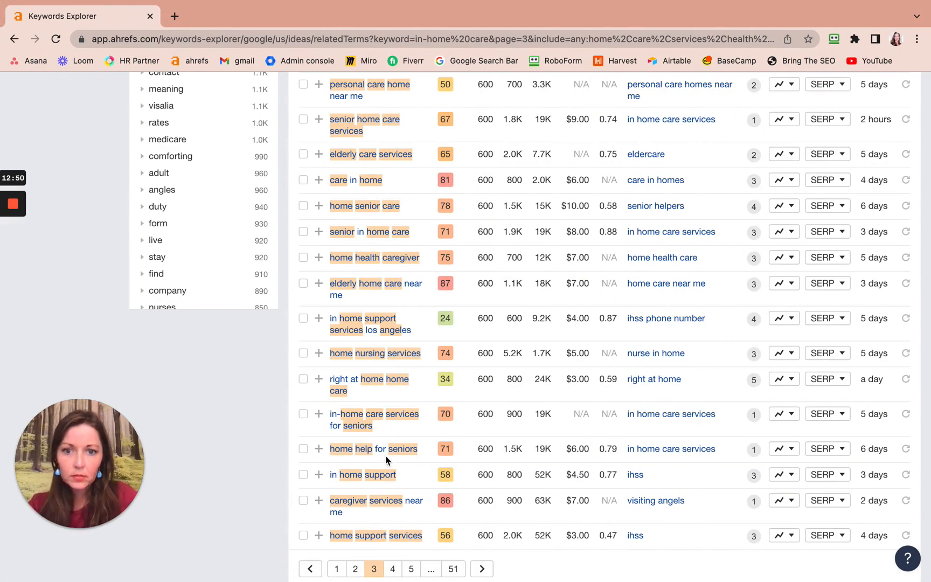
key("ctrl+Left")
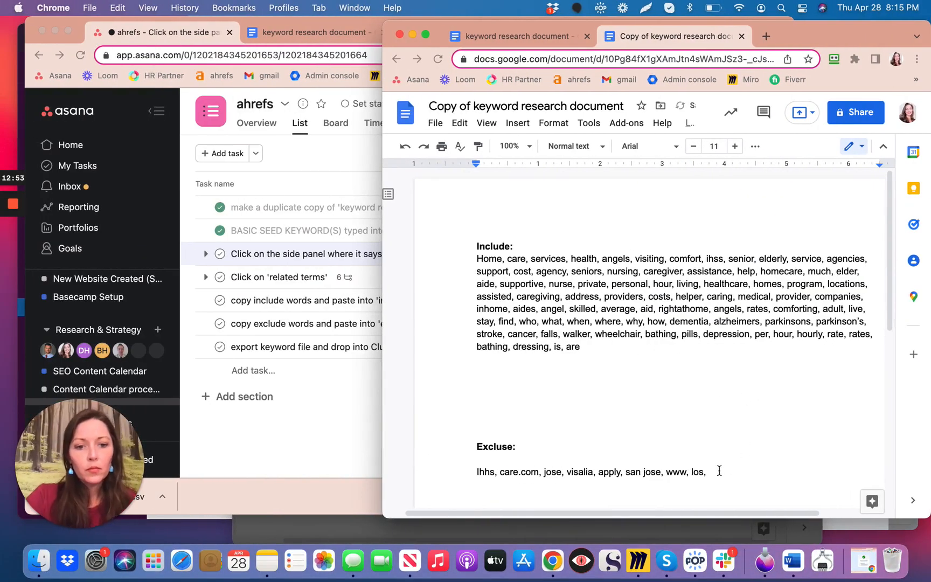
type("a")
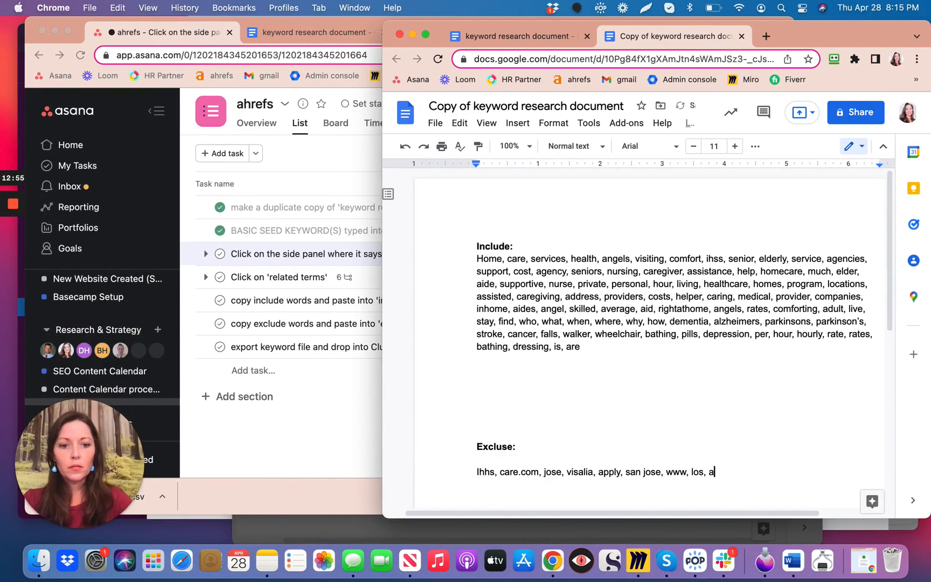
type("ngel")
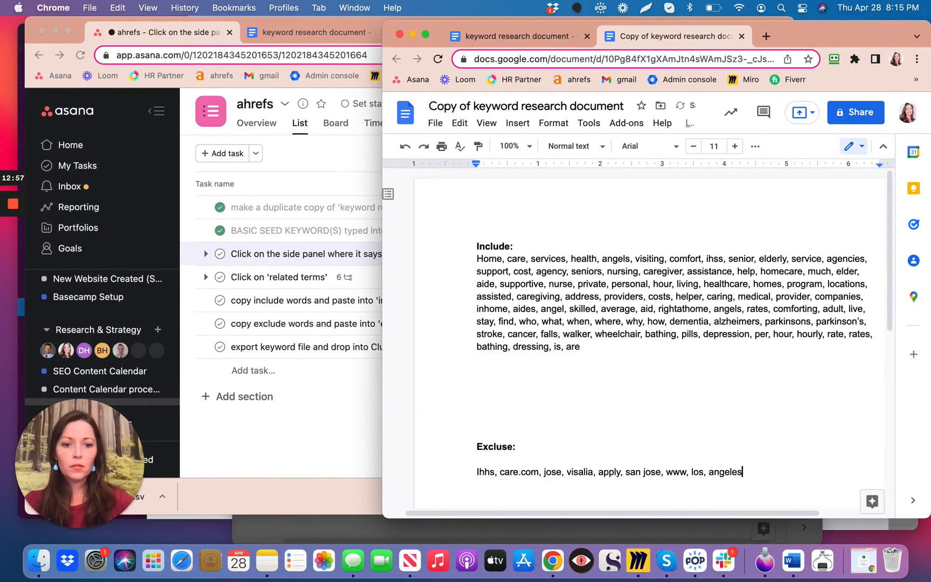
type("es")
Recheck the page 3 keywords in Ahrefs and append "butte bounty," to the document's exclude list after "angeles".
key("ctrl+Right")
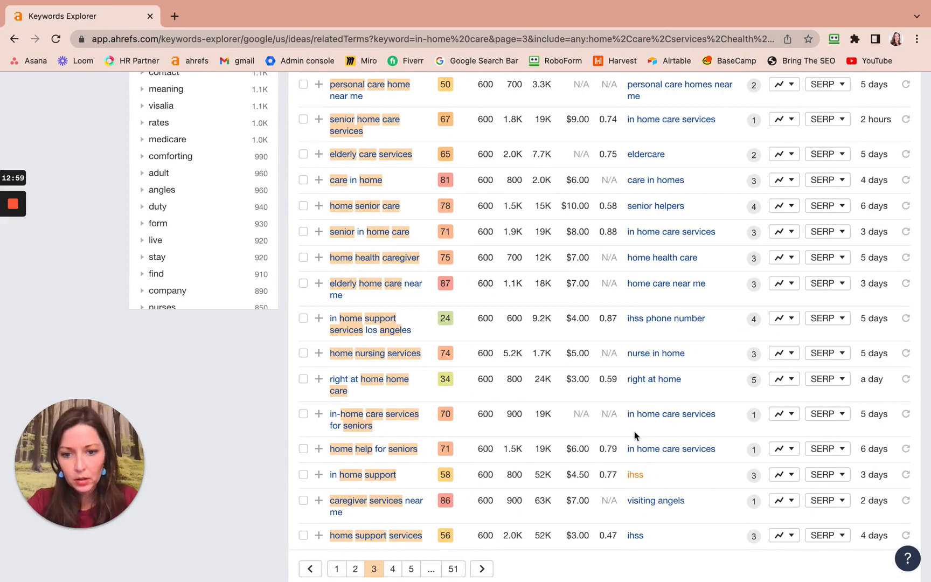
scroll(634, 436, "down", 2)
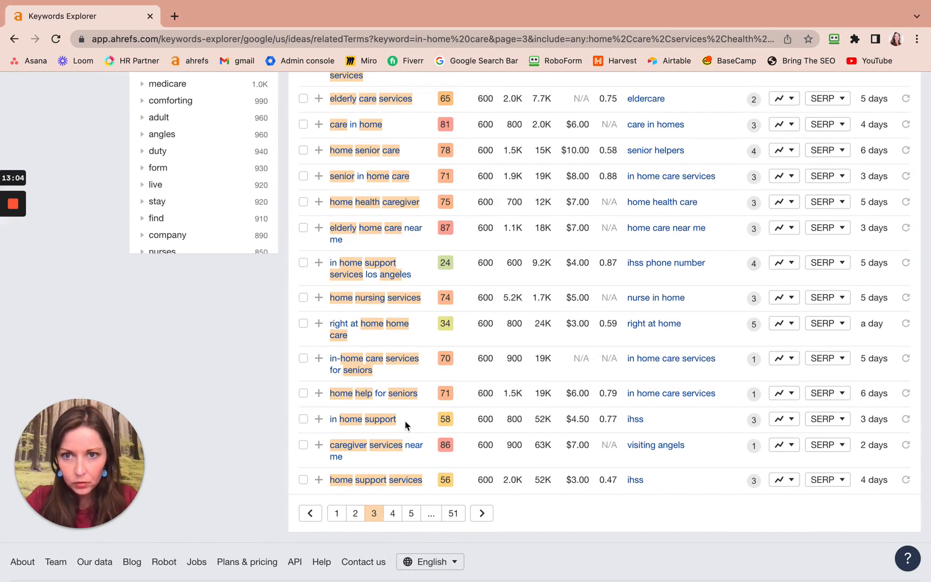
scroll(405, 426, "up", 3)
scroll(405, 425, "up", 1)
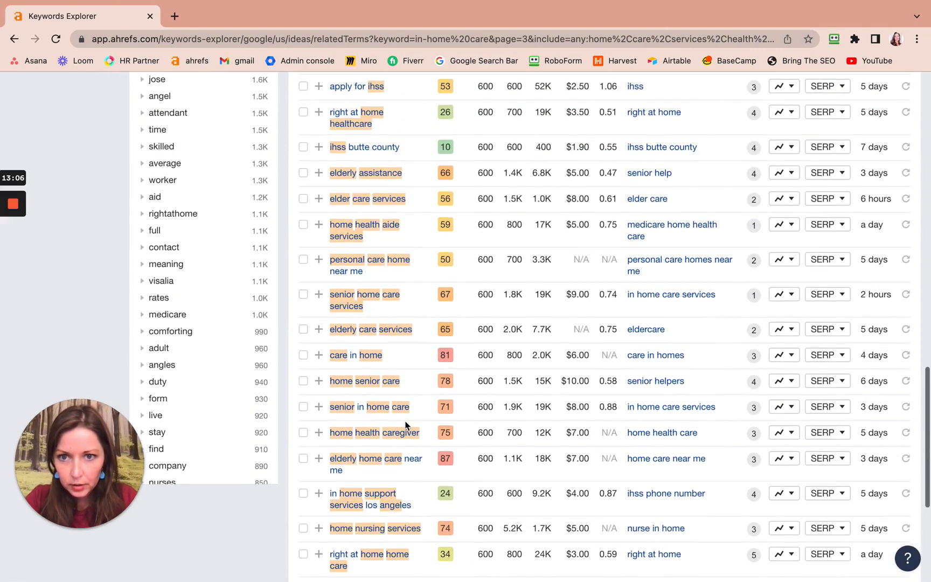
scroll(405, 425, "up", 1)
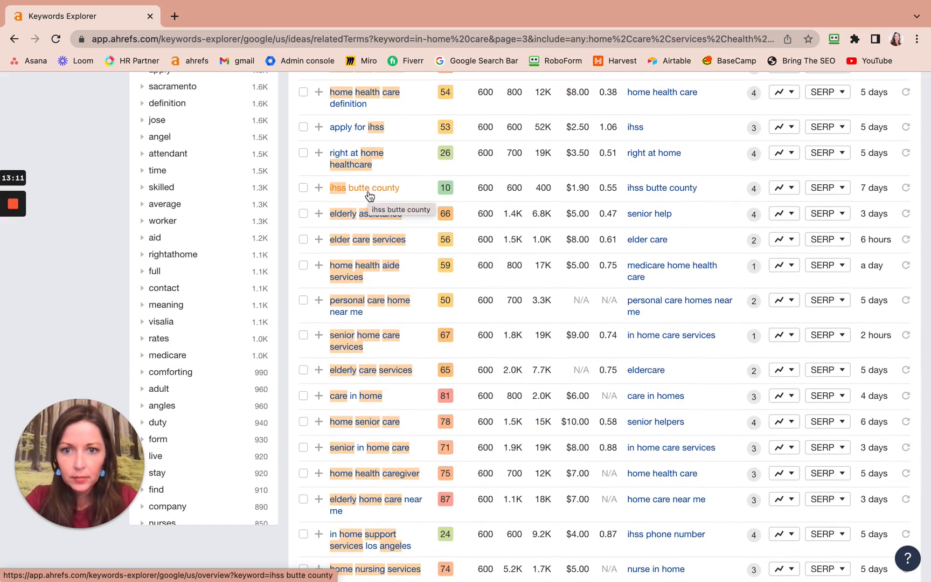
key("ctrl+Left")
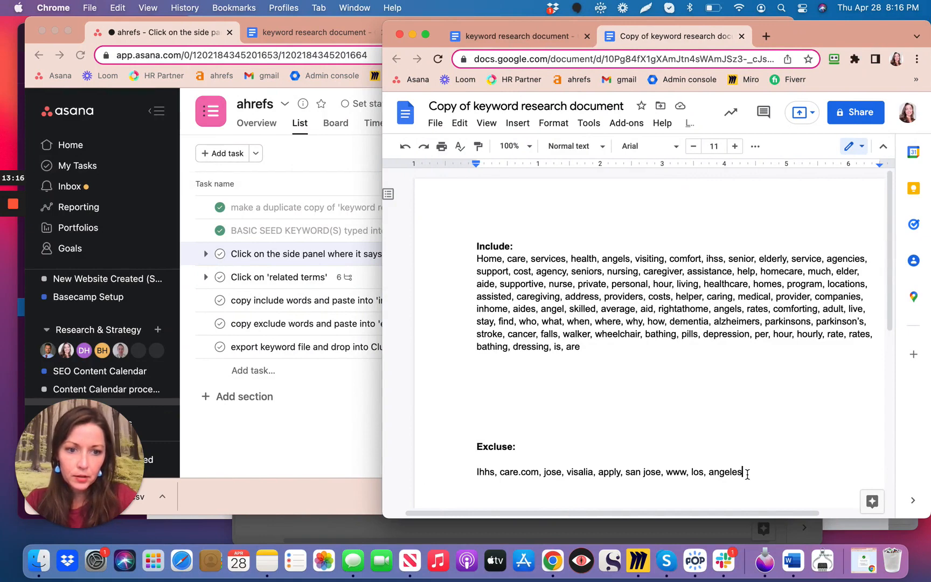
type(", butte bounty,")
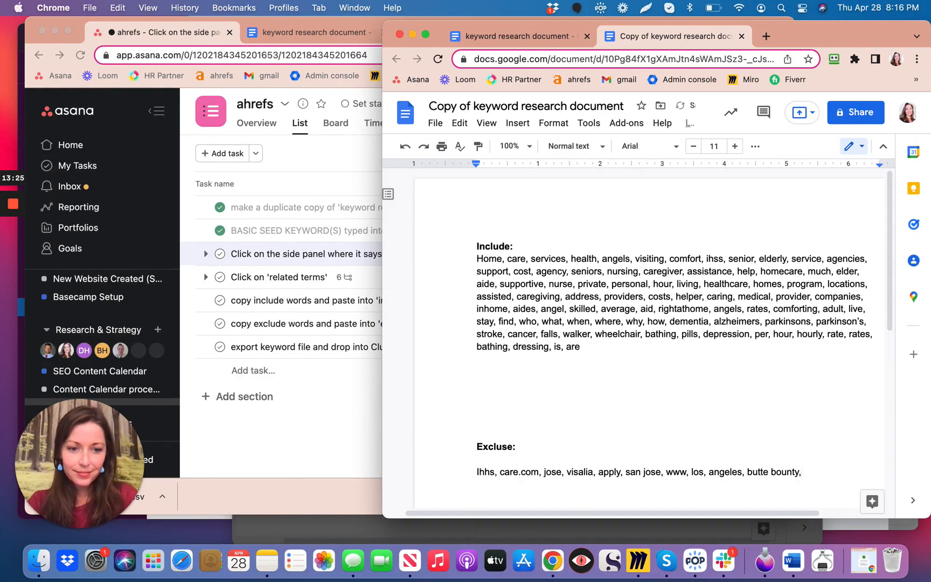
Return to Ahrefs and examine the rest of the page 3 keywords and the term groups for more words to exclude.
key("ctrl+Right")
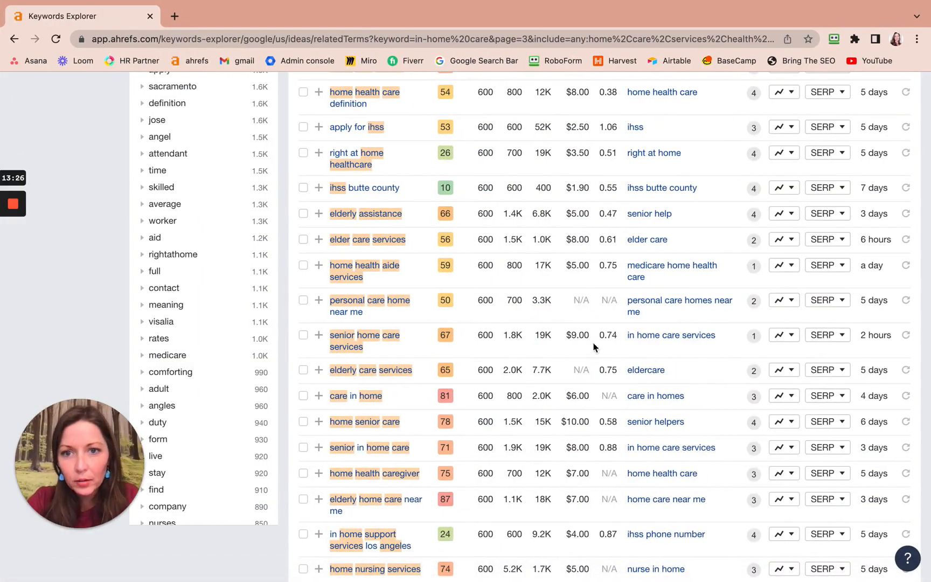
scroll(391, 204, "down", 3)
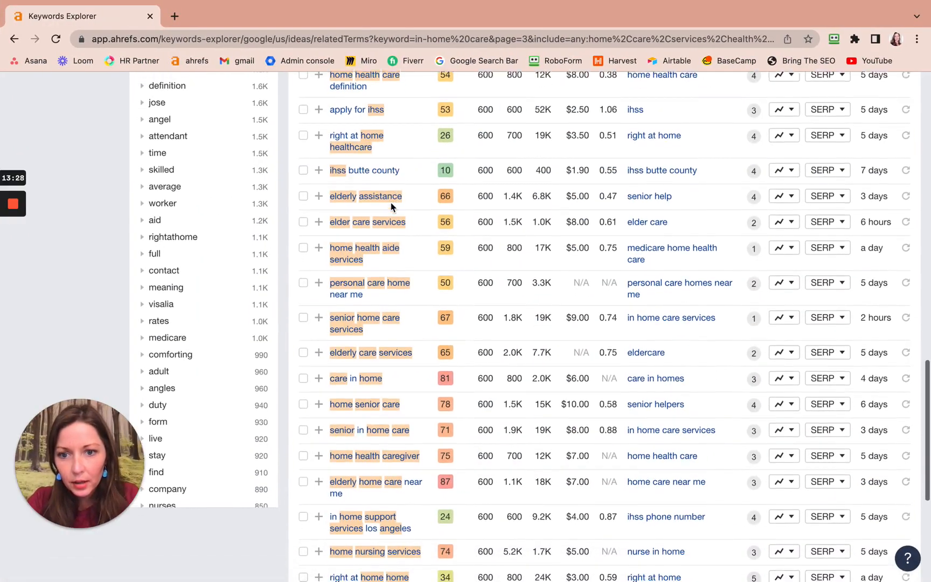
scroll(391, 207, "down", 2)
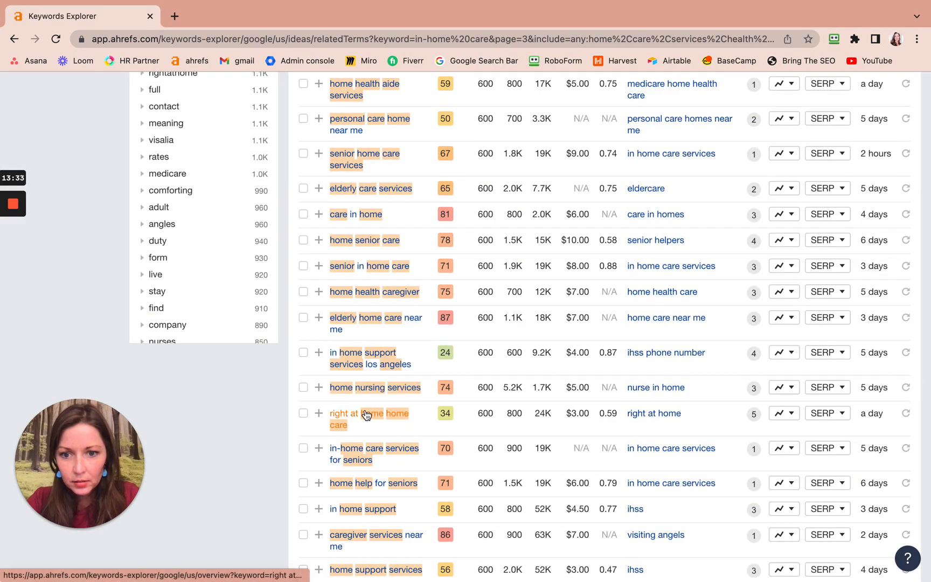
scroll(365, 414, "down", 3)
scroll(360, 415, "up", 1)
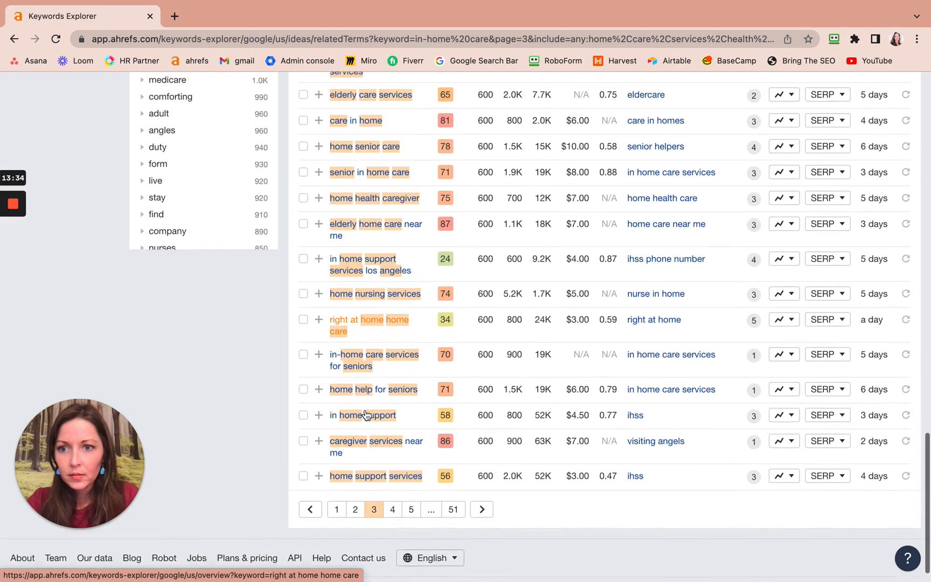
scroll(184, 202, "up", 4)
scroll(185, 200, "up", 4)
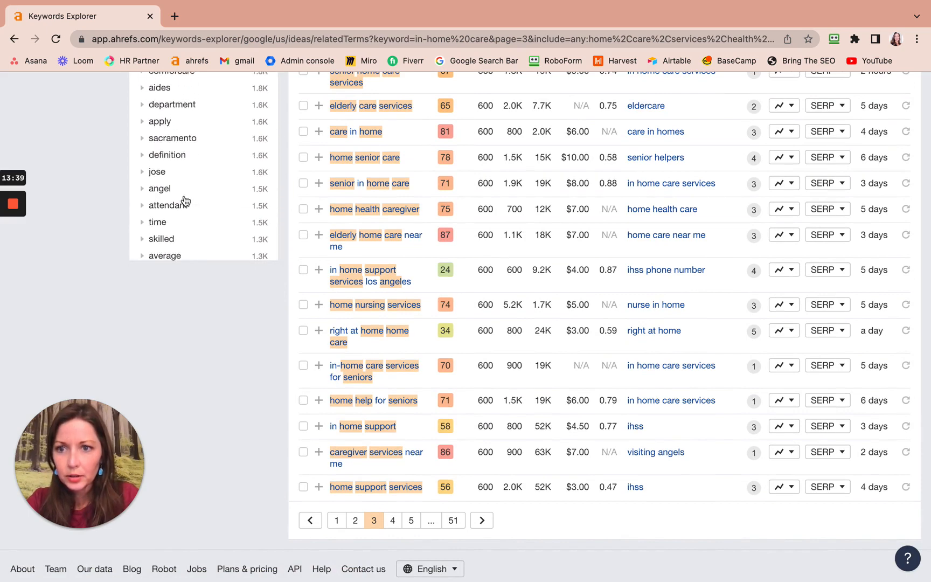
Open page 4 of the filtered keywords and examine its entries and the term groups for place names to exclude.
left_click(392, 521)
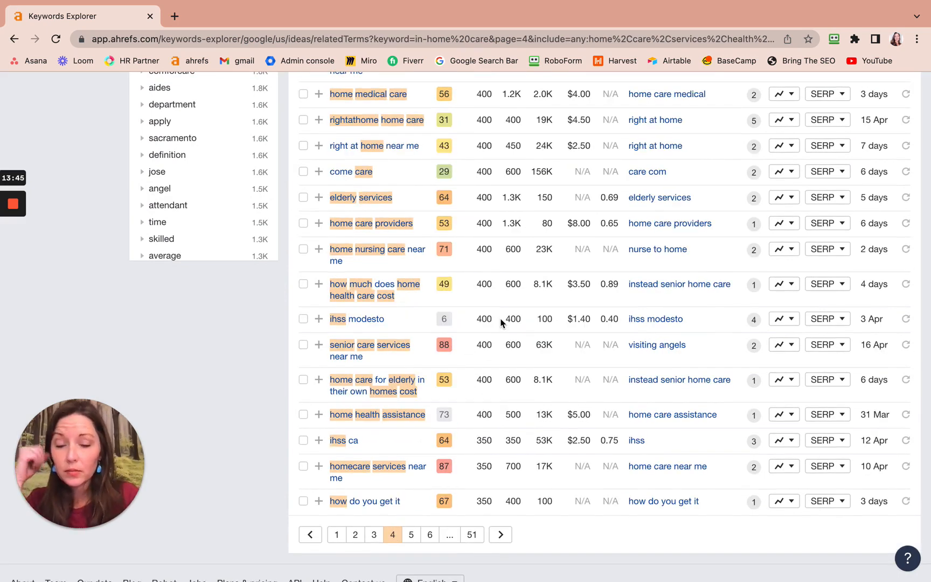
scroll(460, 312, "up", 5)
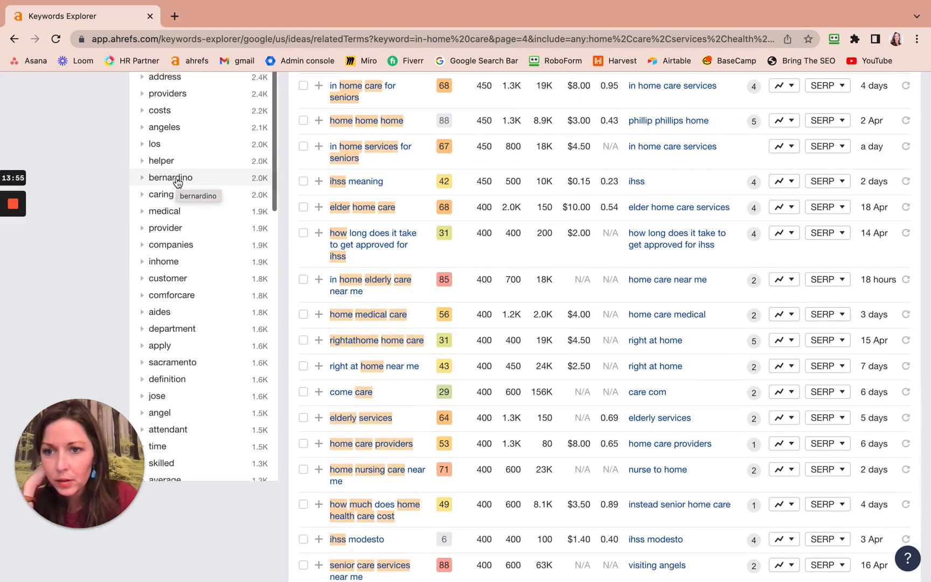
scroll(178, 183, "up", 1)
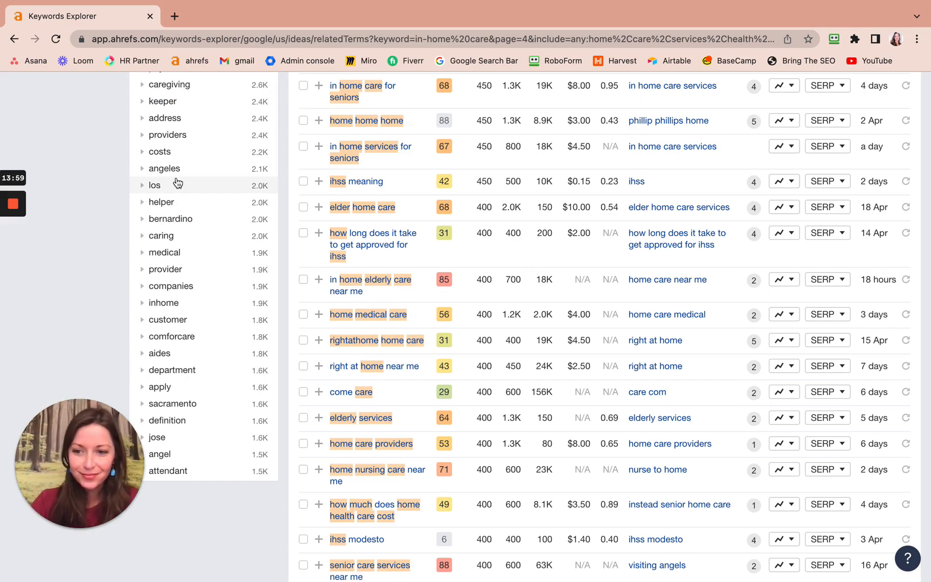
Switch to the keyword research document copy and append "bernardino, s" to the exclude list after "butte bounty,".
key("ctrl+Left")
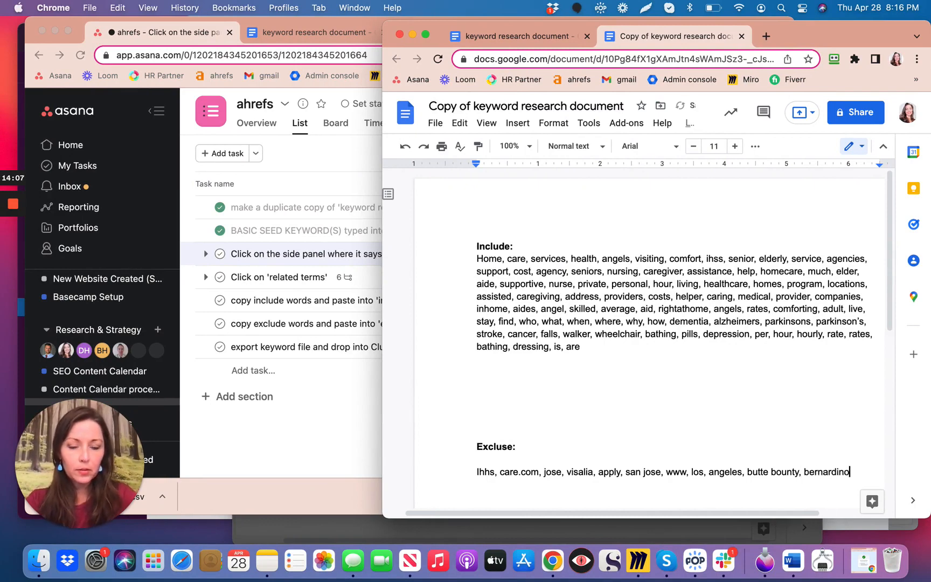
type("bernardino")
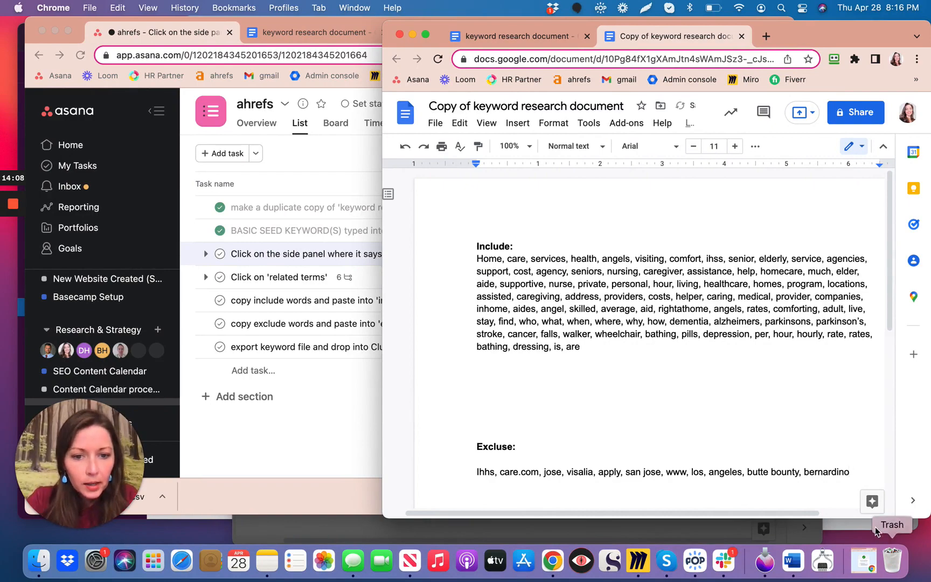
type(", san")
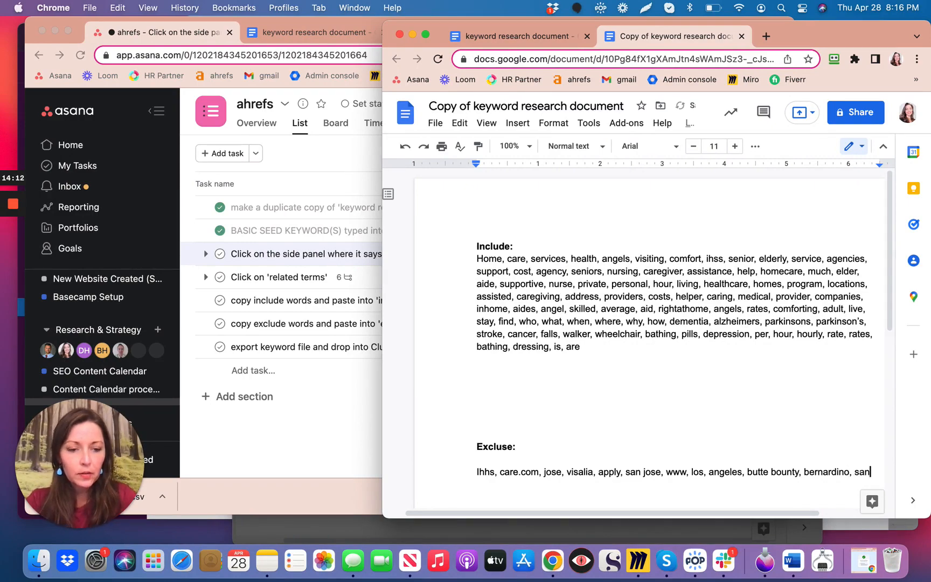
Switch to Ahrefs, examine the page 4 keywords and term groups for more words to exclude, and return to the document copy.
key("ctrl+Right")
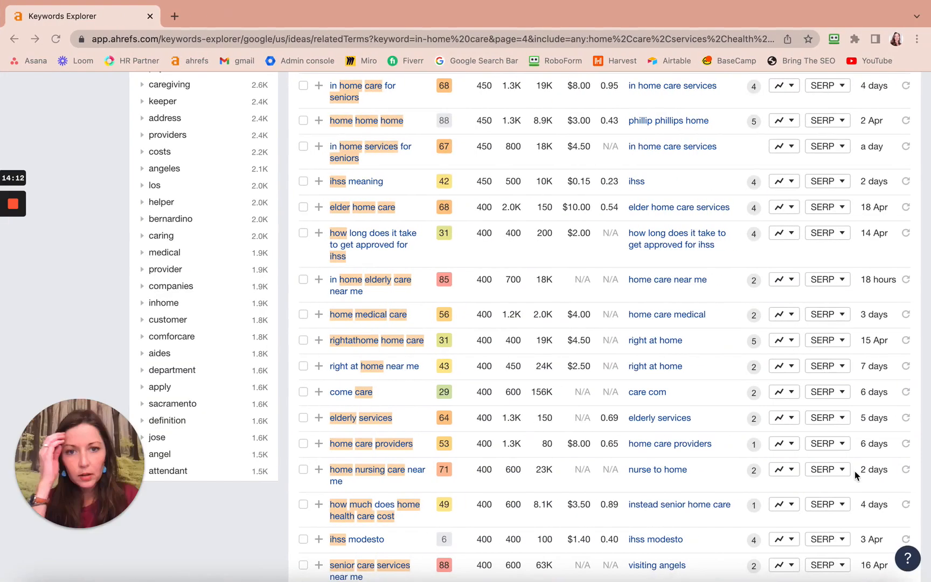
scroll(738, 399, "down", 5)
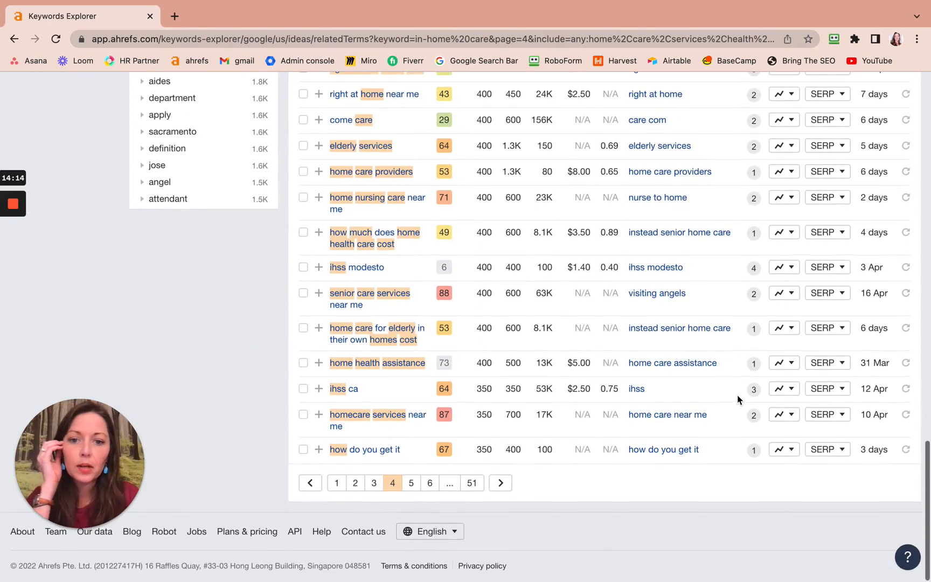
scroll(620, 357, "up", 6)
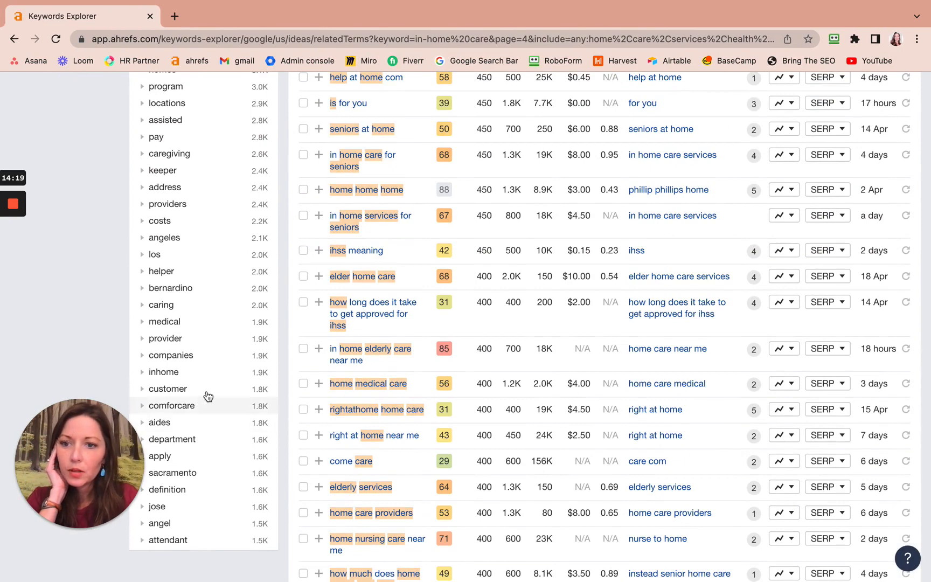
scroll(207, 394, "up", 4)
scroll(208, 397, "up", 5)
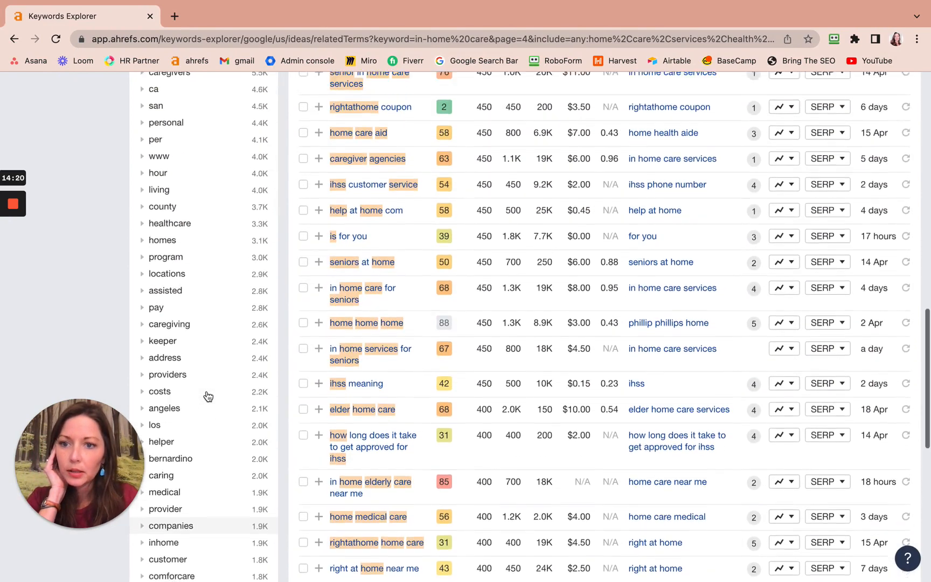
scroll(208, 396, "up", 6)
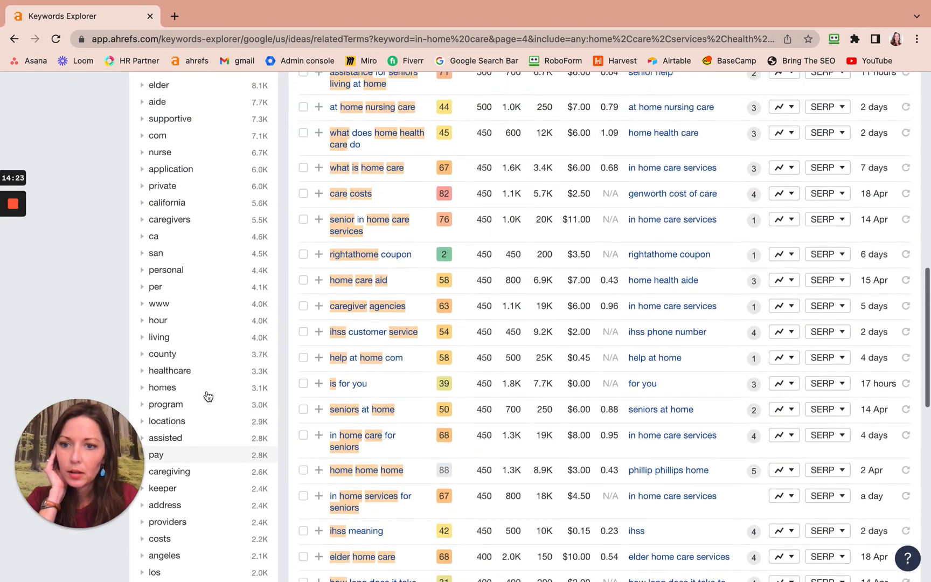
scroll(208, 396, "up", 6)
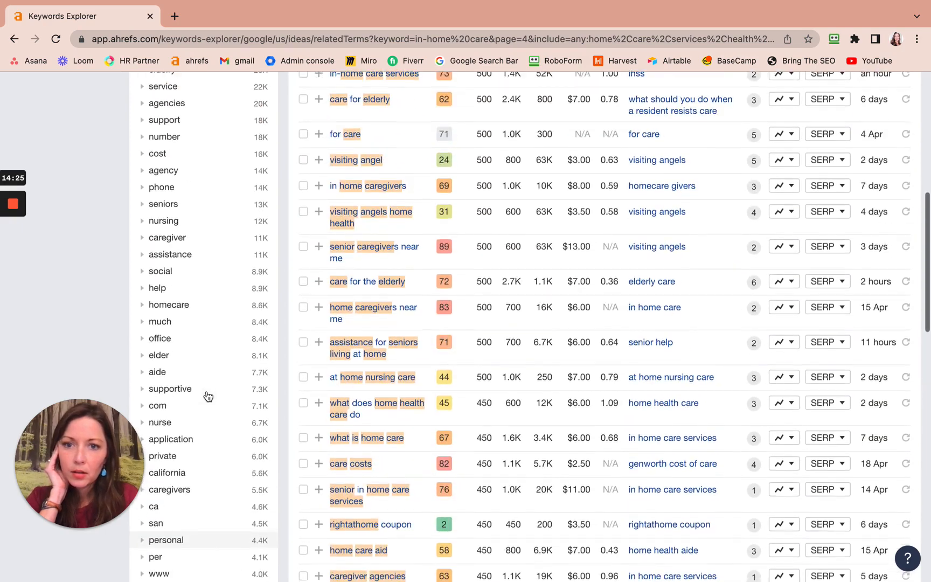
scroll(208, 397, "up", 10)
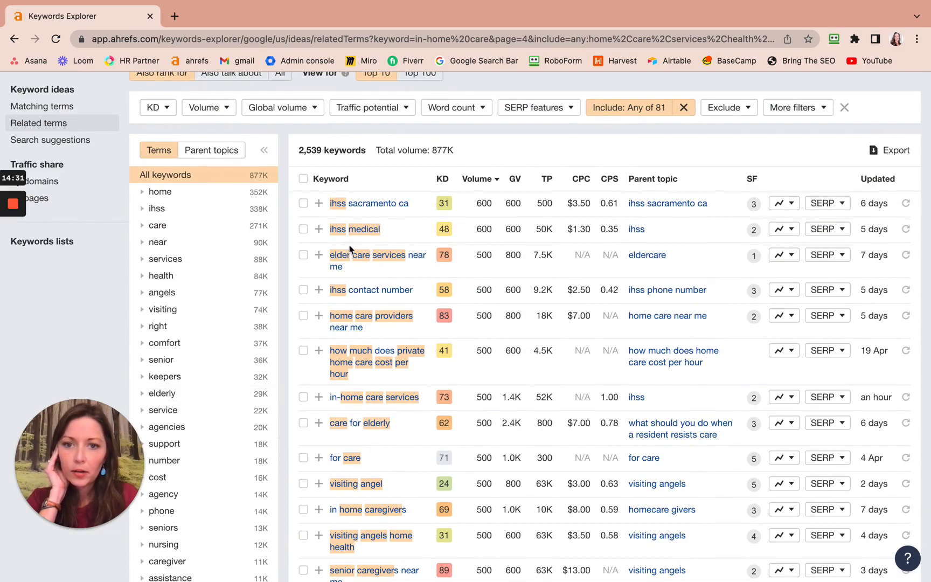
key("ctrl+Left")
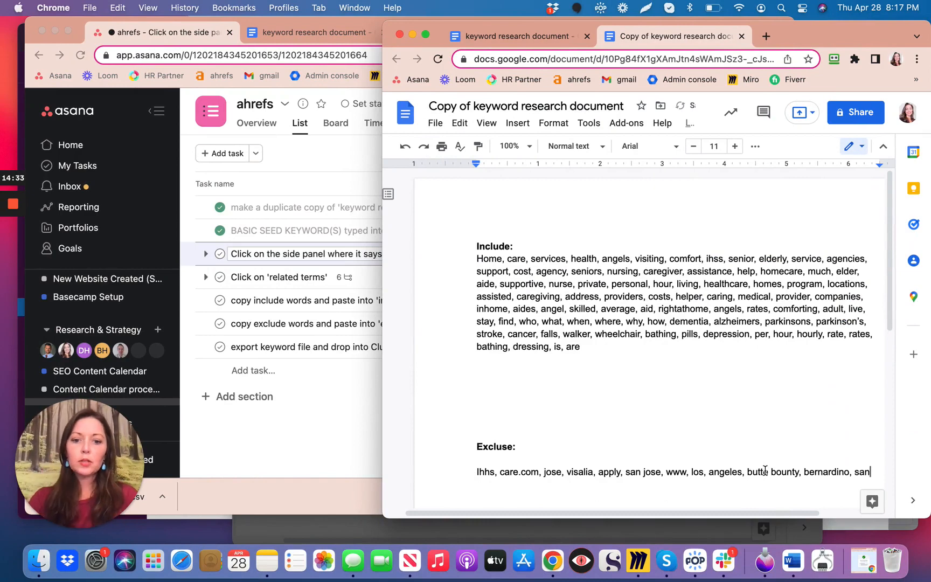
left_click_drag(476, 471, 694, 487)
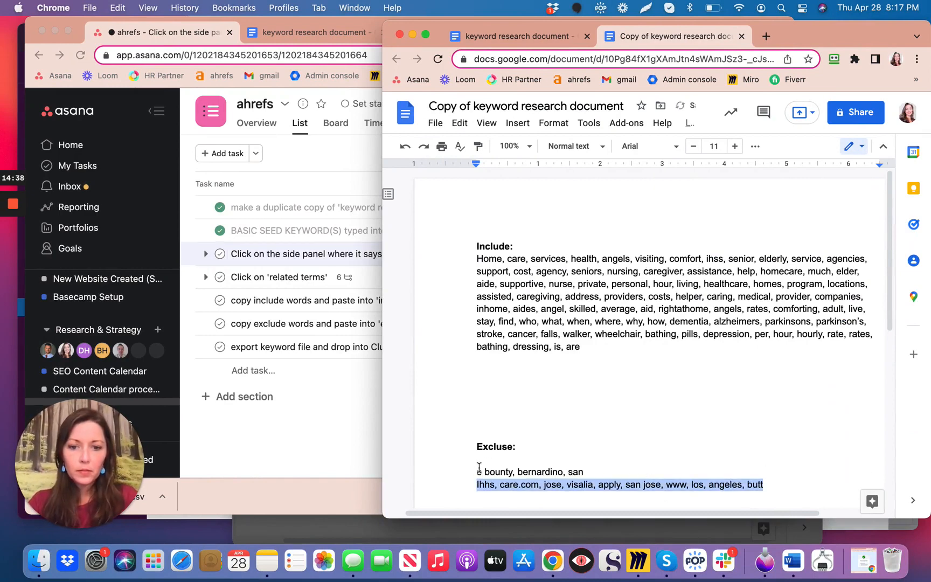
left_click_drag(474, 471, 763, 485)
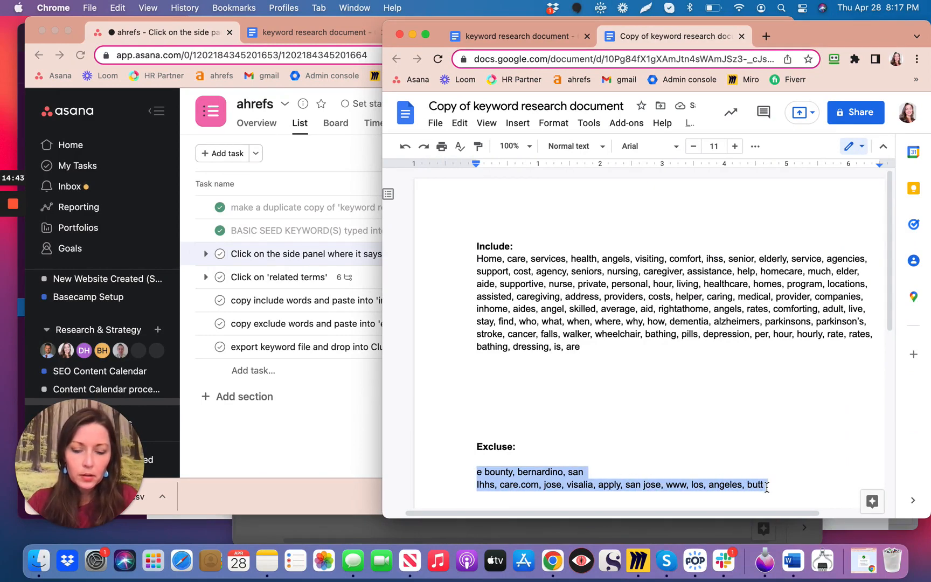
left_click(471, 487)
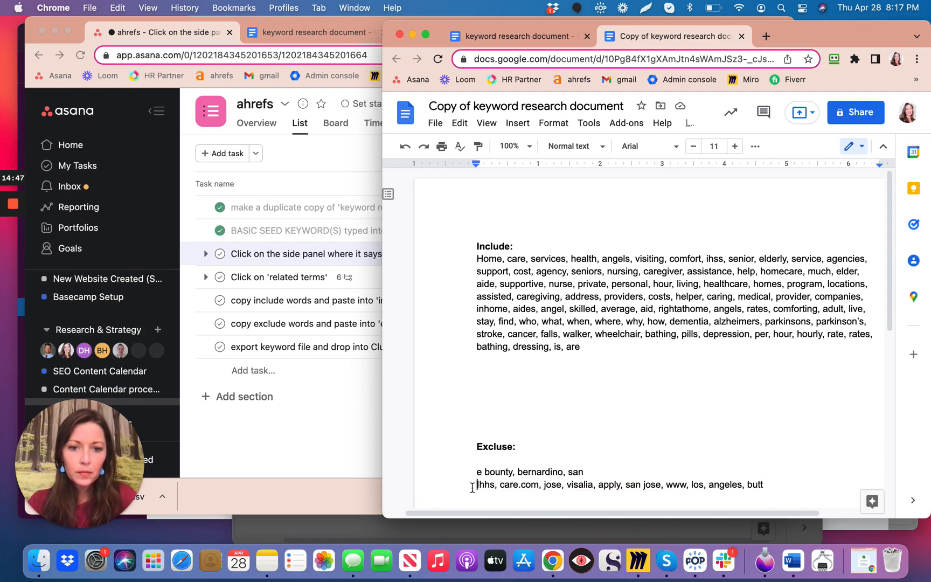
key("BackSpace")
type(",")
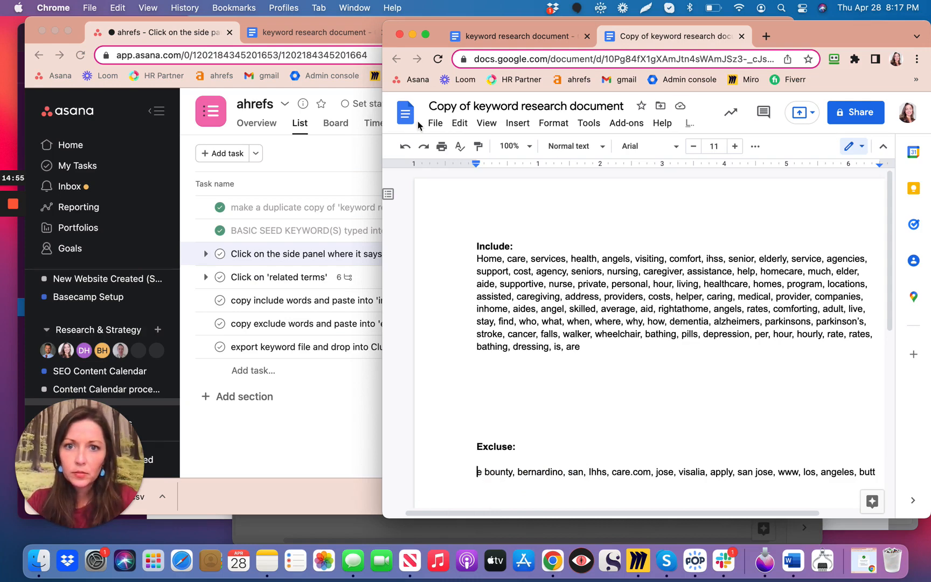
left_click(404, 147)
left_click(405, 147)
left_click(404, 147)
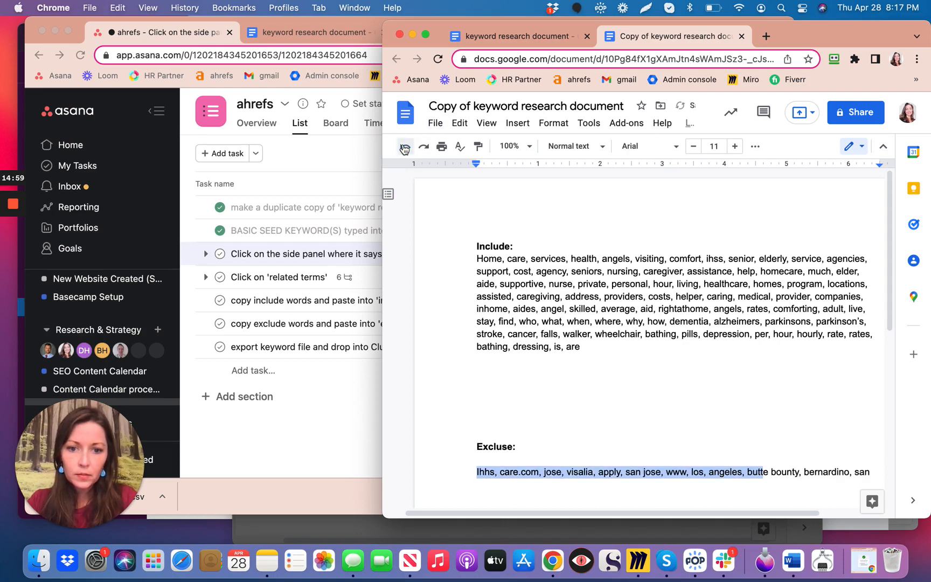
Copy the full exclude list from the document copy and apply it as the Exclude filter on the Ahrefs related terms.
left_click(574, 445)
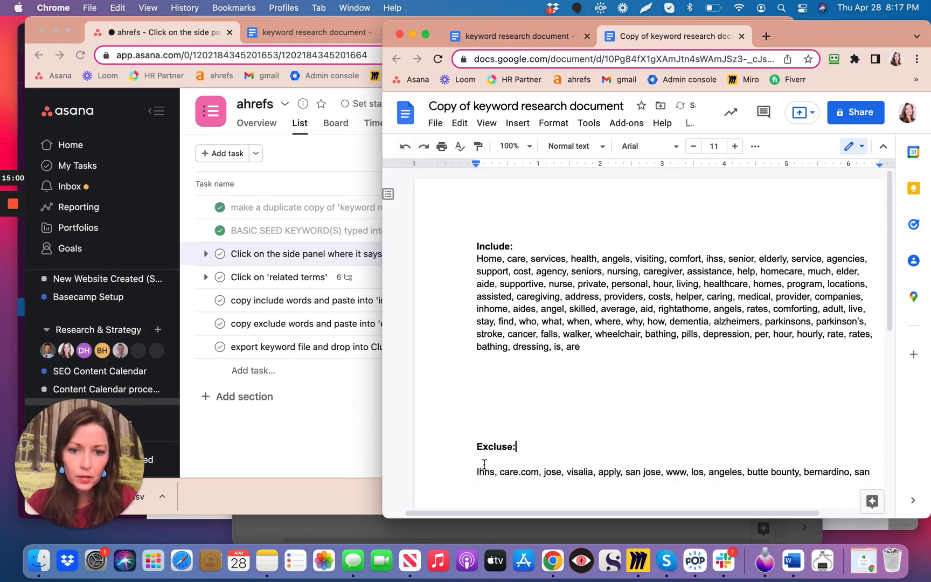
left_click_drag(475, 474, 879, 475)
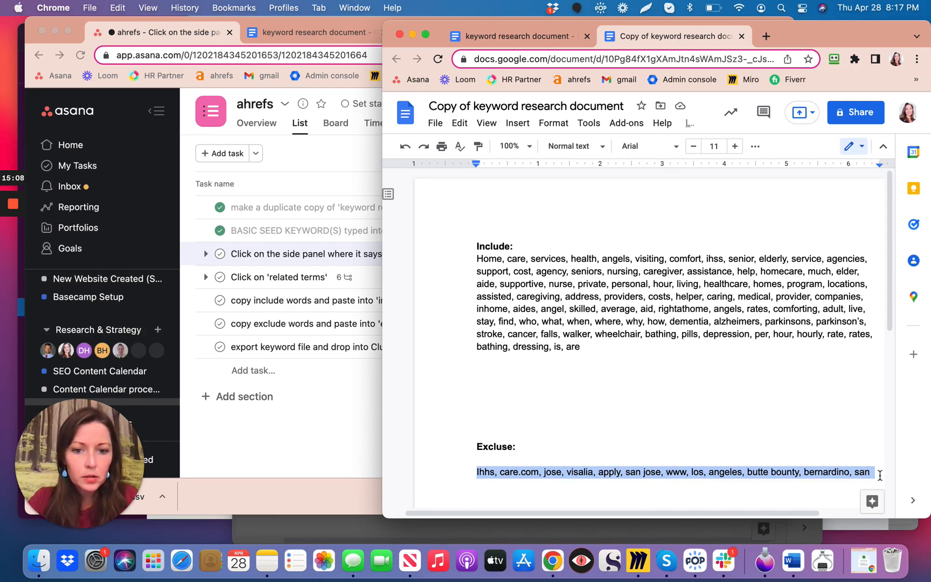
left_click(504, 41)
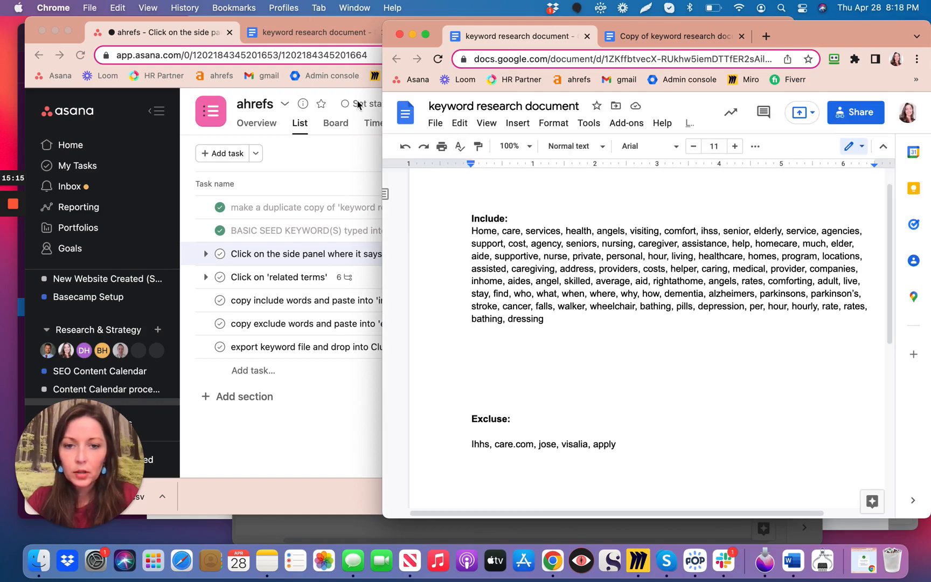
key("ctrl+Right")
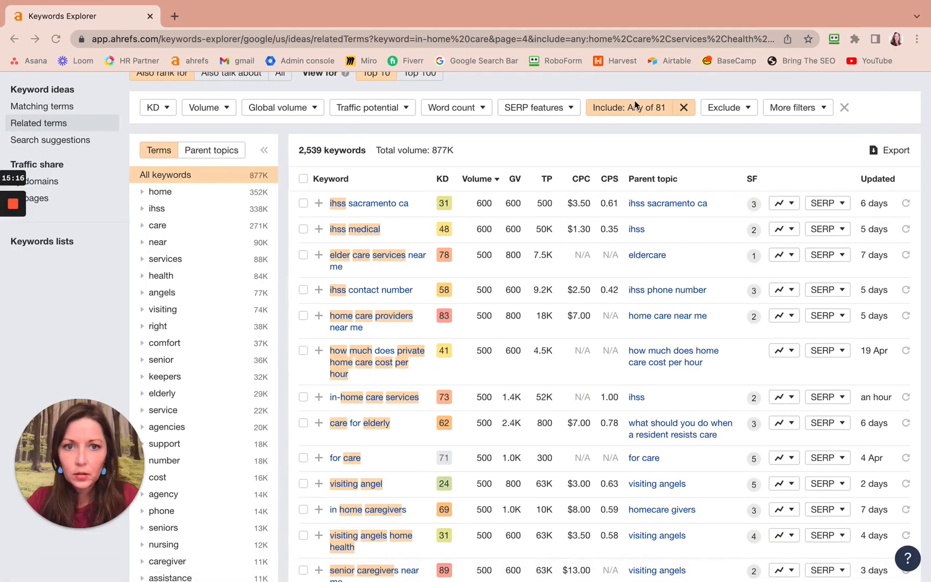
left_click(747, 109)
type("Ihhs, care.com, jose, visalia, a")
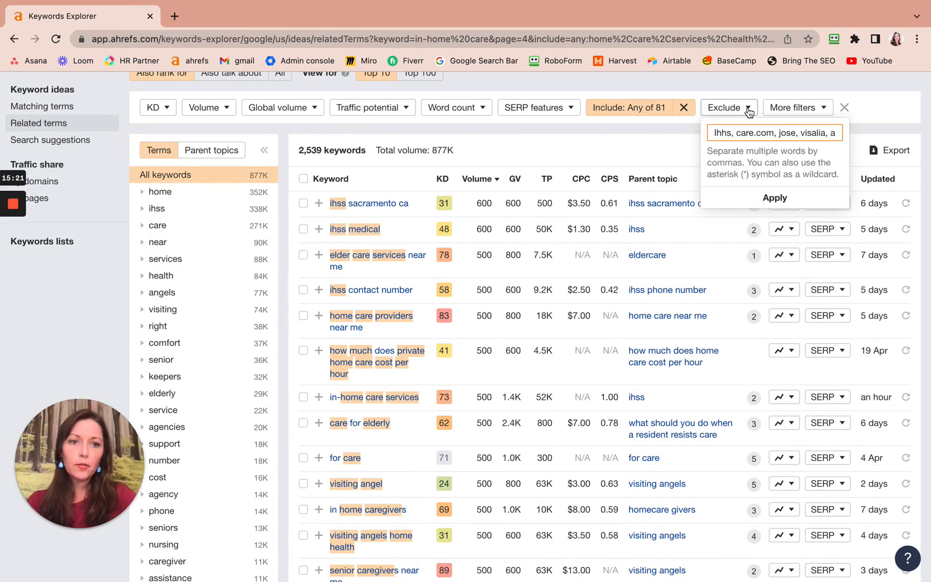
left_click(774, 199)
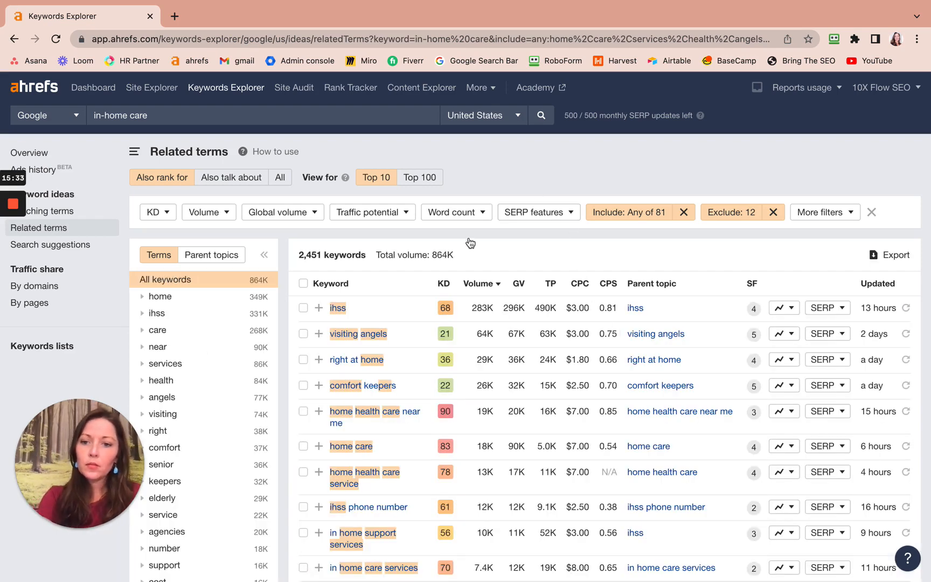
Review the filtered keywords and term groups for remaining words to exclude.
scroll(296, 336, "down", 1)
scroll(295, 335, "down", 3)
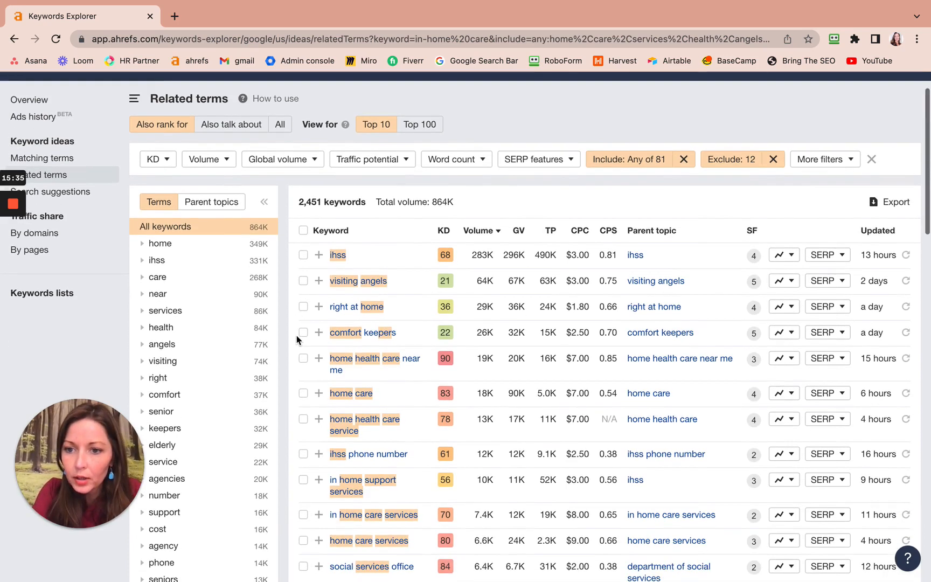
scroll(295, 337, "down", 3)
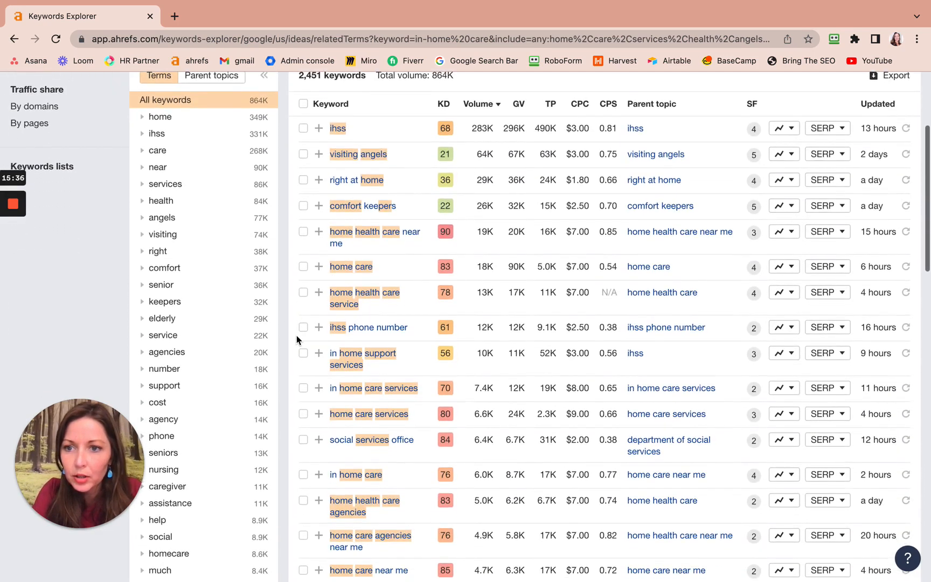
scroll(297, 340, "down", 3)
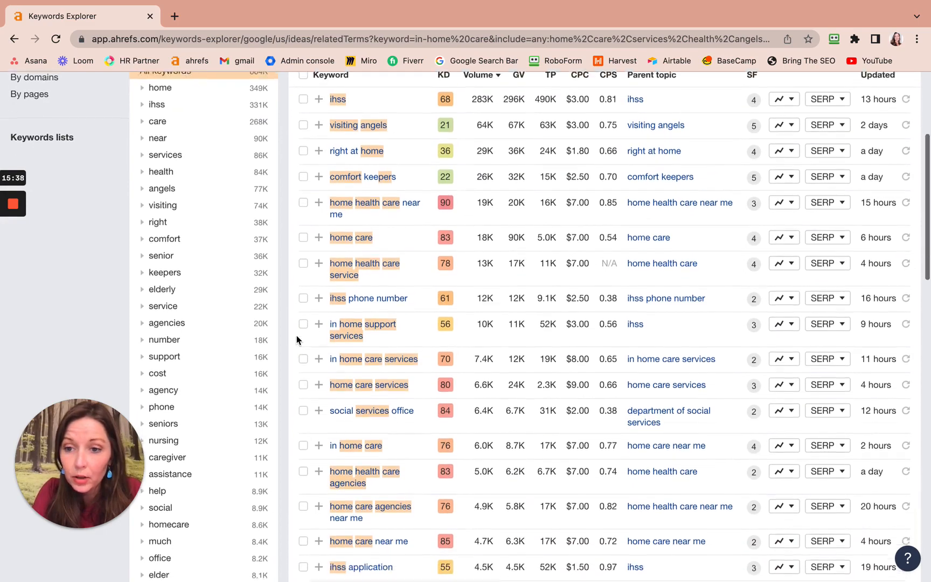
scroll(296, 339, "down", 3)
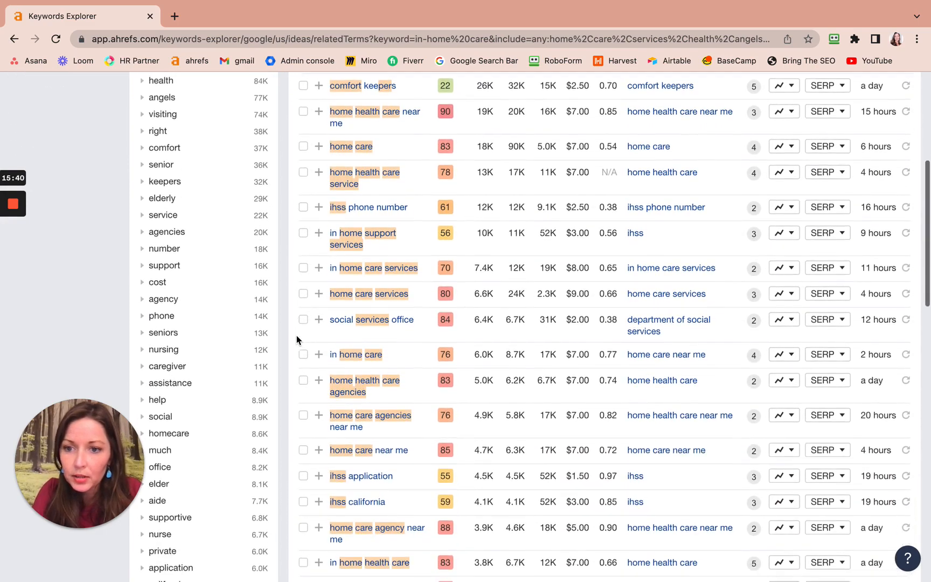
scroll(295, 335, "down", 3)
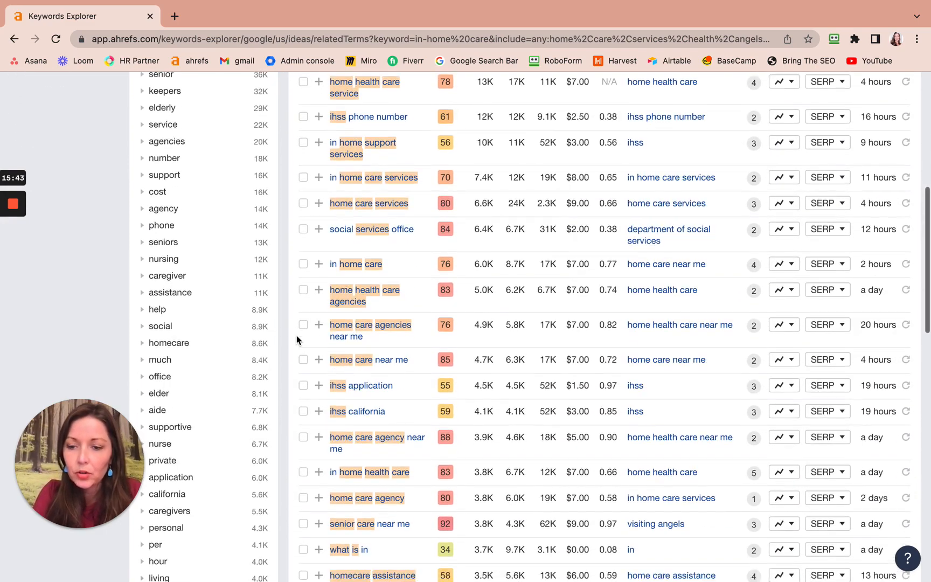
scroll(296, 335, "down", 4)
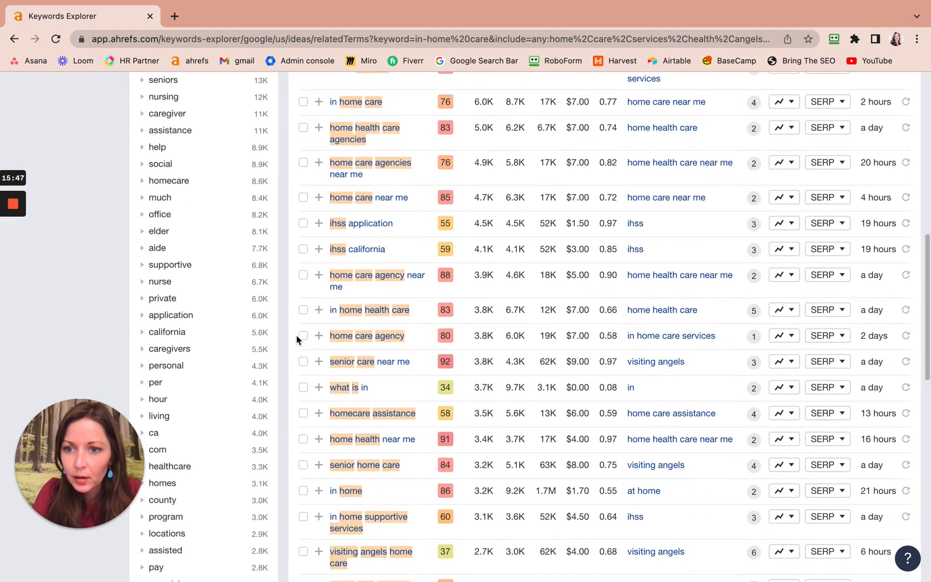
scroll(296, 338, "down", 2)
scroll(297, 337, "down", 3)
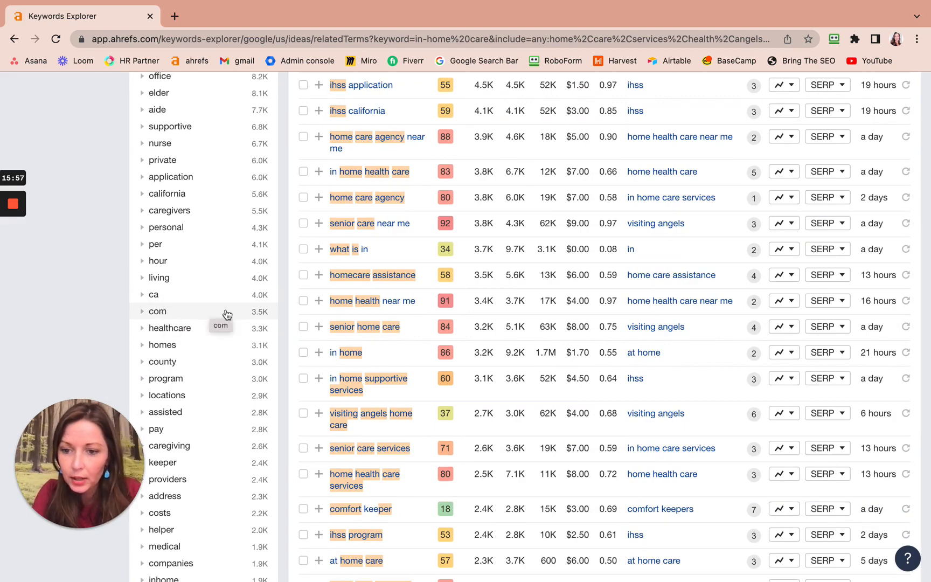
Add "ca" and "com" after "san" in the Exclude filter and apply it.
scroll(226, 314, "up", 1)
scroll(226, 315, "up", 15)
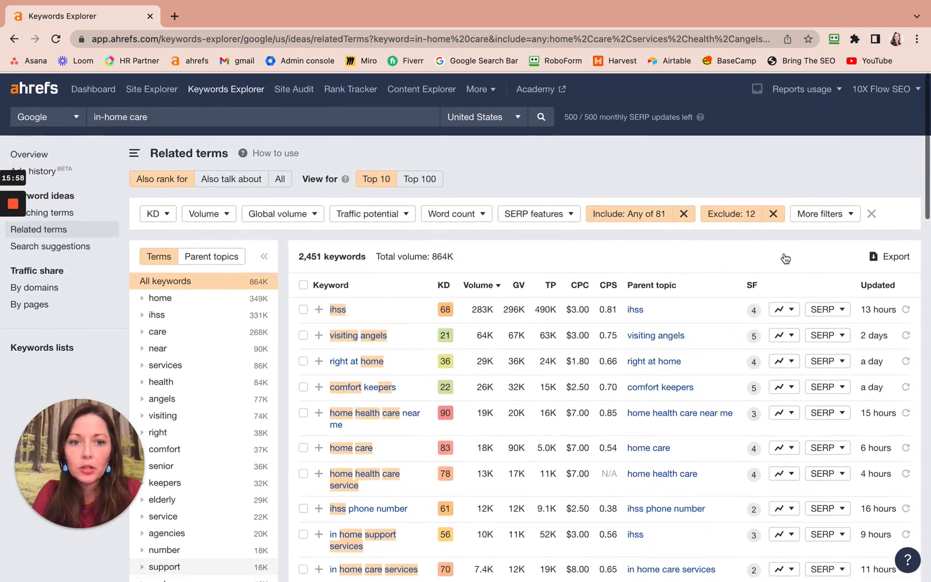
left_click(731, 212)
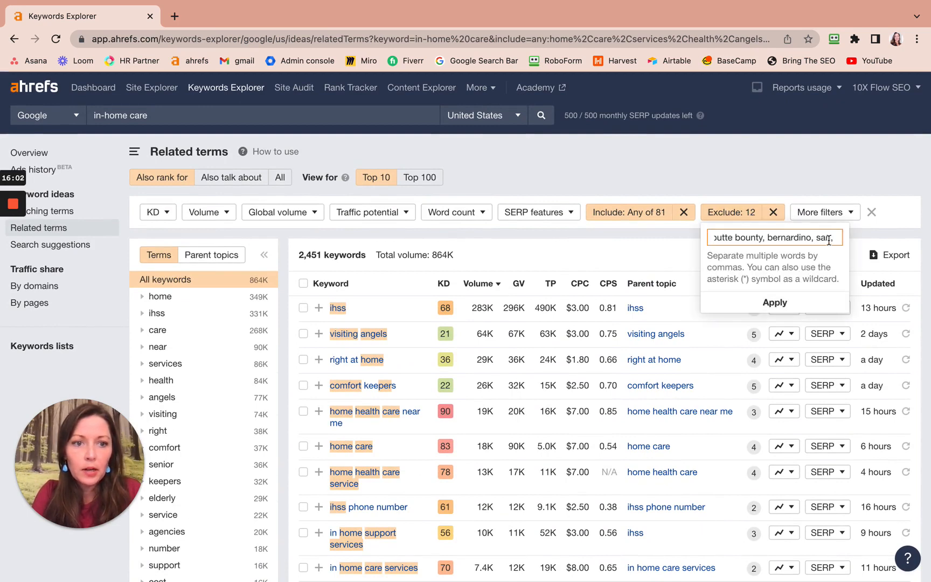
type("ca,")
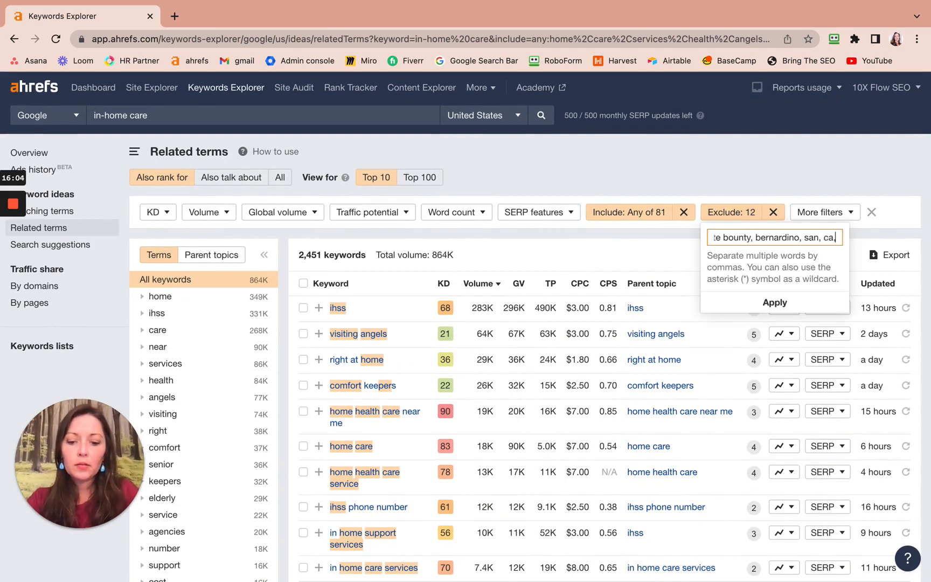
type(" com")
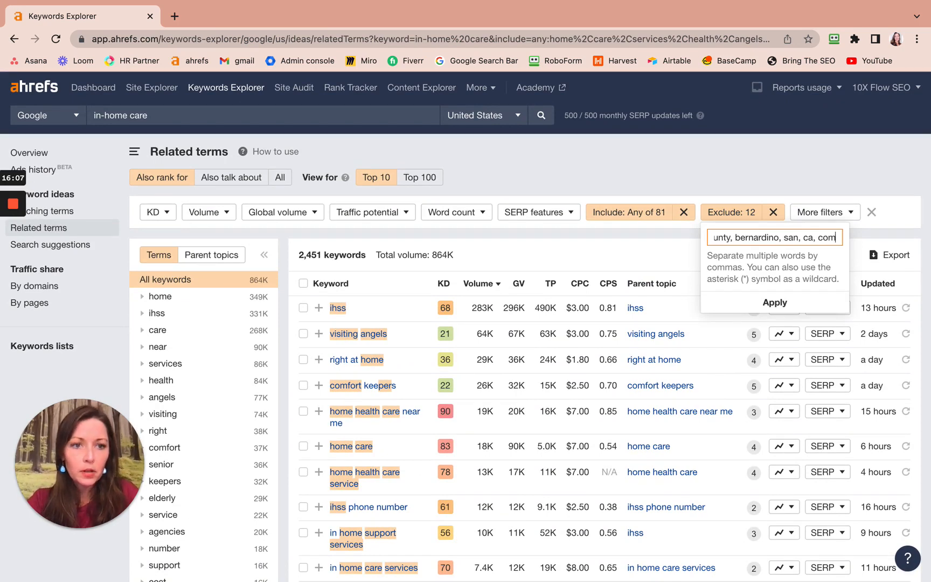
left_click(794, 305)
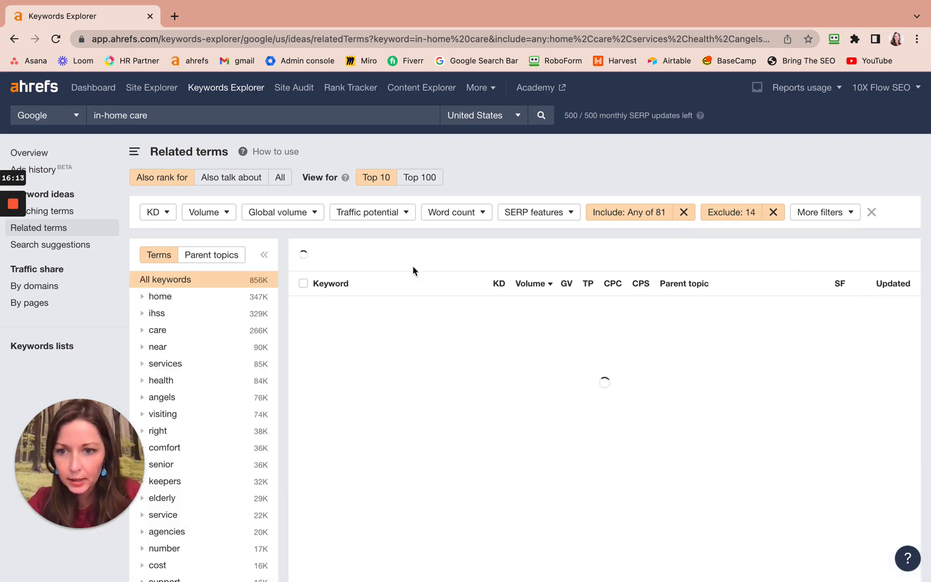
Review the related term groups and keyword list under the updated exclusions for any remaining unwanted words.
scroll(208, 438, "down", 5)
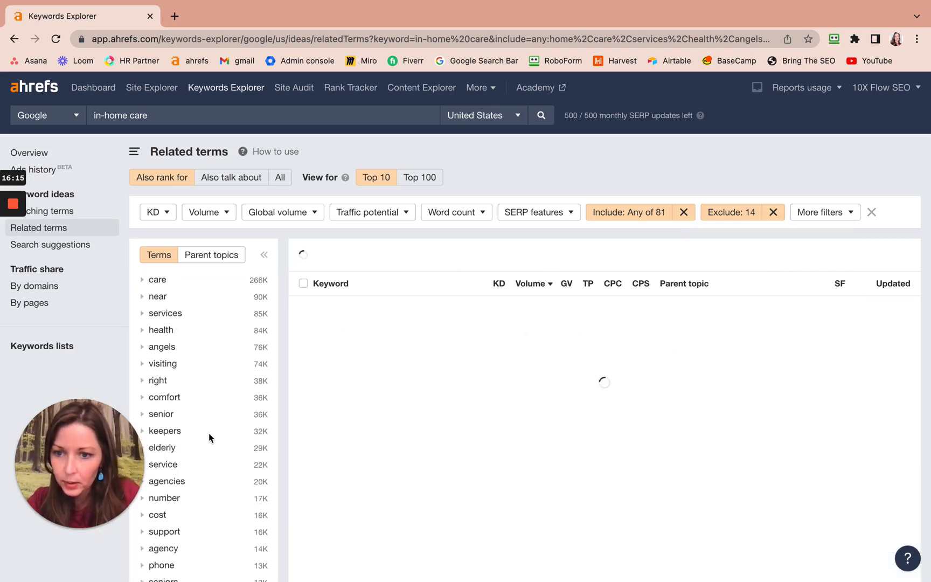
scroll(210, 438, "down", 6)
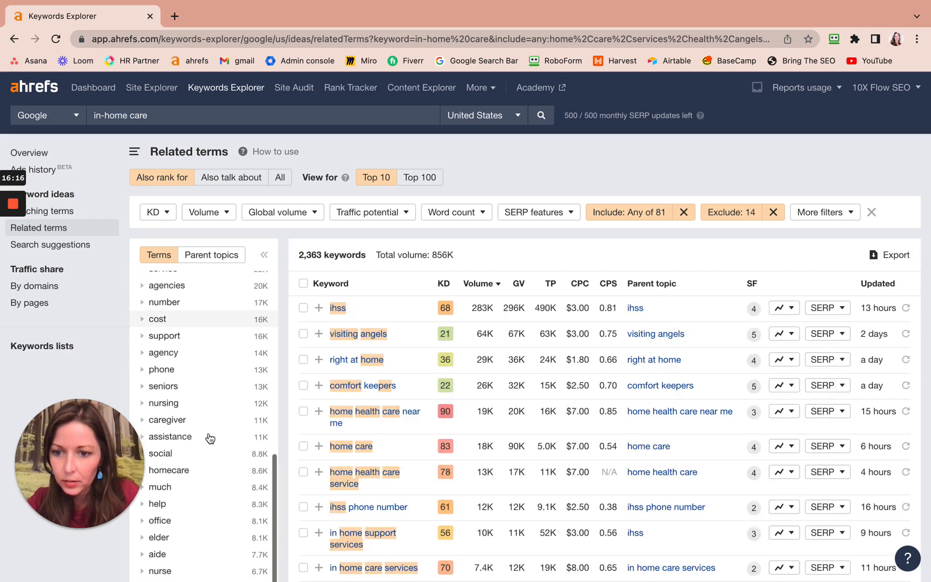
scroll(210, 438, "down", 2)
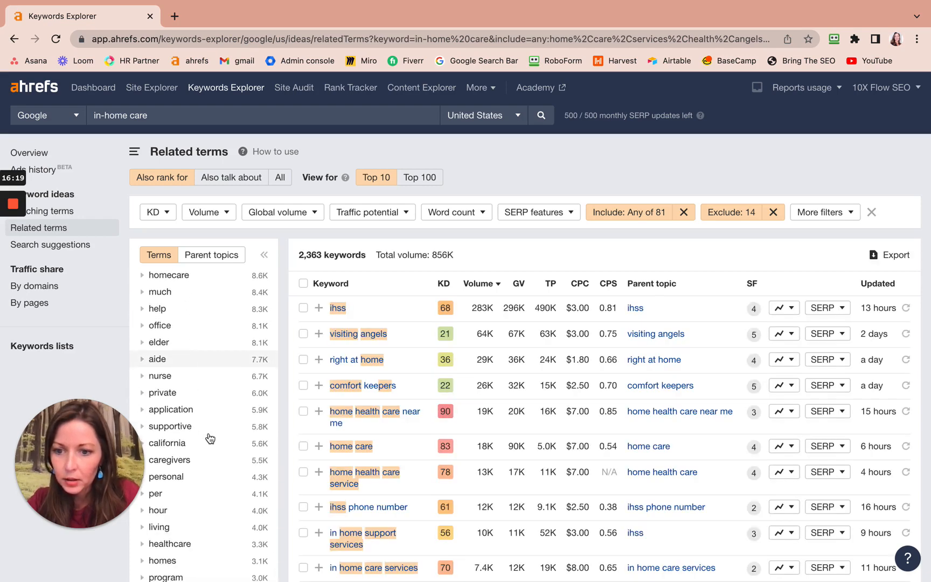
scroll(210, 437, "down", 4)
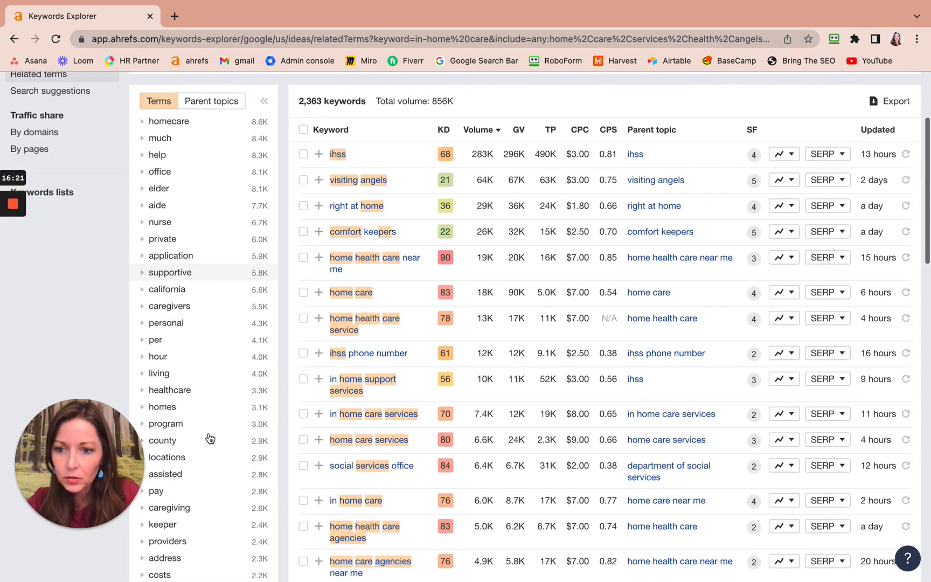
scroll(210, 438, "down", 4)
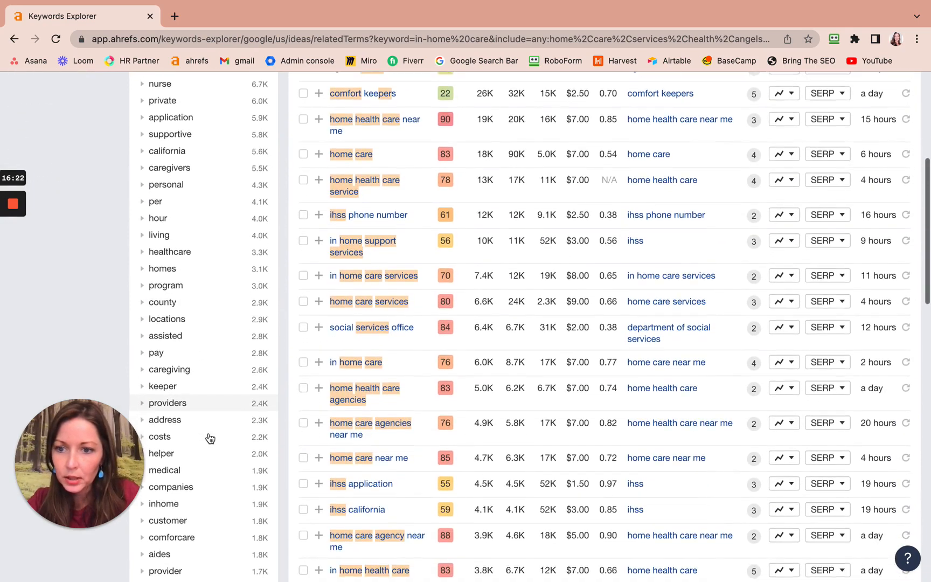
scroll(210, 438, "down", 4)
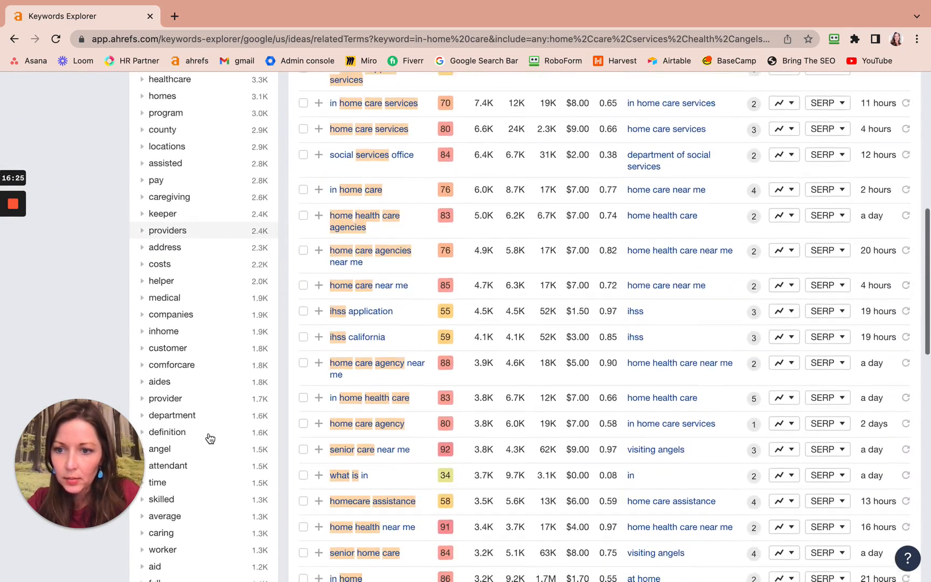
scroll(210, 438, "down", 4)
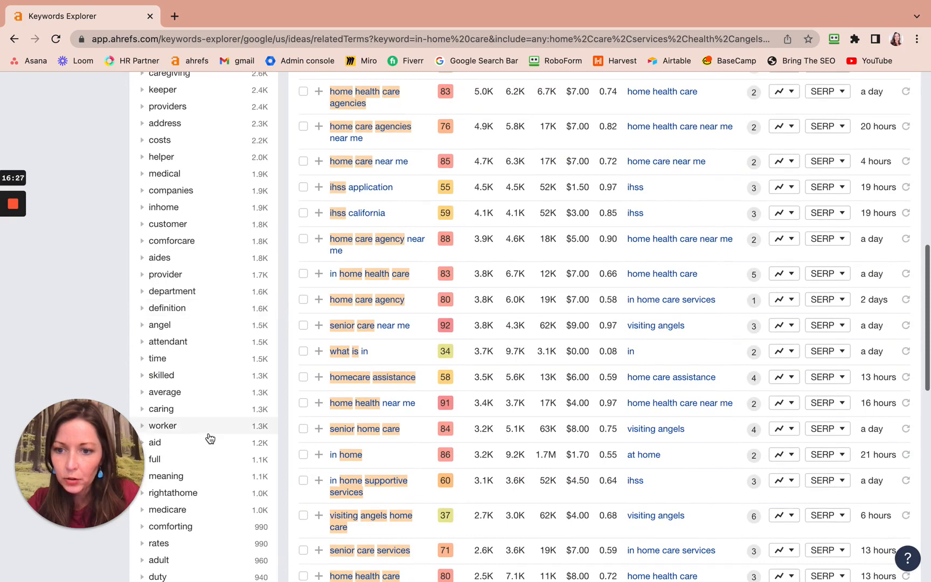
scroll(210, 438, "down", 5)
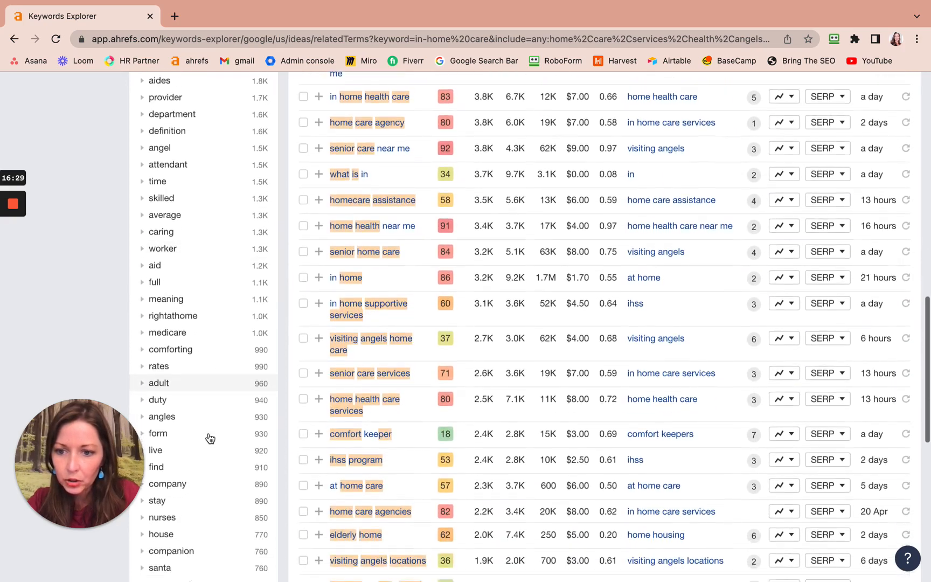
scroll(210, 438, "down", 4)
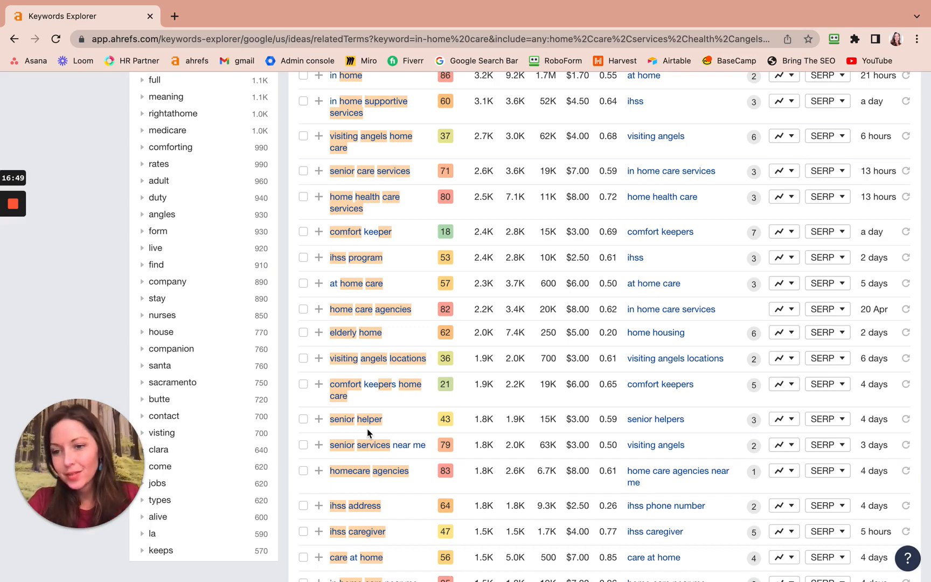
scroll(367, 428, "up", 20)
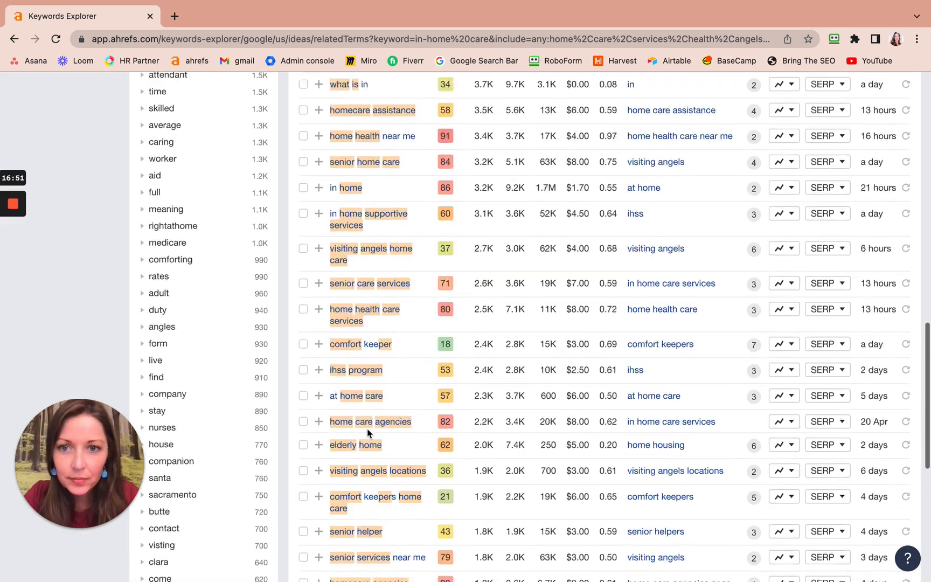
scroll(368, 432, "up", 4)
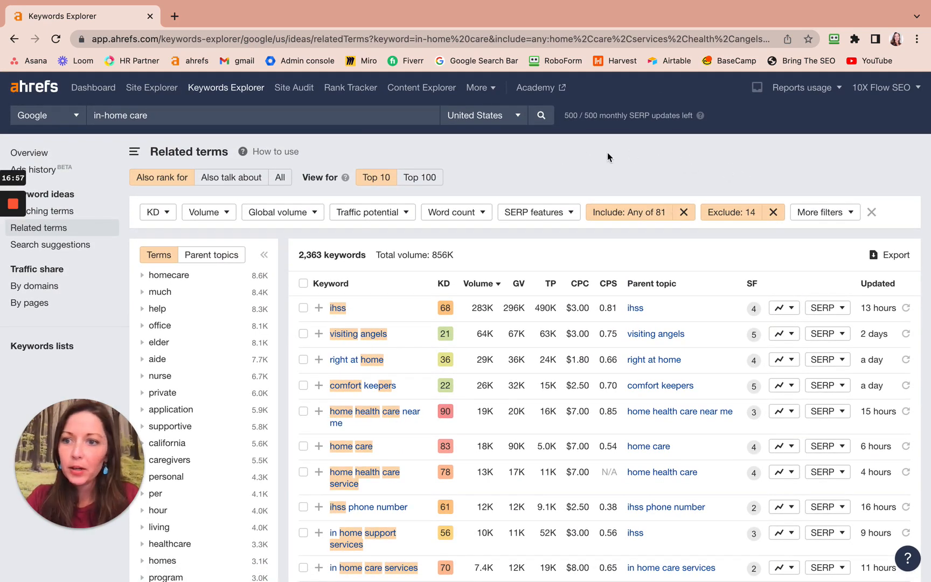
Export all rows of the filtered related terms to CSV with Microsoft Excel (UTF-16) encoding, without SERPs.
left_click(895, 261)
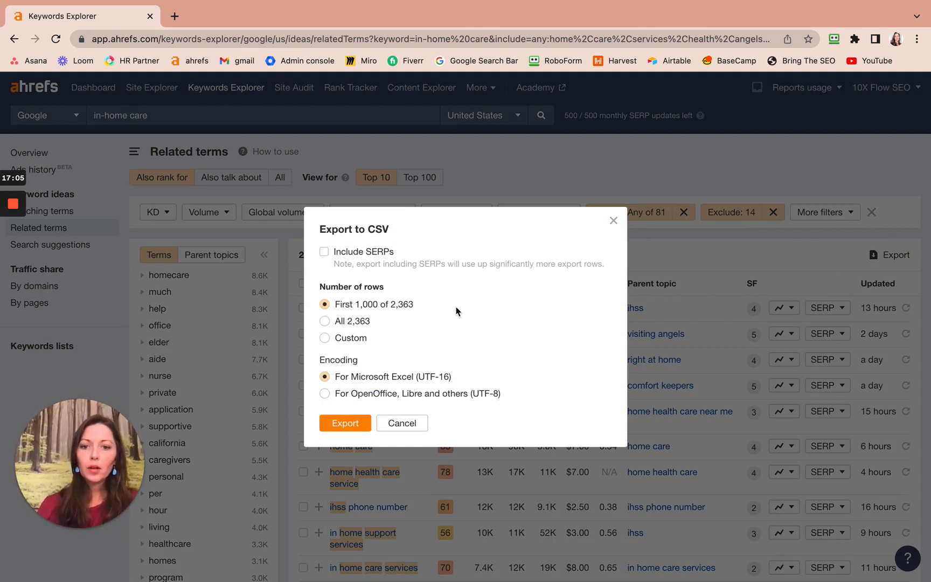
left_click(325, 322)
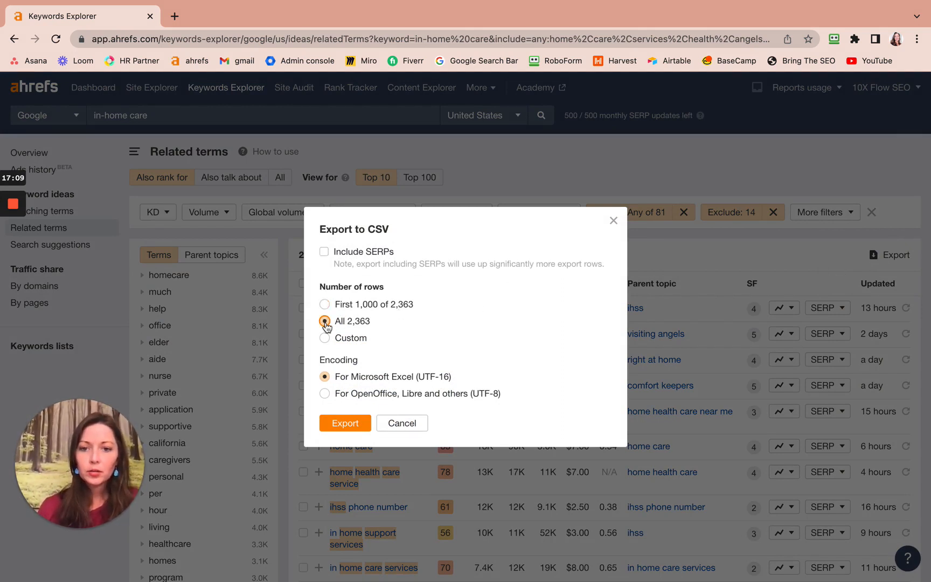
left_click(345, 425)
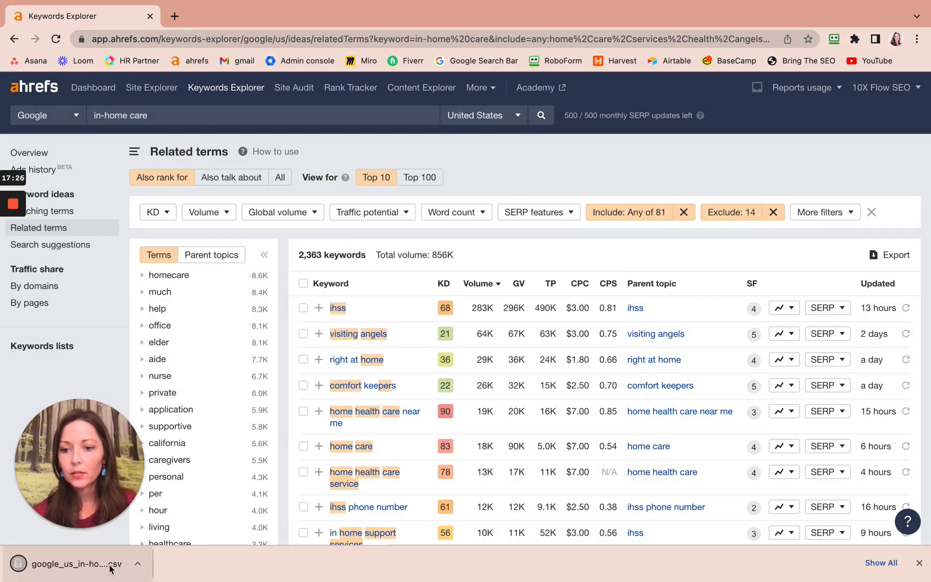
left_click(138, 564)
left_click(196, 551)
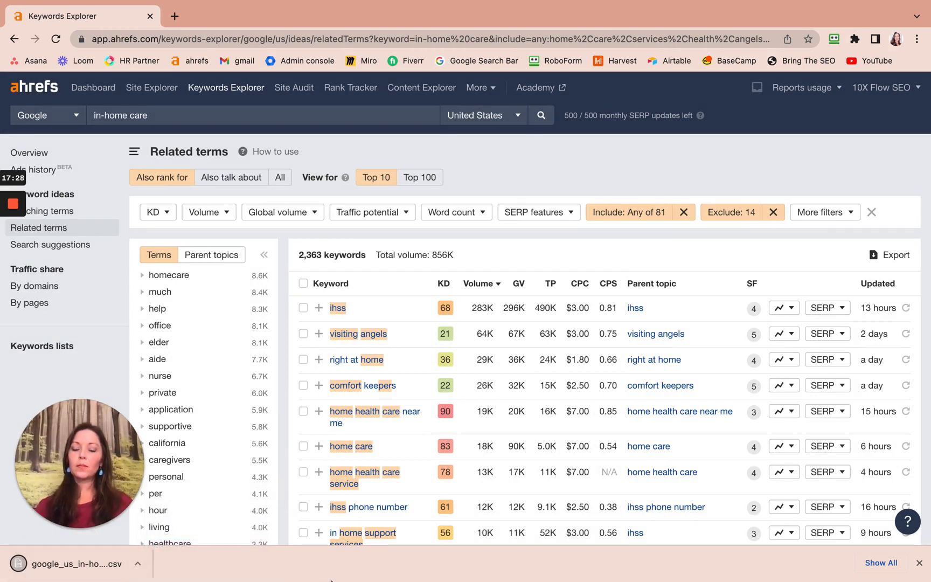
Switch to Asana and complete the two remaining subtasks of the 'search related' side panel task and the task itself.
key("ctrl+Left")
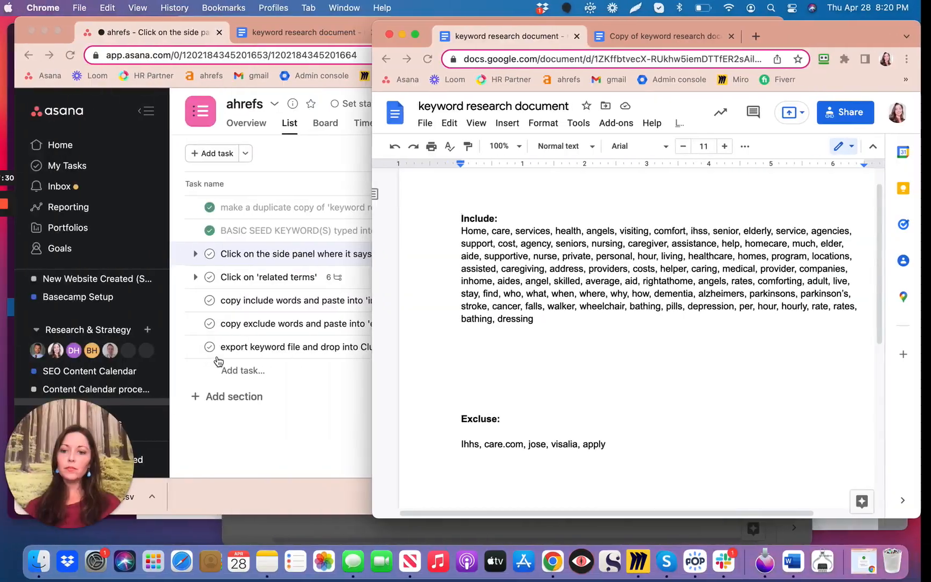
left_click(271, 261)
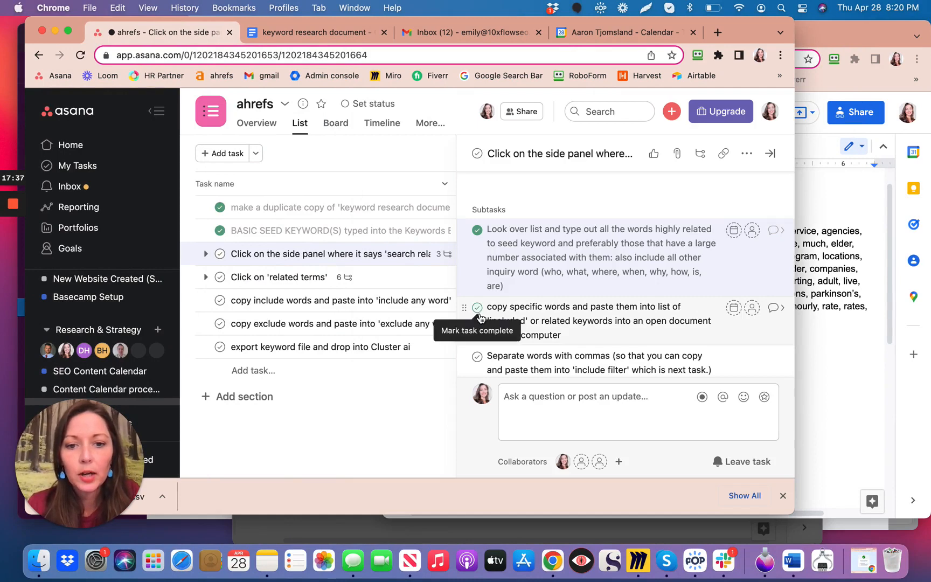
left_click(477, 308)
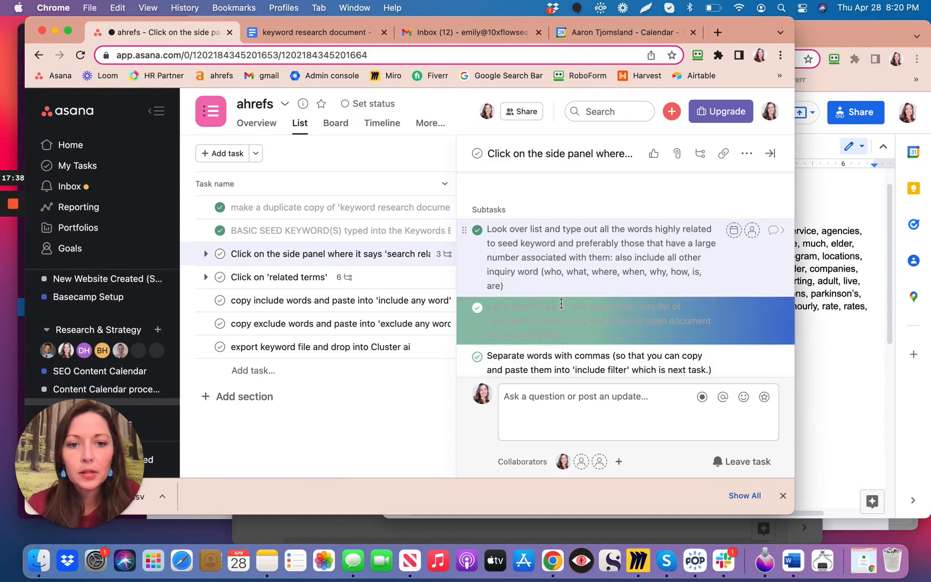
scroll(583, 351, "down", 2)
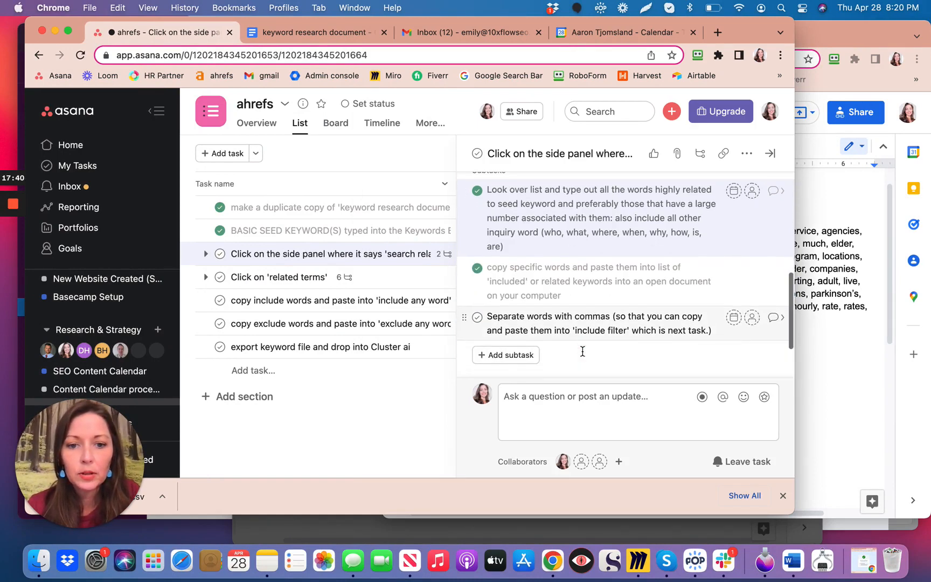
left_click(477, 318)
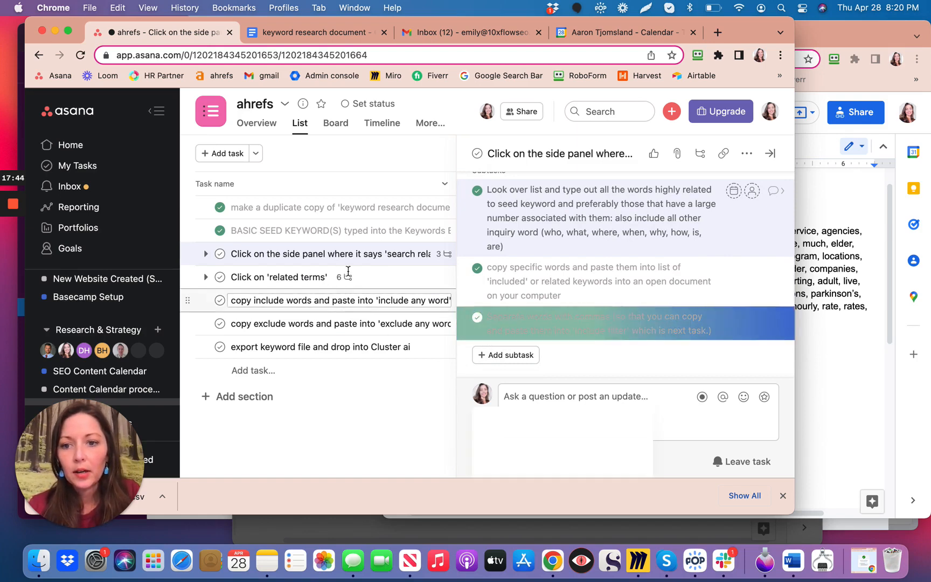
left_click(272, 257)
left_click(220, 253)
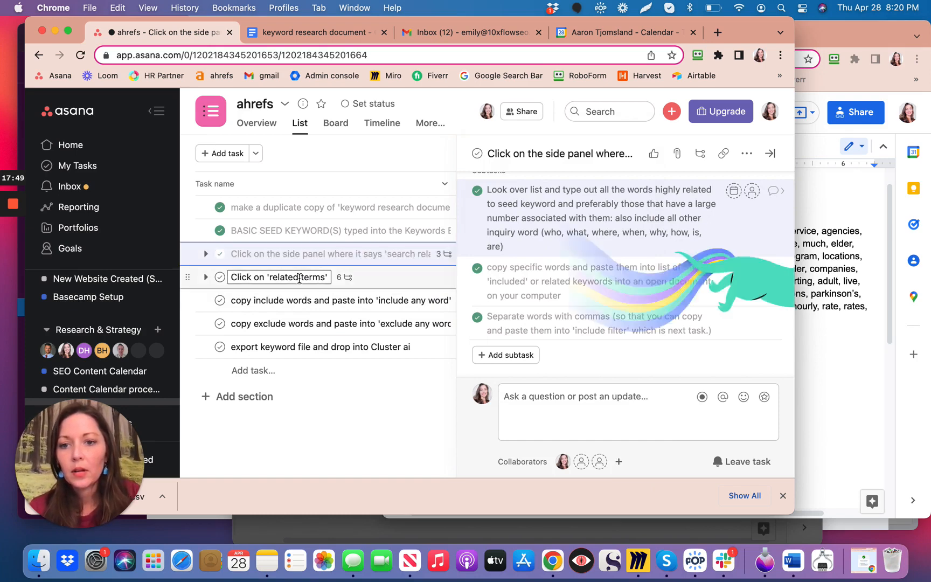
Mark all six subtasks of the "Click on 'related terms'" task complete, along with the task itself.
left_click(339, 280)
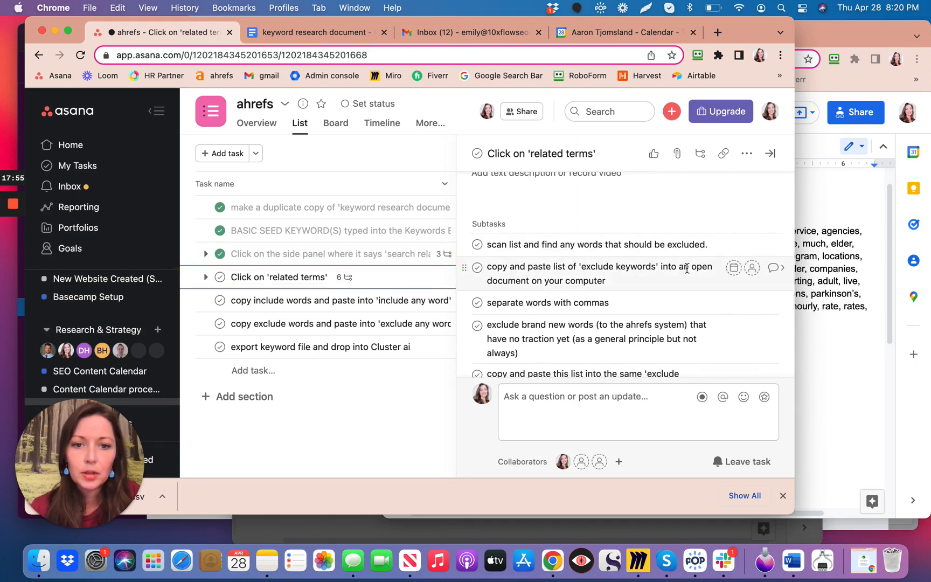
scroll(666, 303, "down", 3)
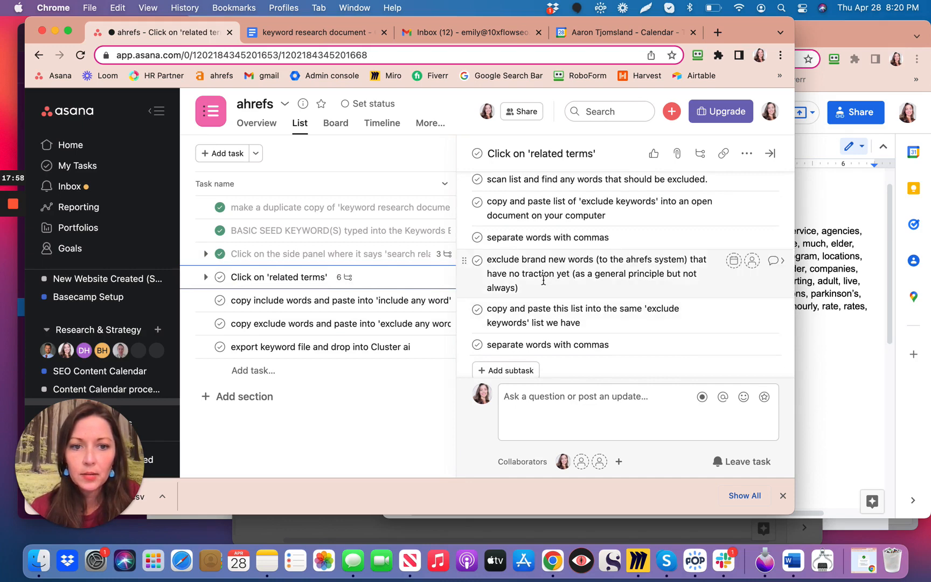
scroll(474, 237, "up", 2)
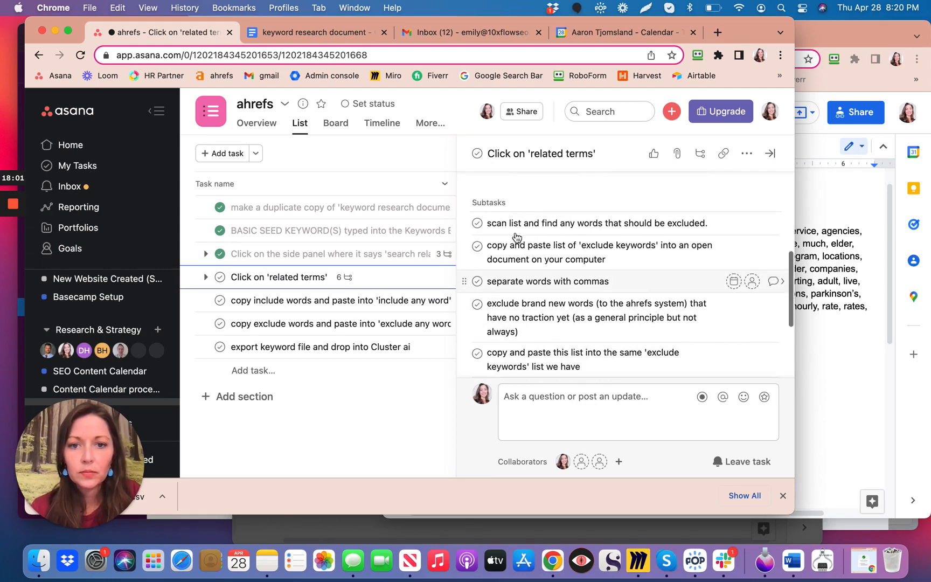
left_click(476, 223)
left_click(477, 246)
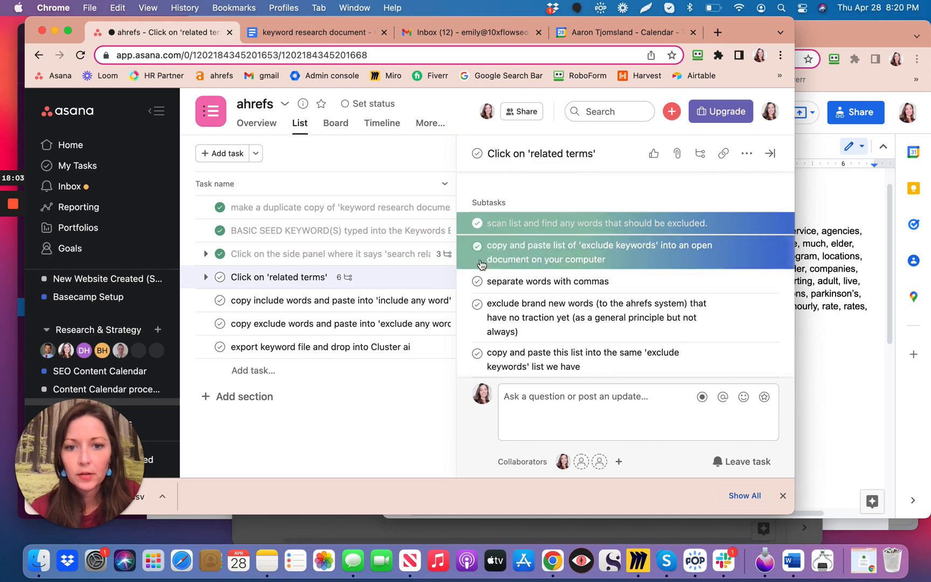
left_click(477, 281)
left_click(477, 305)
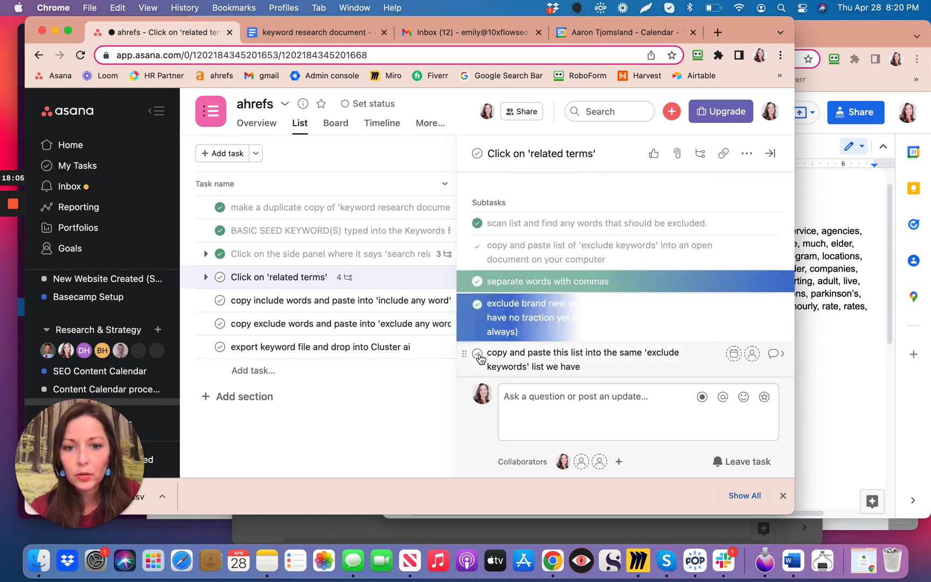
left_click(477, 353)
scroll(477, 344, "down", 3)
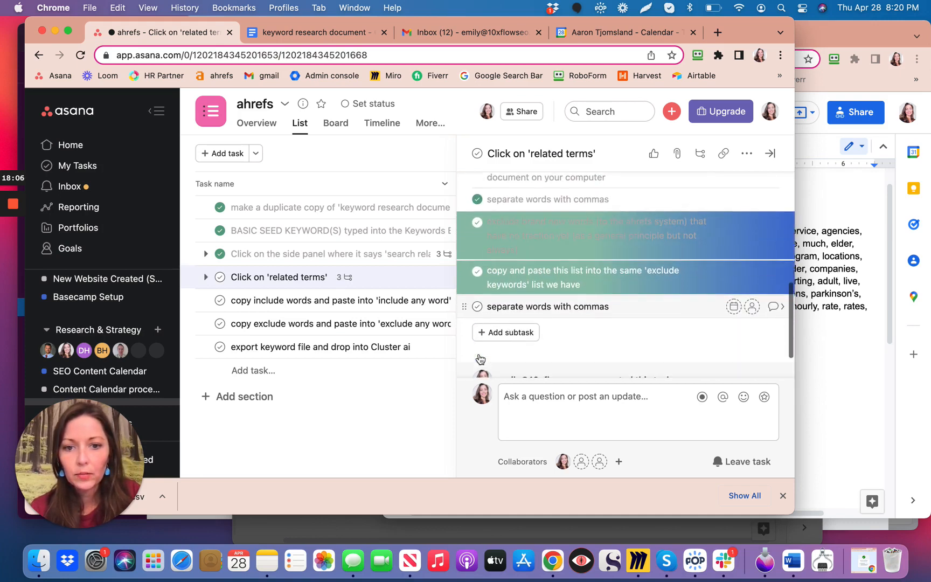
left_click(477, 307)
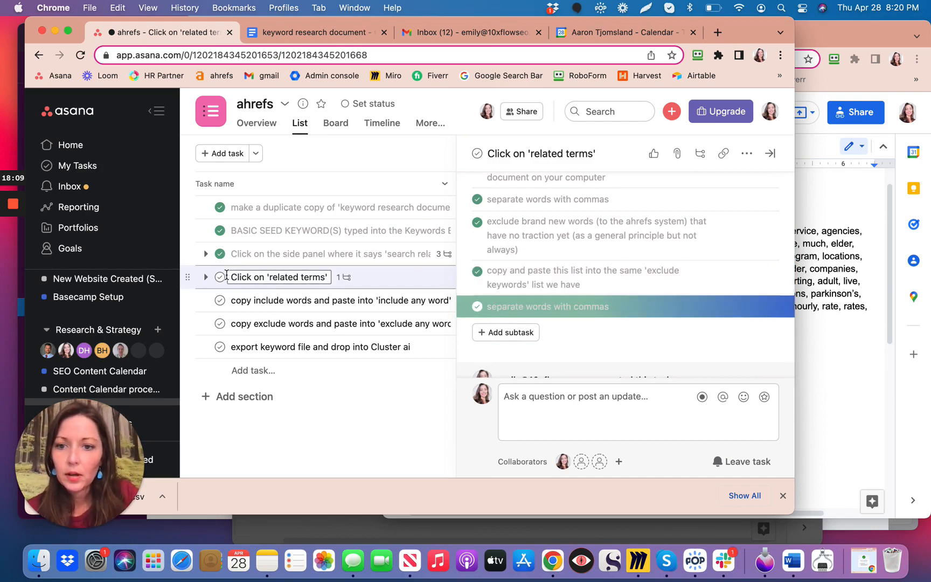
left_click(219, 276)
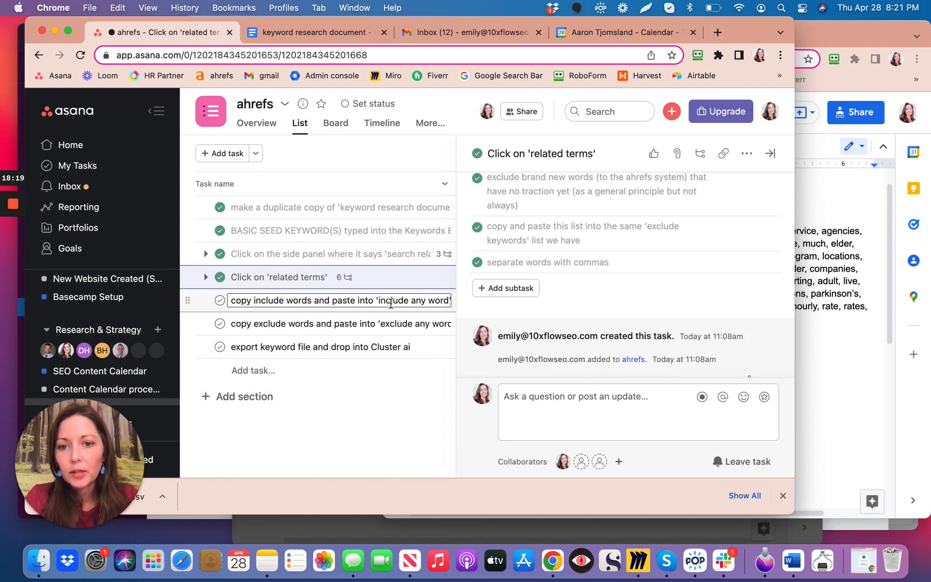
Mark the copy include words, copy exclude words and export keyword file tasks complete.
left_click(220, 302)
left_click(220, 323)
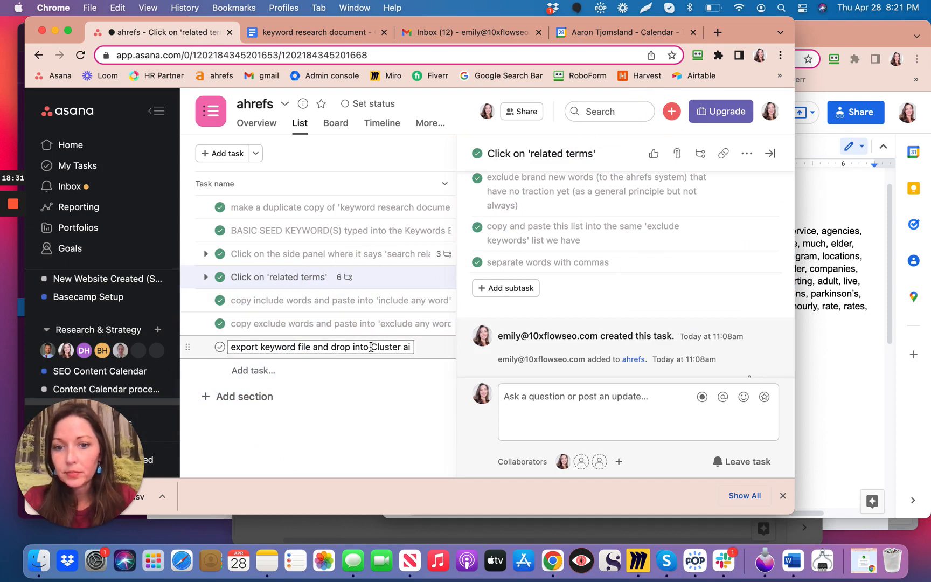
left_click(220, 348)
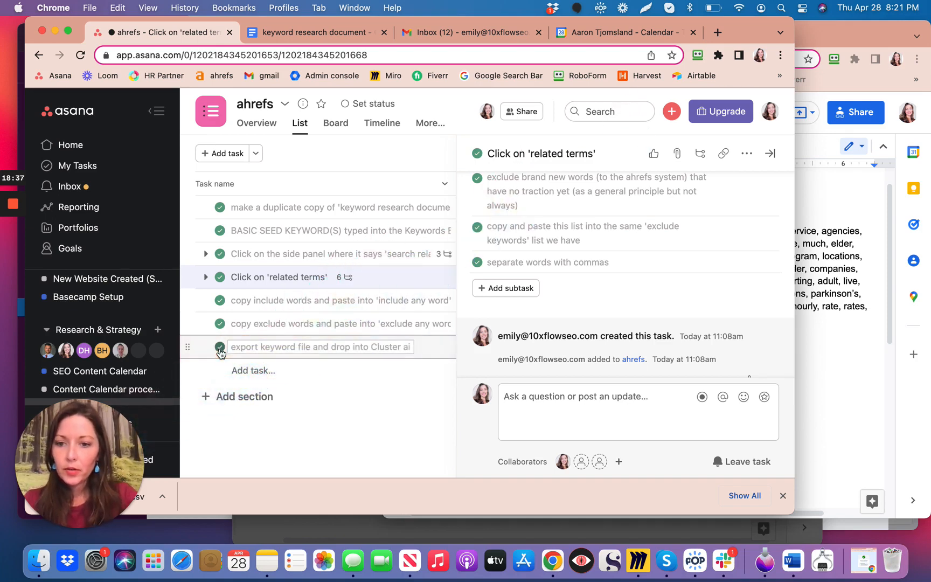
Add the task "Save our seed keyword list in a document in Client's file." to the end of the checklist and mark it complete.
left_click(257, 370)
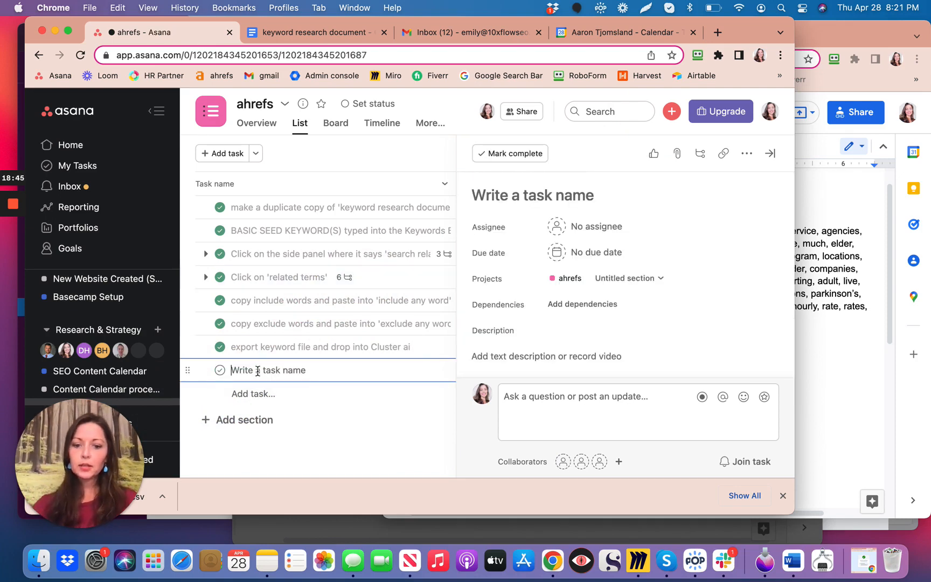
type("Save")
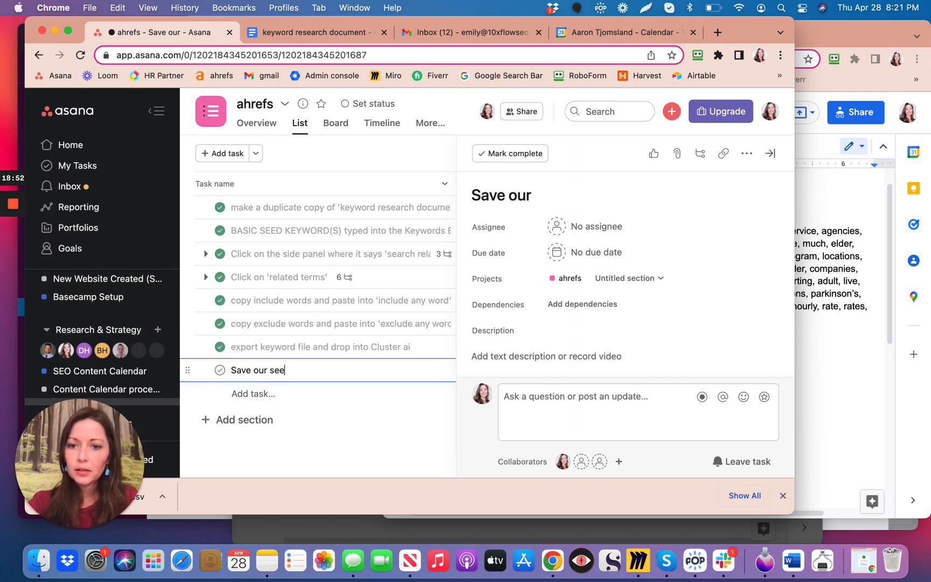
type("our seed keyword list in")
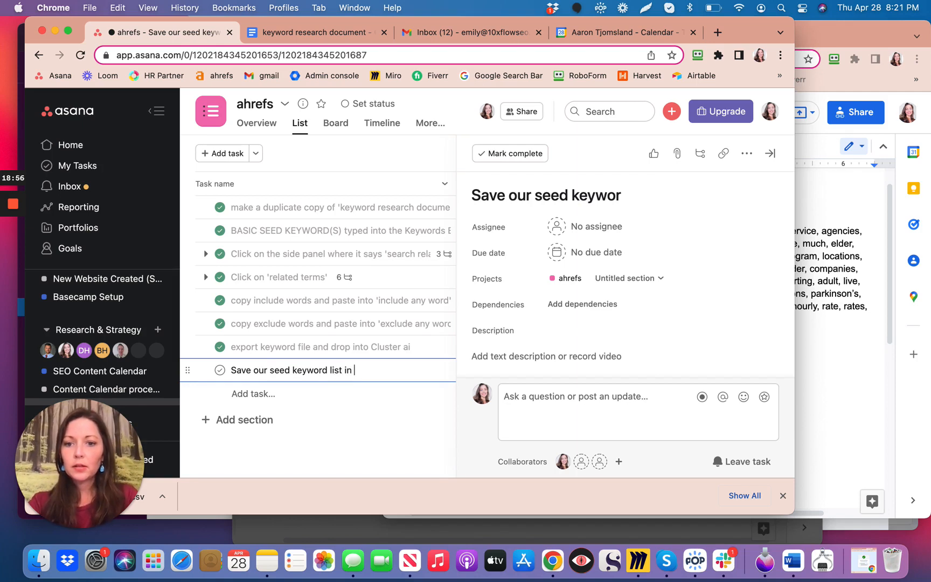
type(" a document in")
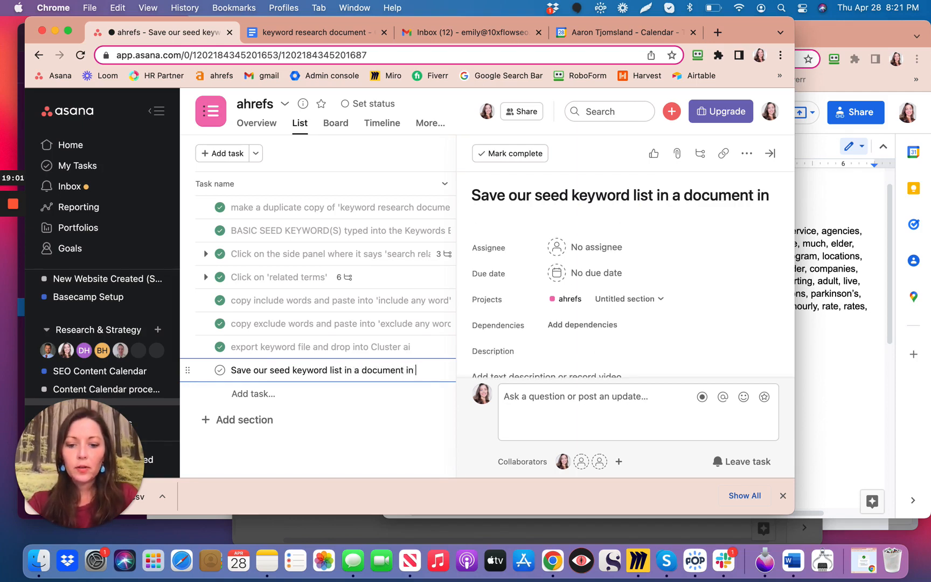
type(" Client's")
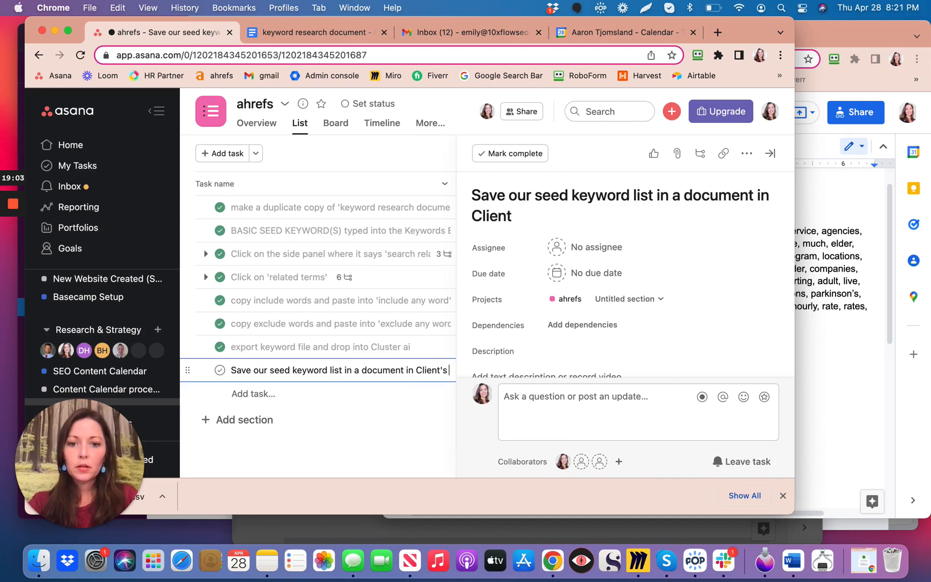
type(" file.")
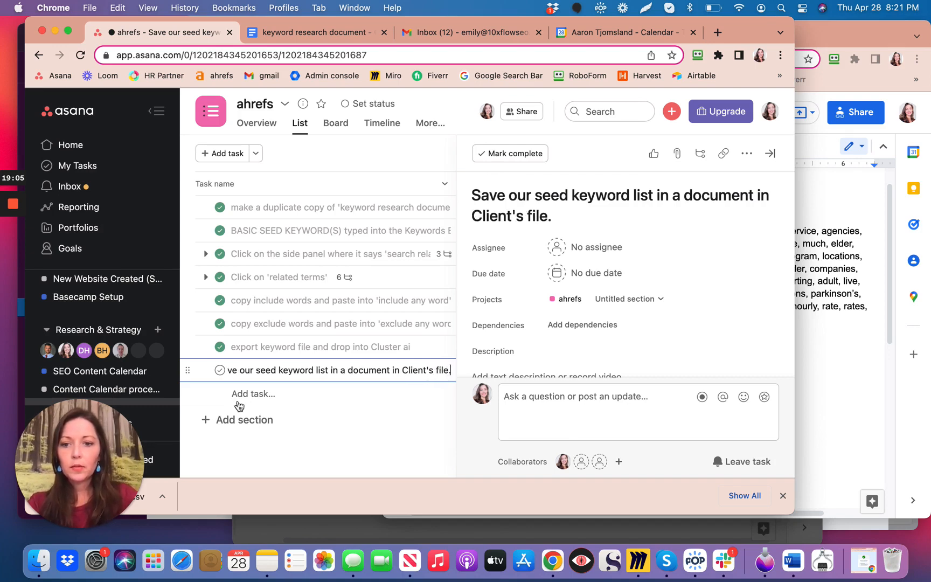
left_click(285, 457)
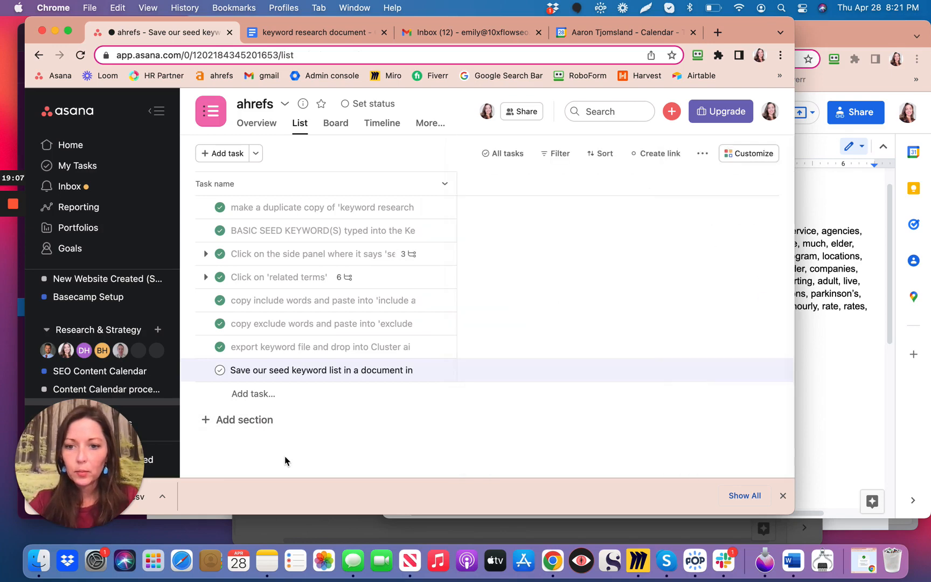
left_click(220, 370)
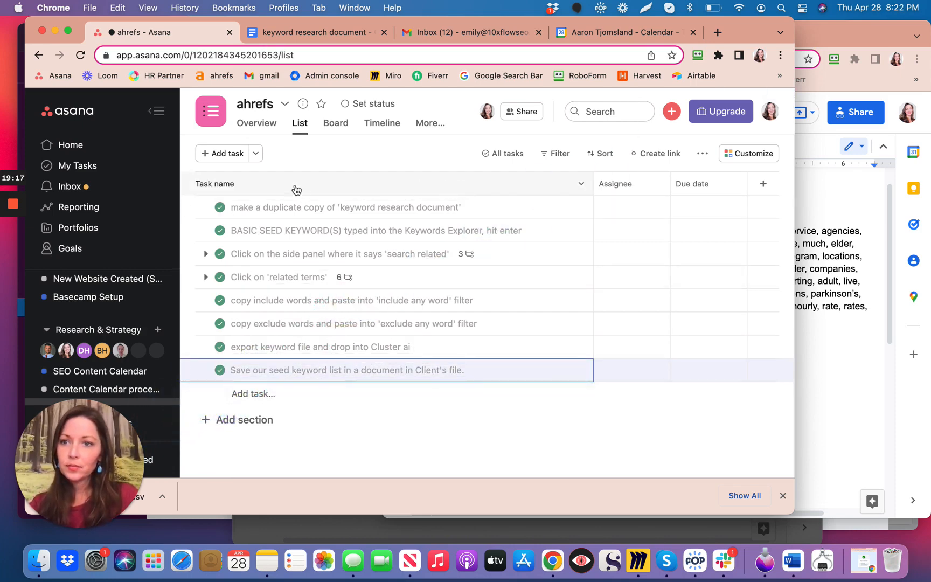
mouse_move(15, 206)
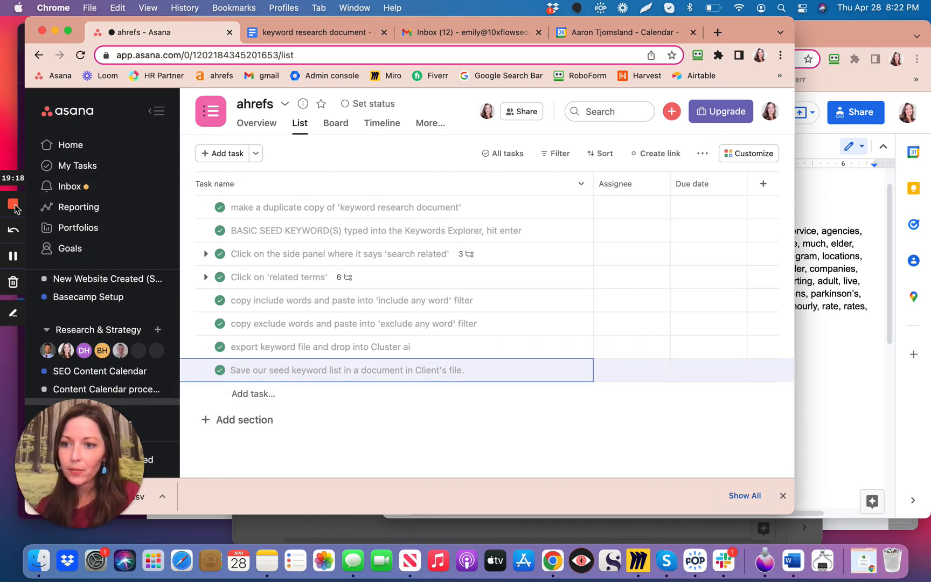